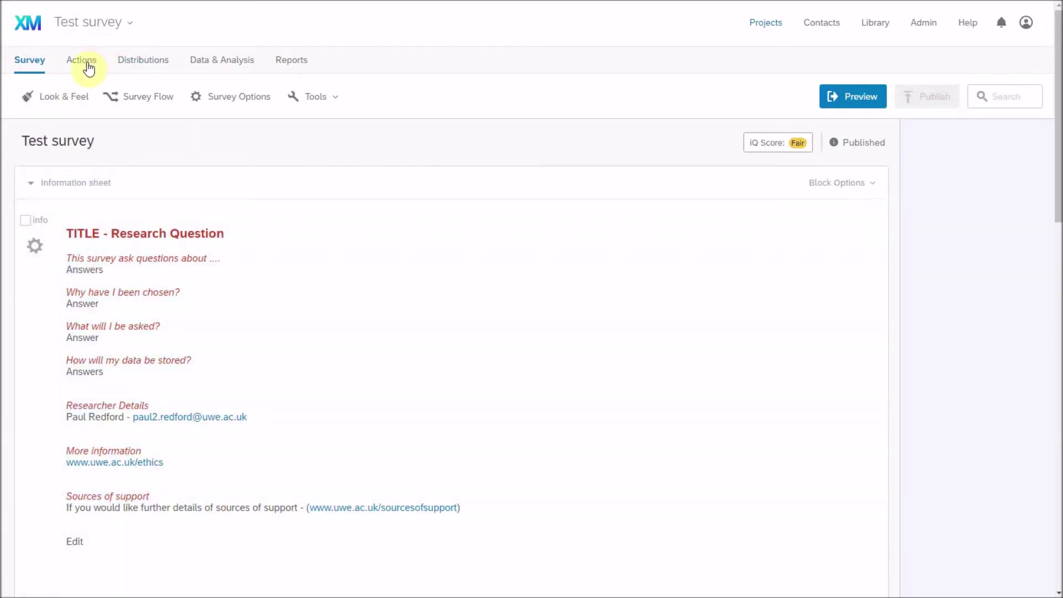
Step: Open the Test survey's Data & Analysis page listing its 10 recorded responses
{"action": "left_click", "coordinate": [221, 66]}
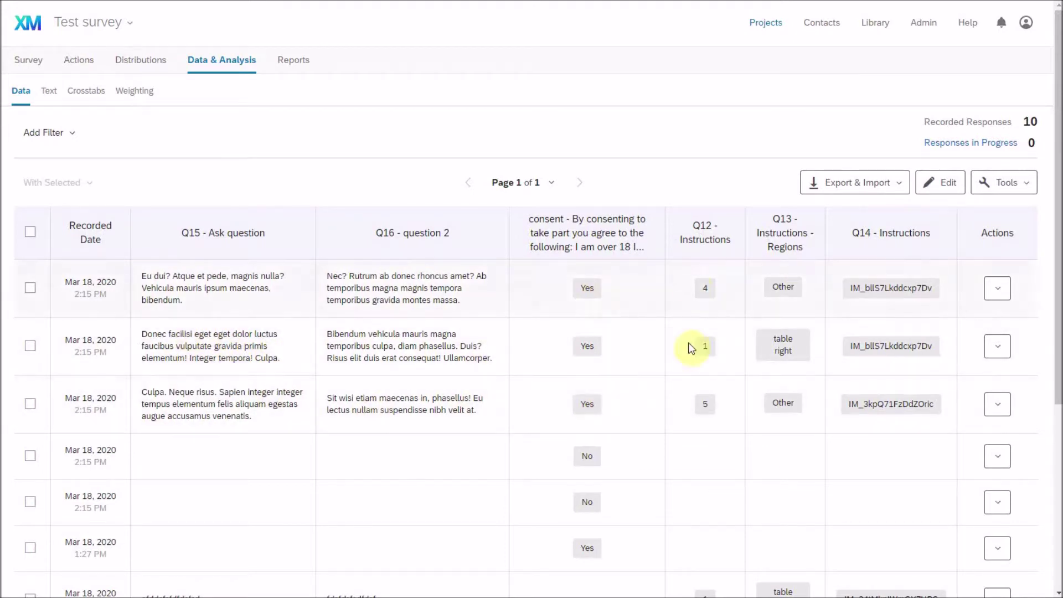
{"action": "scroll", "coordinate": [166, 343], "scroll_direction": "down", "scroll_amount": 5}
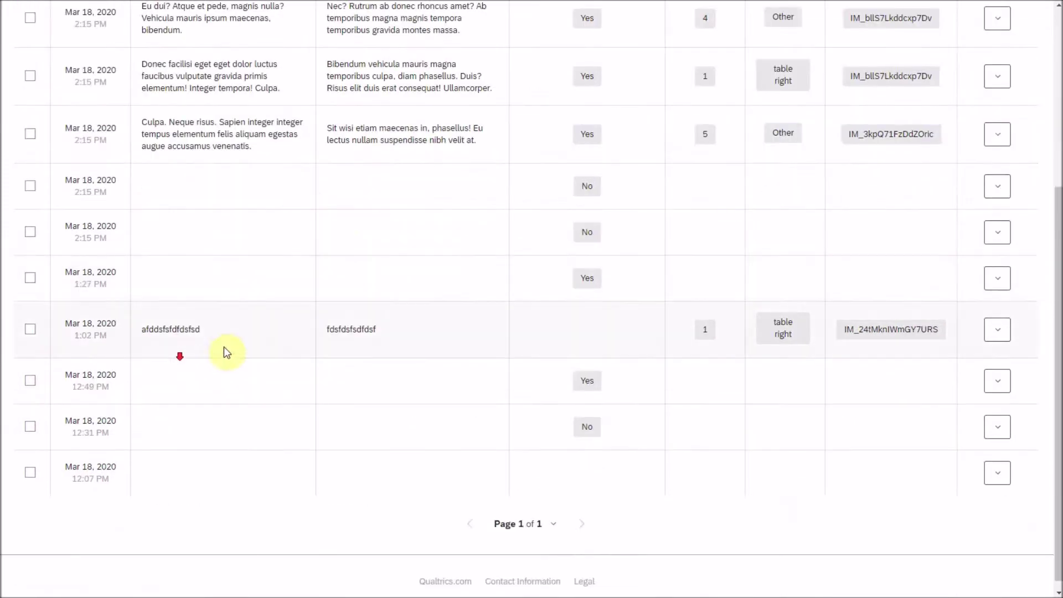
{"action": "scroll", "coordinate": [554, 432], "scroll_direction": "up", "scroll_amount": 5}
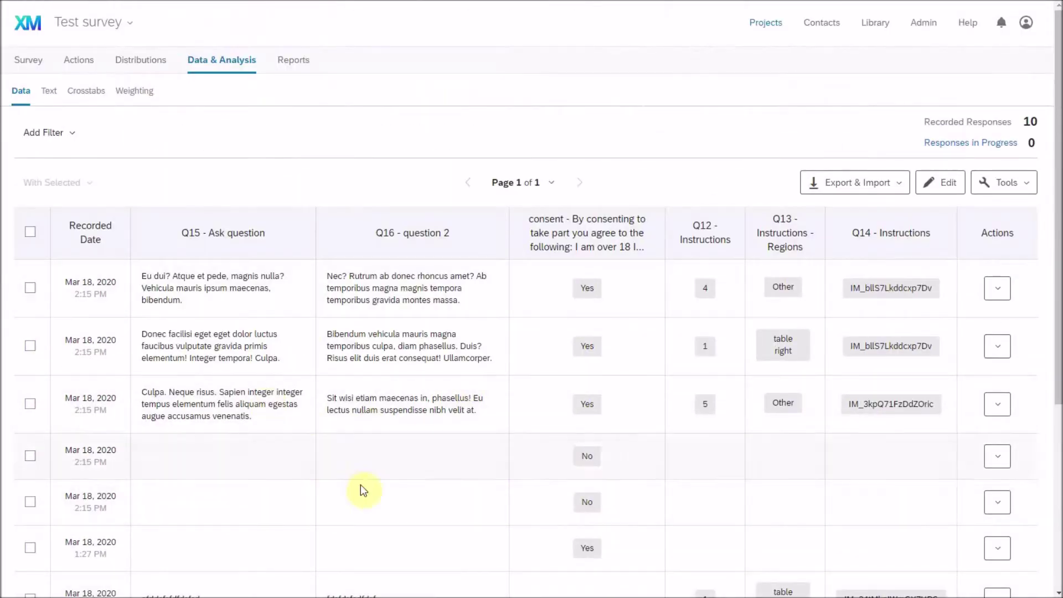
{"action": "scroll", "coordinate": [365, 490], "scroll_direction": "down", "scroll_amount": 5}
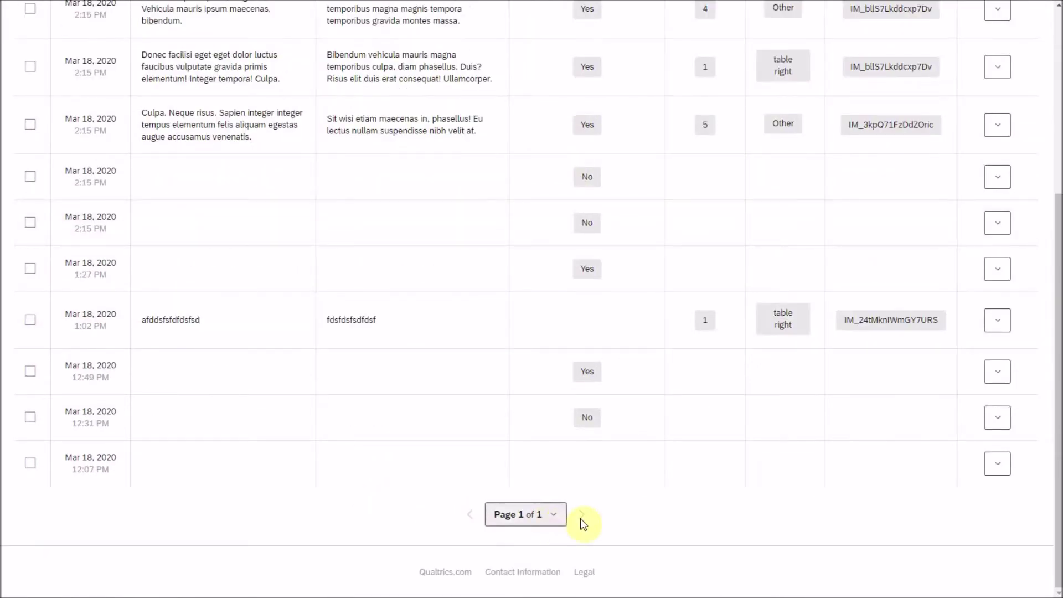
{"action": "scroll", "coordinate": [527, 384], "scroll_direction": "up", "scroll_amount": 5}
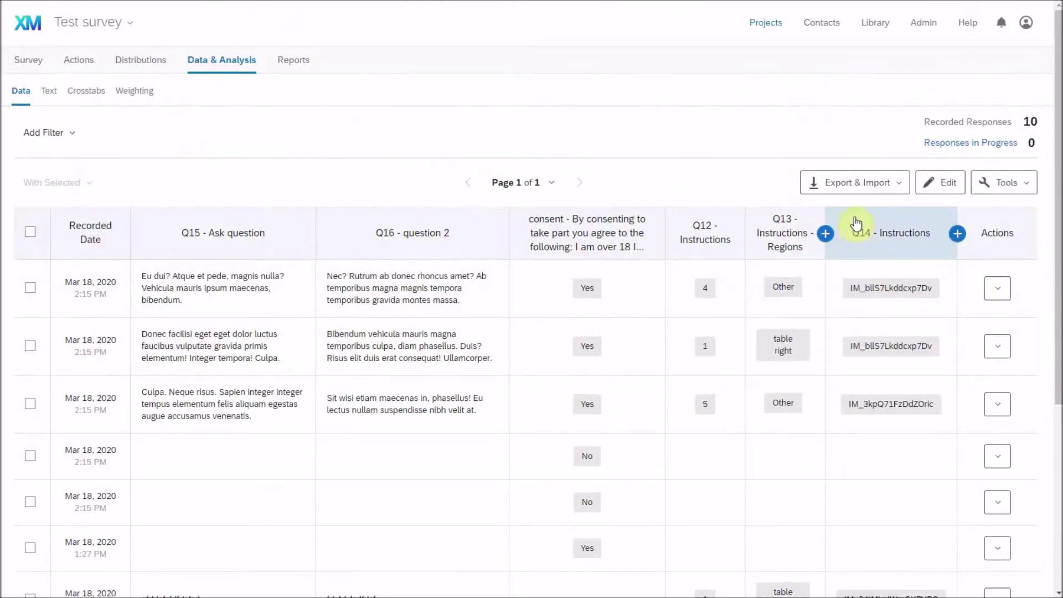
{"action": "left_click", "coordinate": [553, 184]}
{"action": "left_click", "coordinate": [558, 206]}
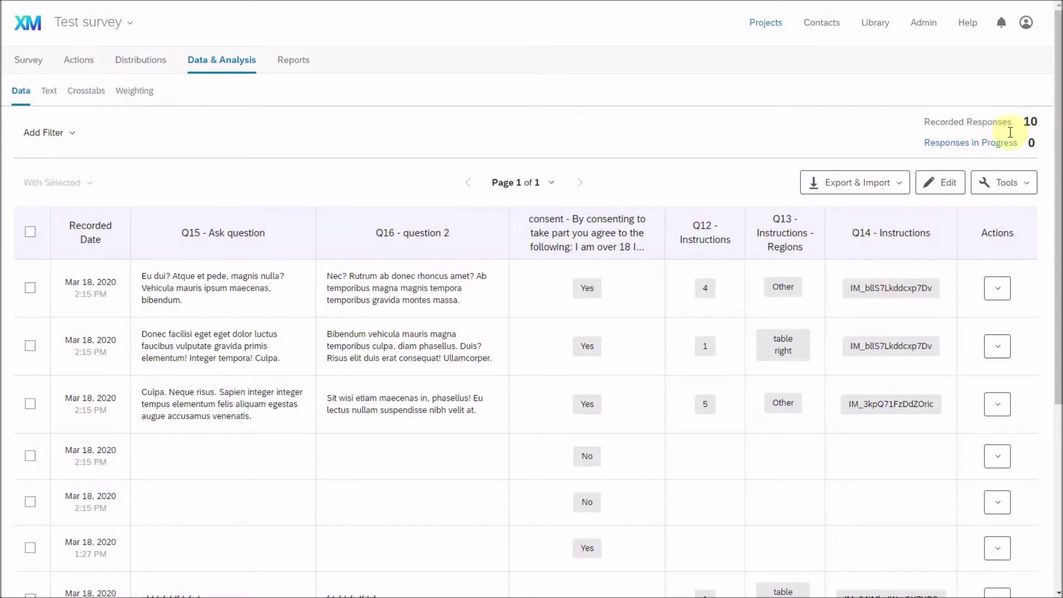
Step: Start a Text iQ data set update, then return to the Data table's Export & Import options
{"action": "left_click", "coordinate": [56, 98]}
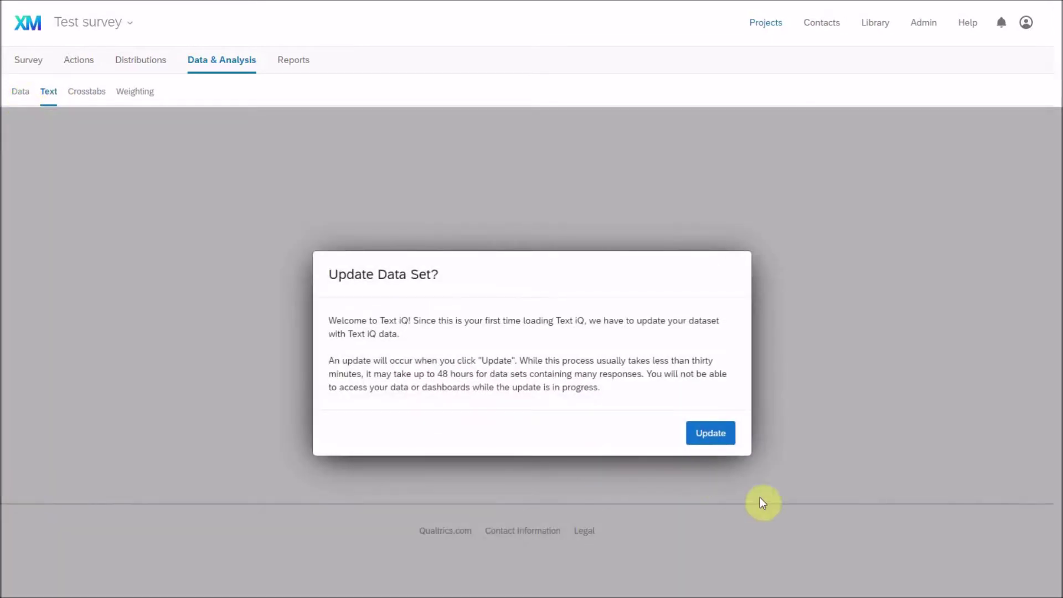
{"action": "left_click", "coordinate": [712, 438]}
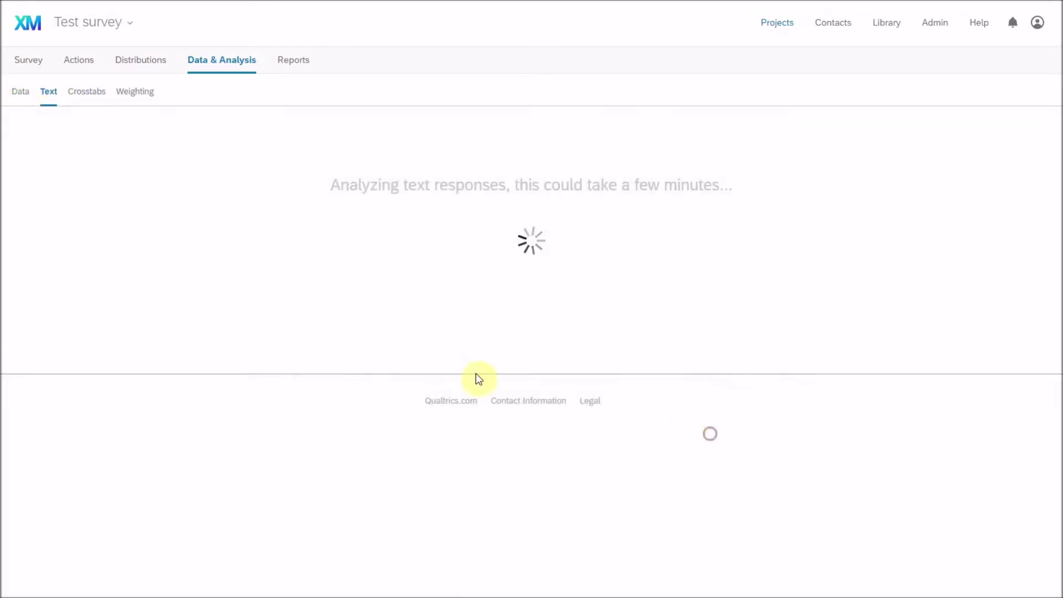
{"action": "left_click", "coordinate": [26, 94]}
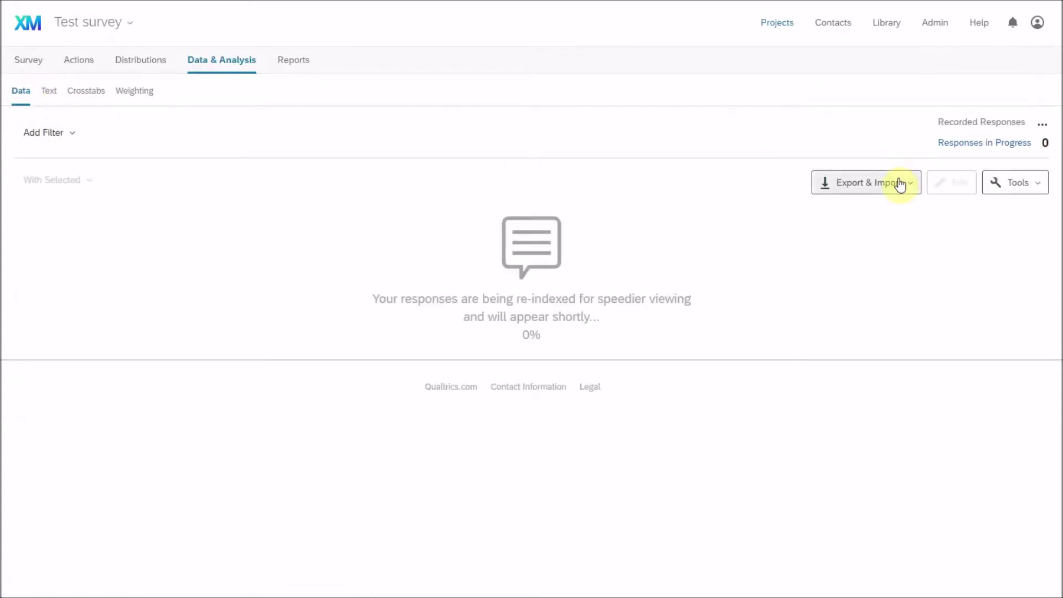
{"action": "left_click", "coordinate": [897, 183]}
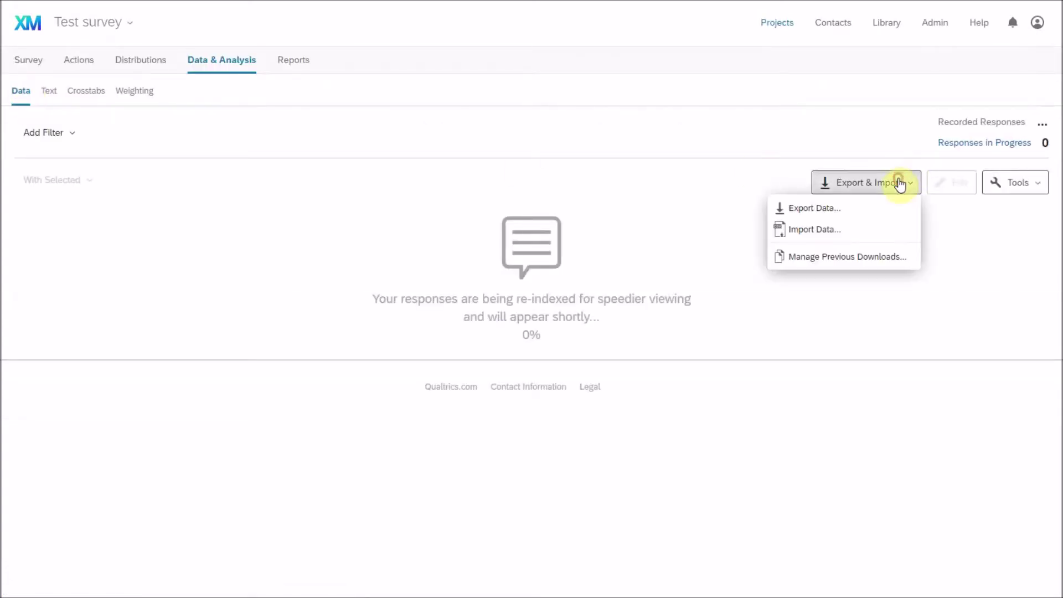
Step: Export the responses as an SPSS zip, after comparing the TSV, Excel, XML and Google Drive formats
{"action": "left_click", "coordinate": [830, 208]}
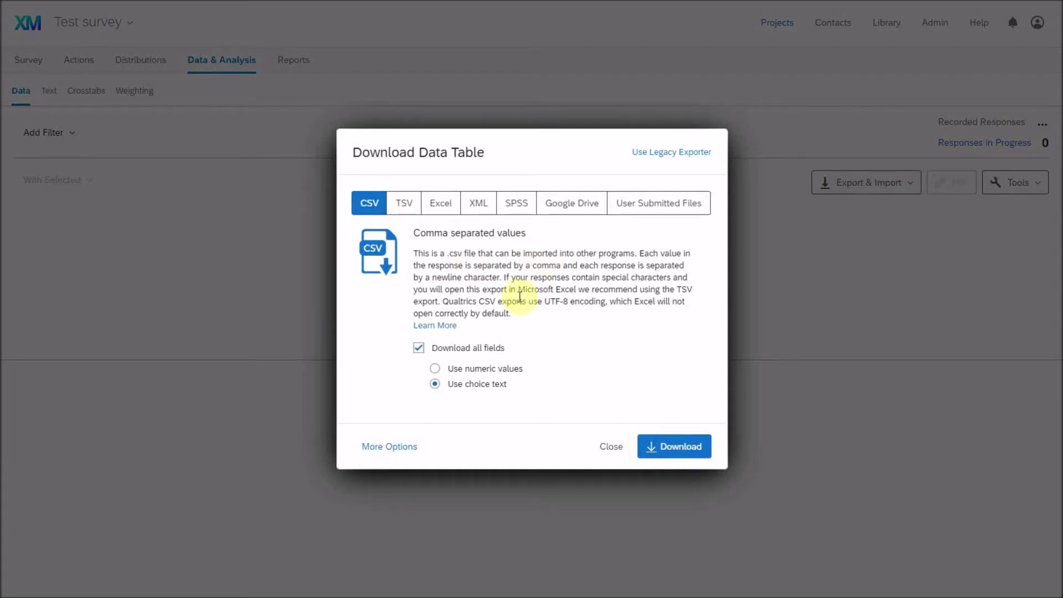
{"action": "left_click", "coordinate": [404, 206]}
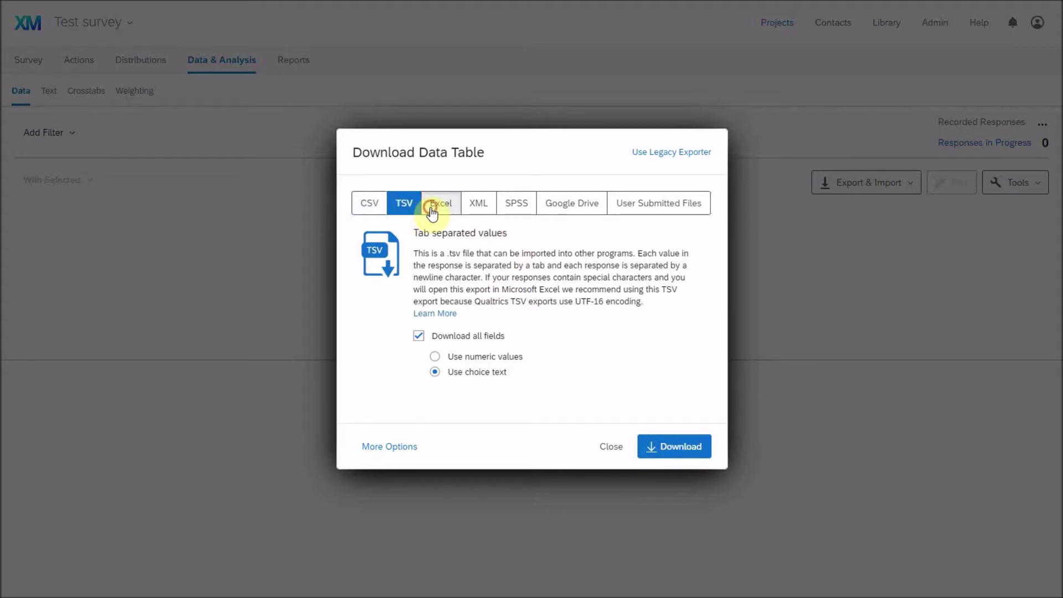
{"action": "left_click", "coordinate": [436, 211]}
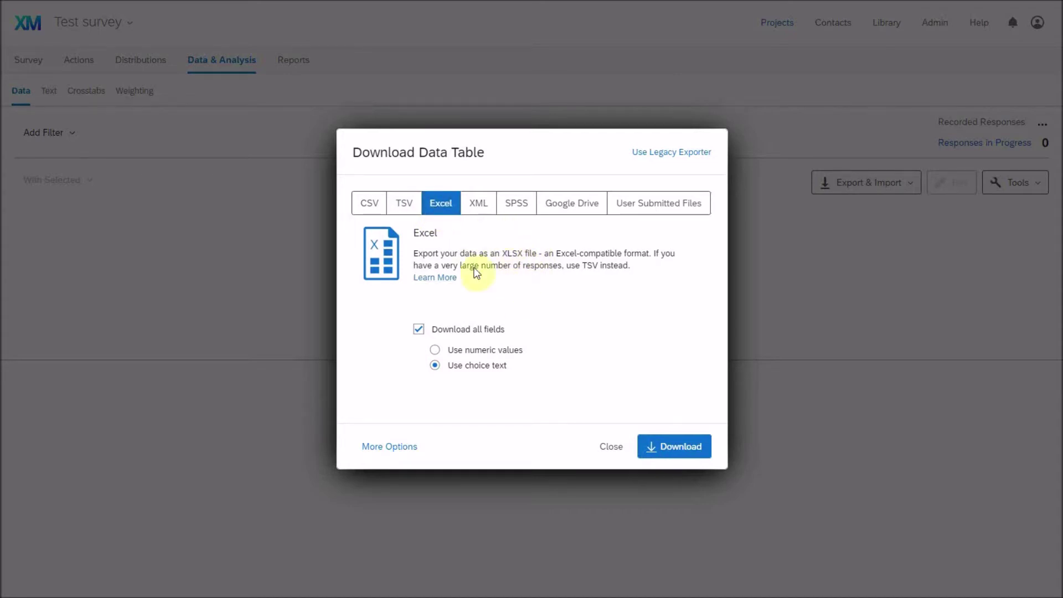
{"action": "left_click", "coordinate": [481, 205]}
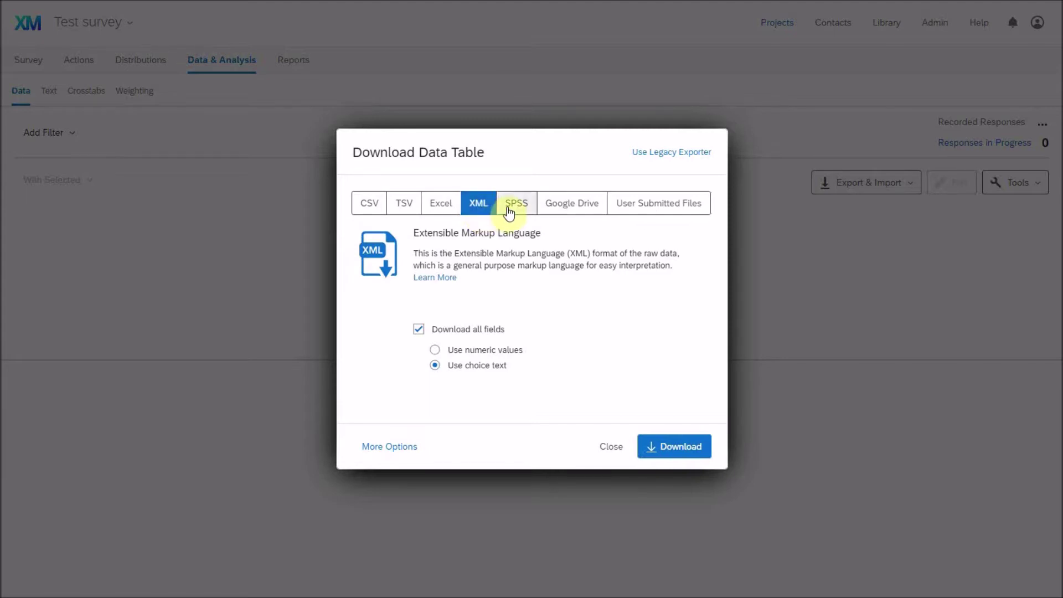
{"action": "left_click", "coordinate": [504, 207]}
{"action": "left_click", "coordinate": [442, 208]}
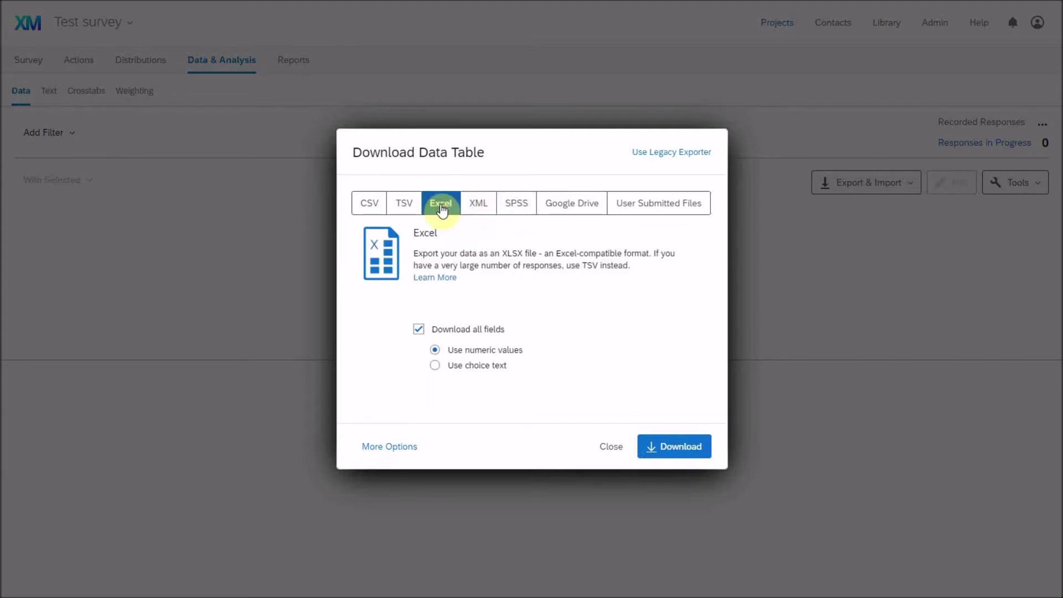
{"action": "left_click", "coordinate": [525, 208]}
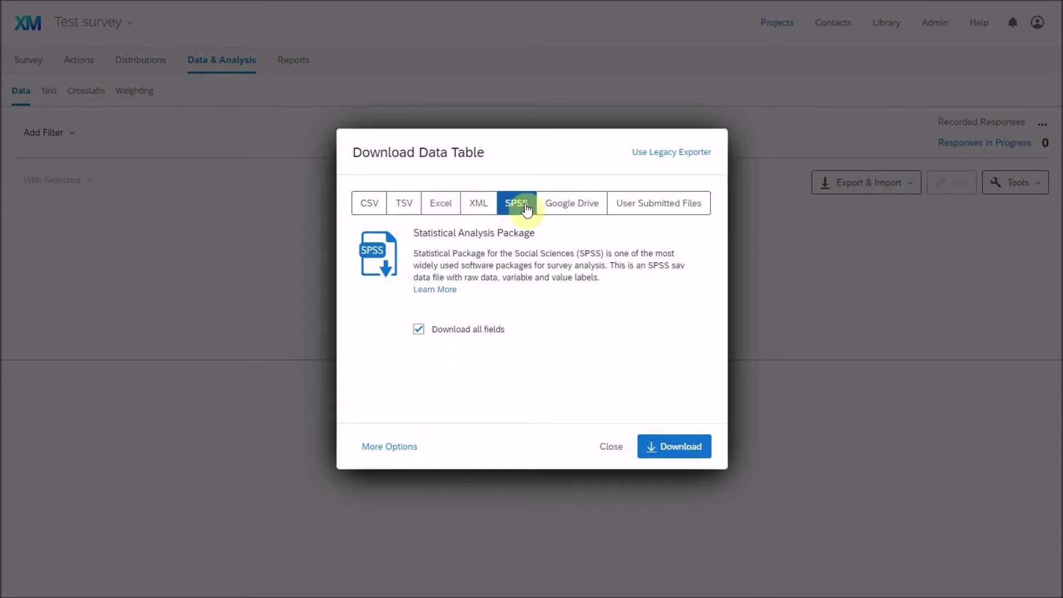
{"action": "left_click", "coordinate": [556, 206]}
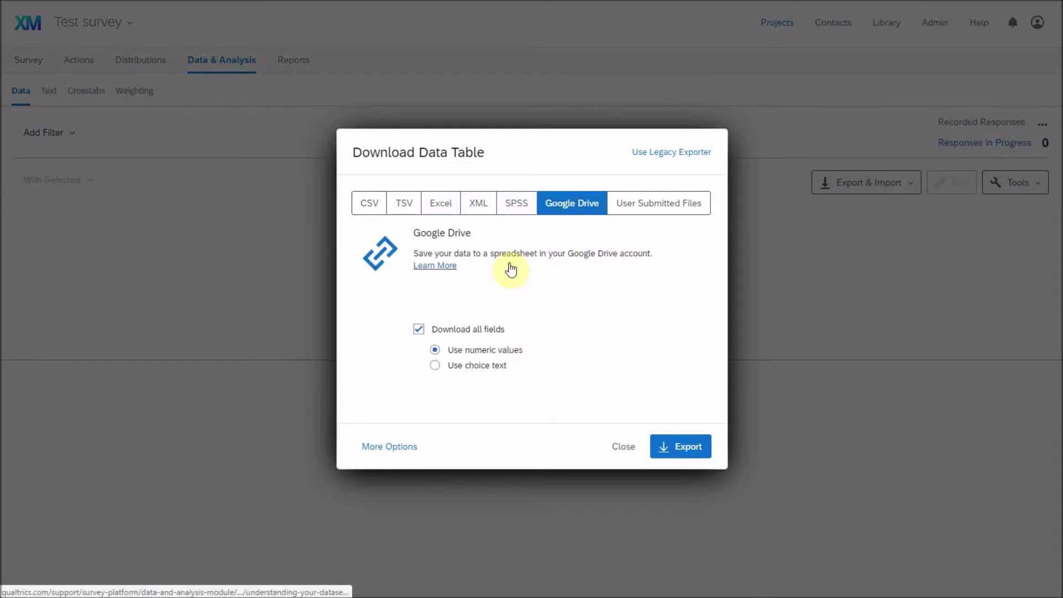
{"action": "left_click", "coordinate": [514, 203]}
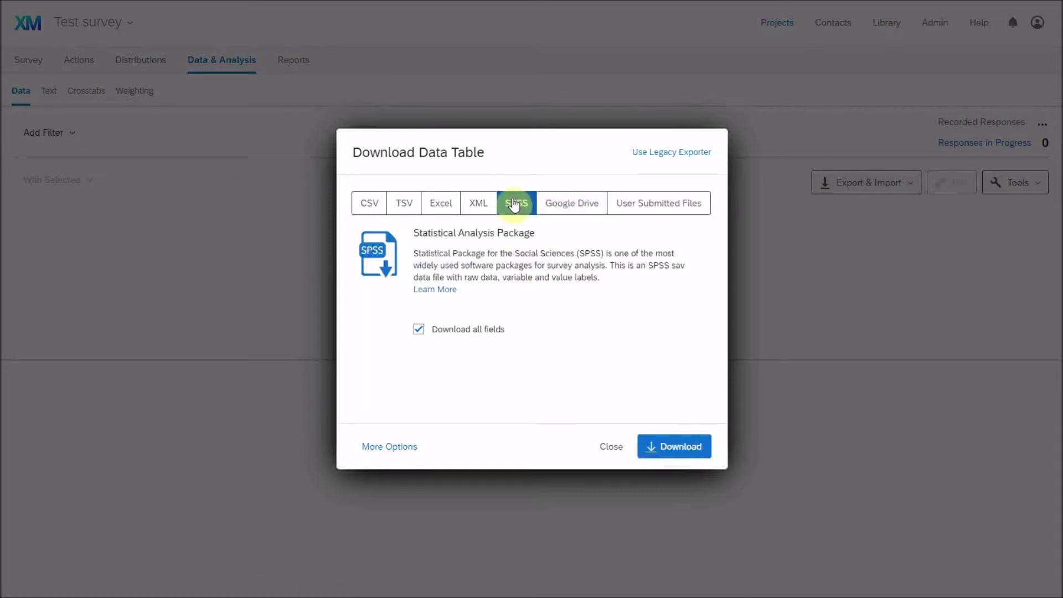
{"action": "left_click", "coordinate": [676, 451]}
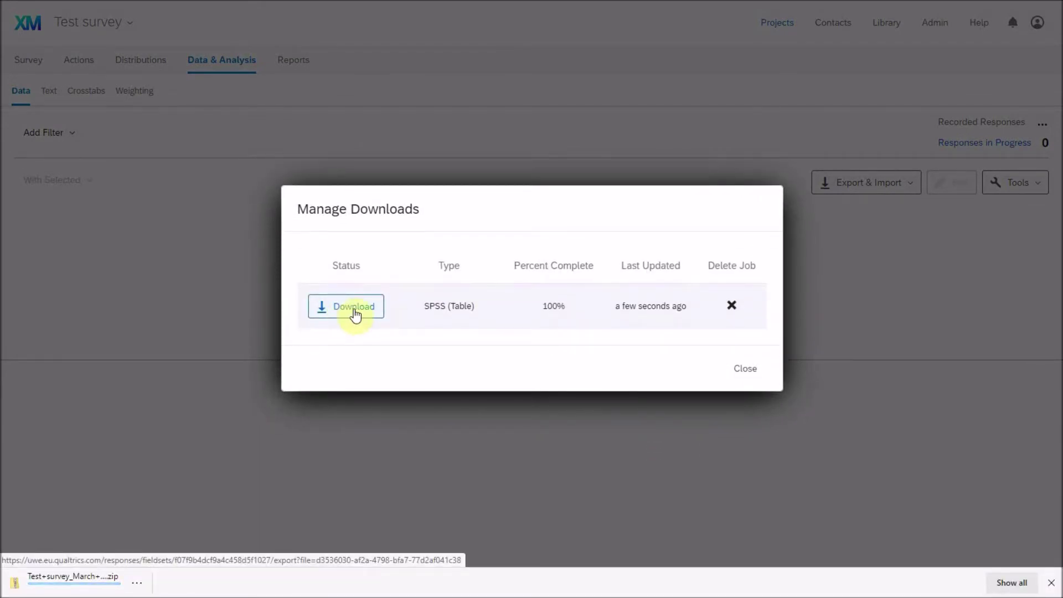
Step: Extract the downloaded zip and open Test survey_March 18, 2020_14.33.sav in SPSS Statistics
{"action": "left_click", "coordinate": [92, 583]}
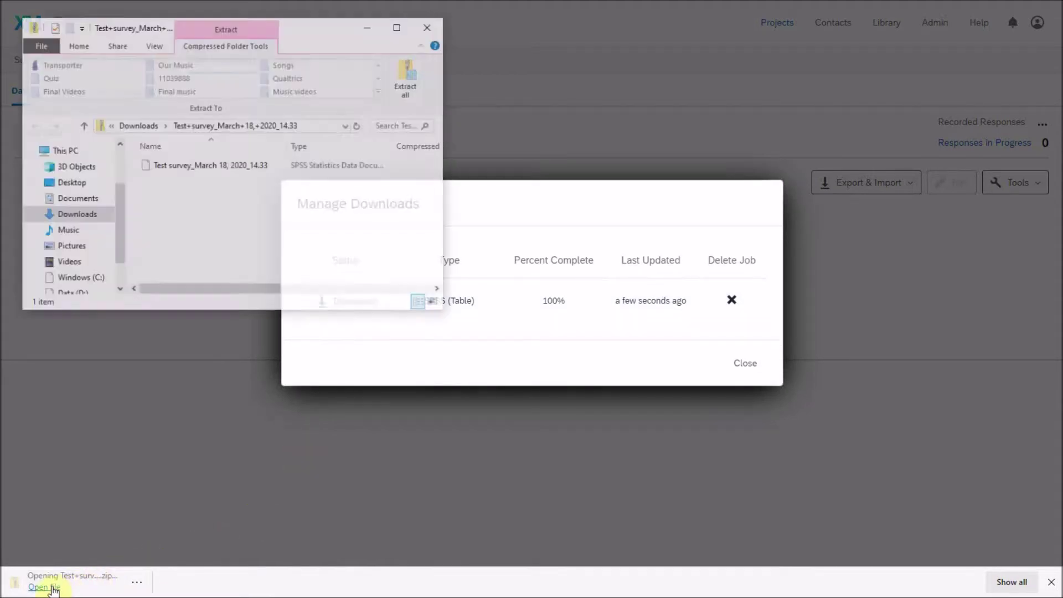
{"action": "left_click", "coordinate": [410, 76]}
{"action": "left_click", "coordinate": [659, 434]}
{"action": "left_click", "coordinate": [224, 184]}
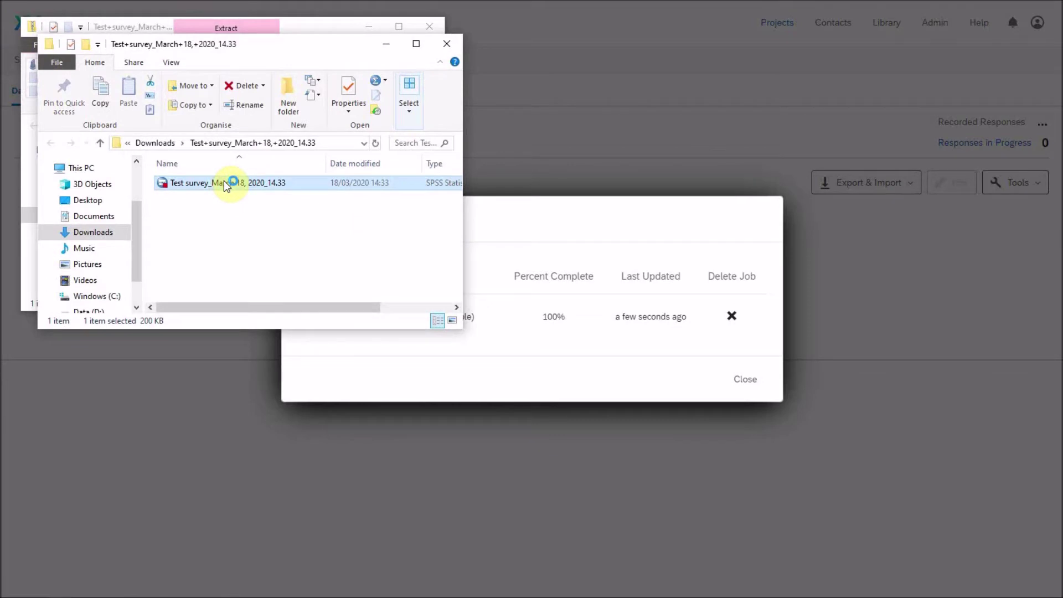
{"action": "double_click", "coordinate": [224, 183]}
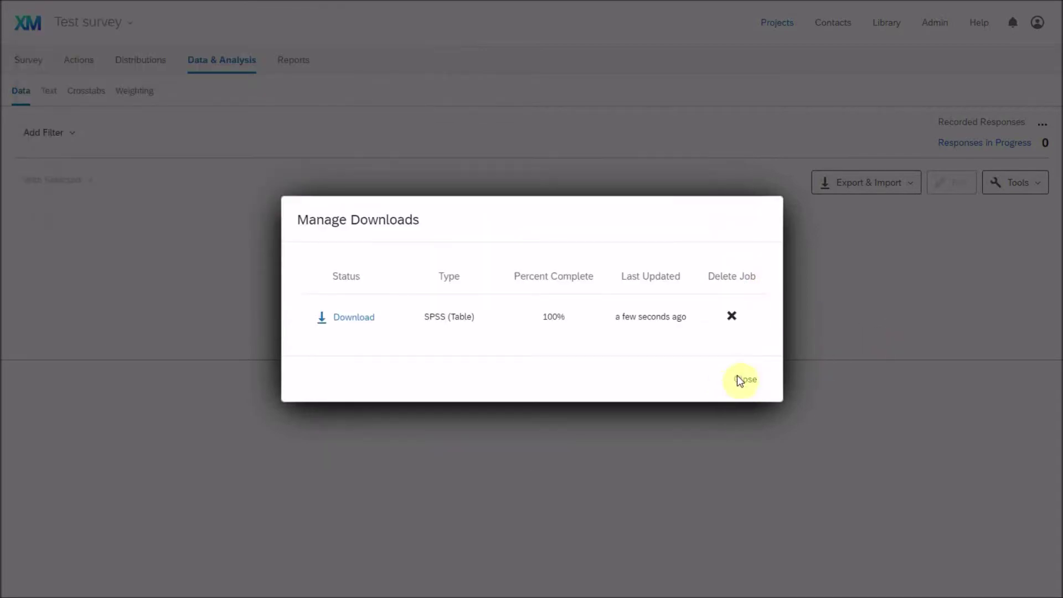
Step: Close the downloads list, check the 10-response, 102-variable SPSS dataset, then return to Qualtrics
{"action": "left_click", "coordinate": [746, 377]}
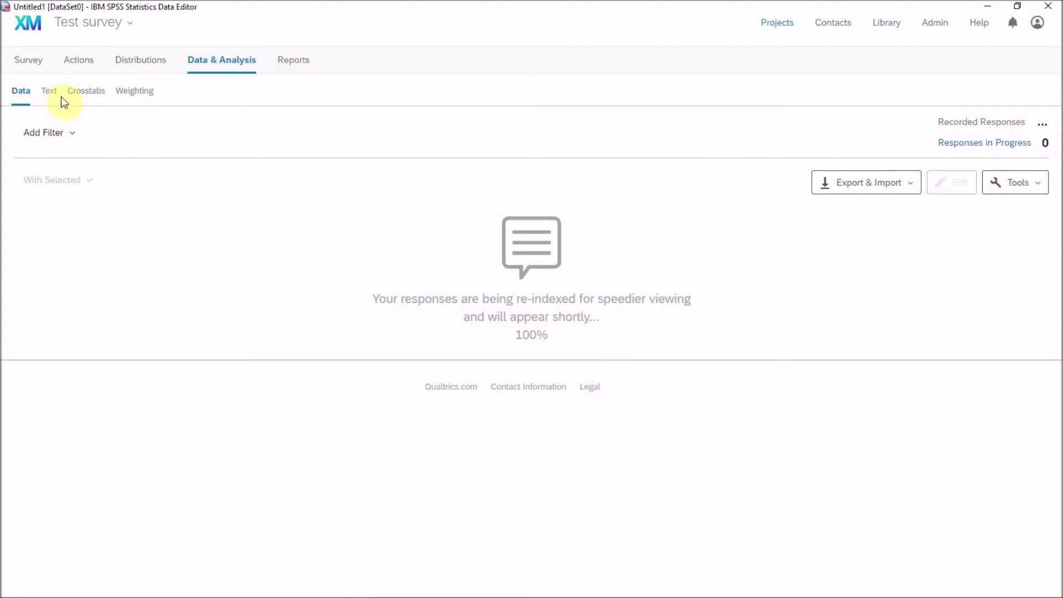
{"action": "key", "text": "alt+Tab"}
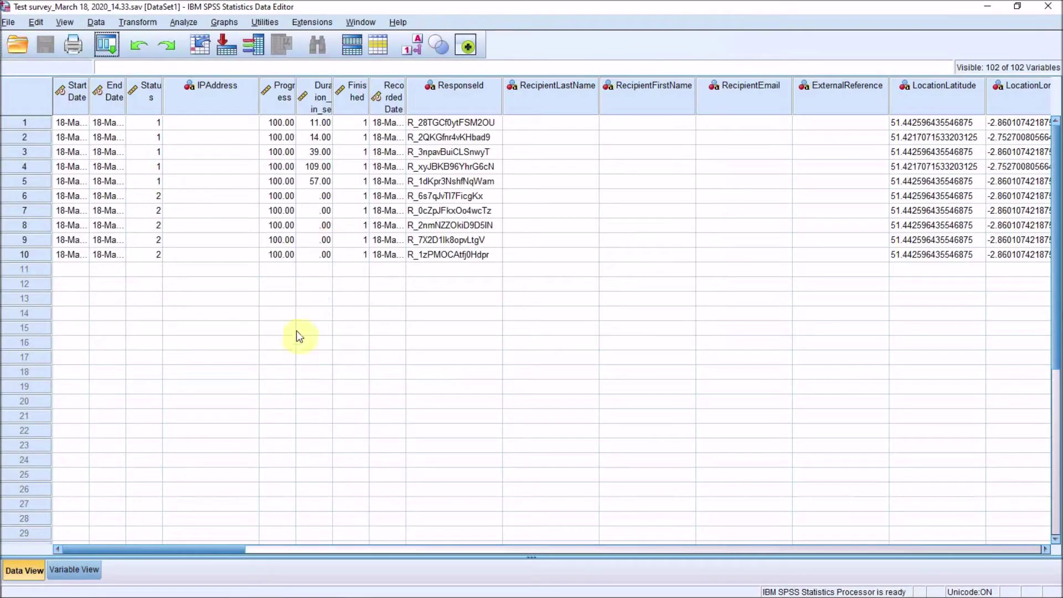
{"action": "key", "text": "alt+Tab"}
{"action": "key", "text": "alt+Tab"}
{"action": "key", "text": "Tab"}
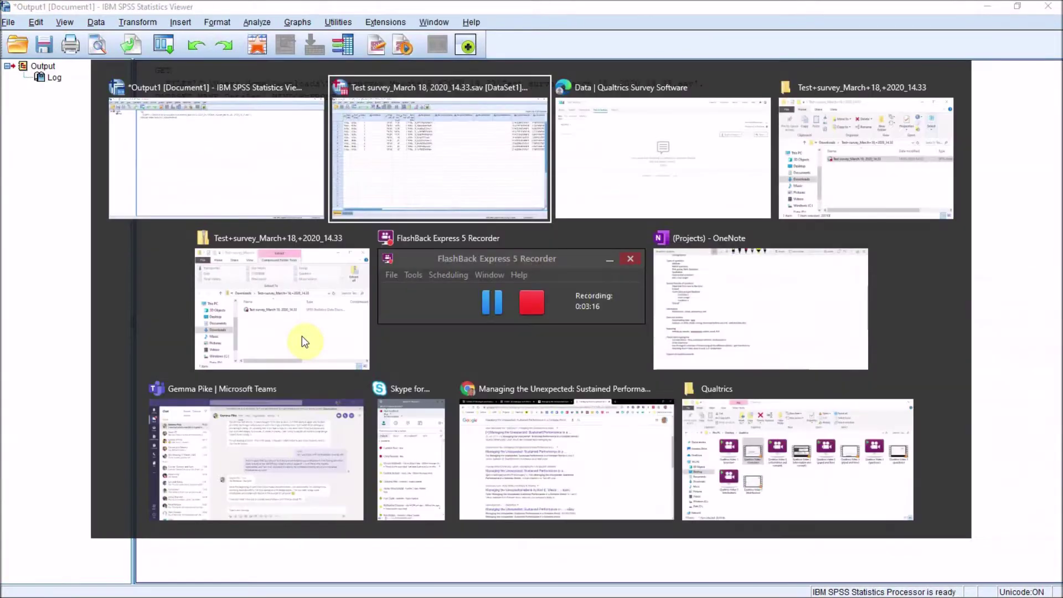
Step: Look at the Crosstabs and Weighting views, then open Text analysis for Q15: Ask question
{"action": "left_click", "coordinate": [90, 97]}
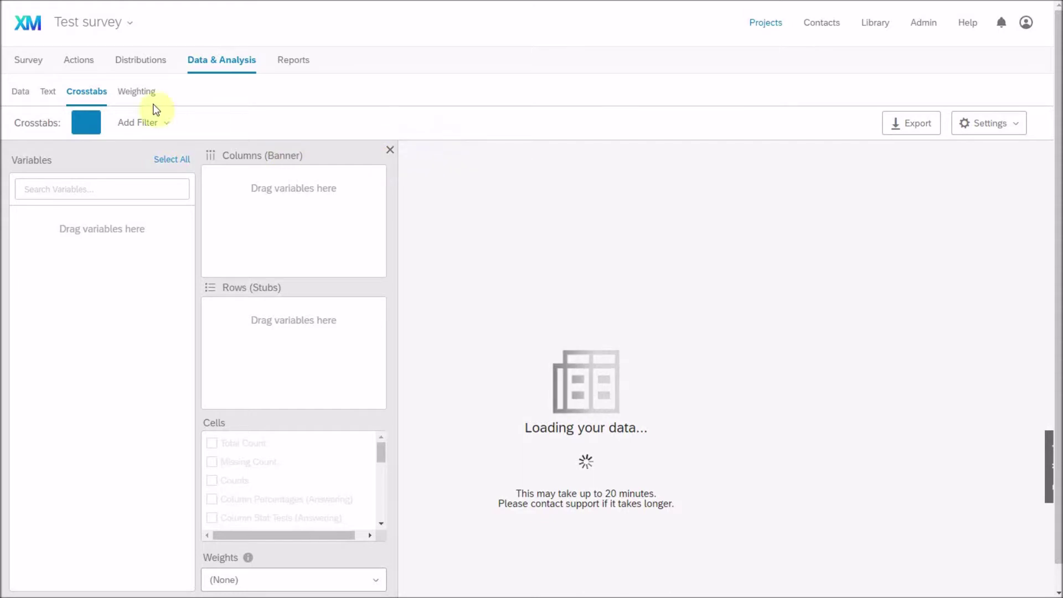
{"action": "left_click", "coordinate": [136, 92]}
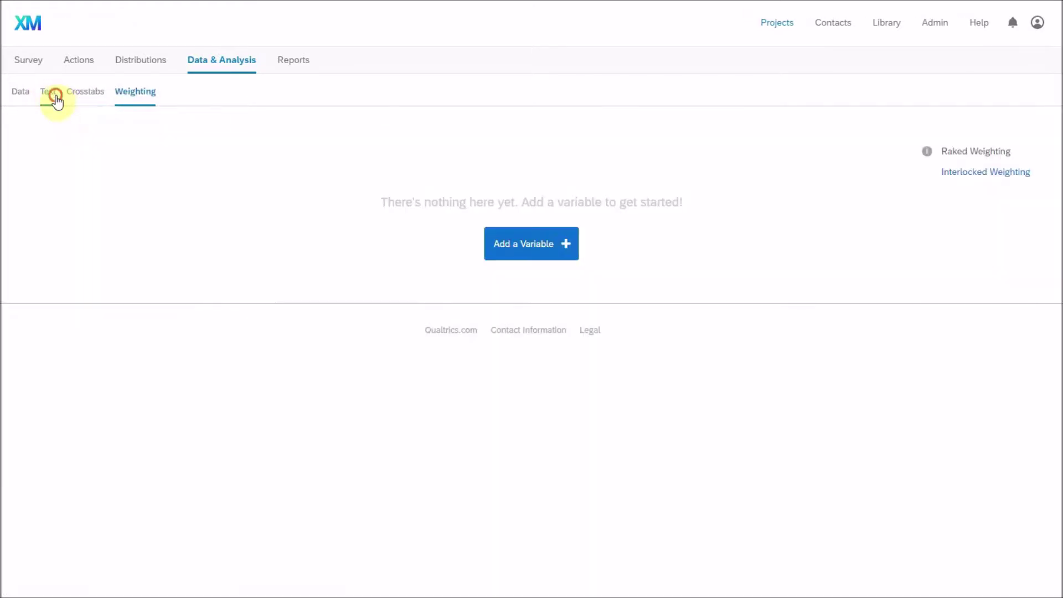
{"action": "left_click", "coordinate": [54, 96]}
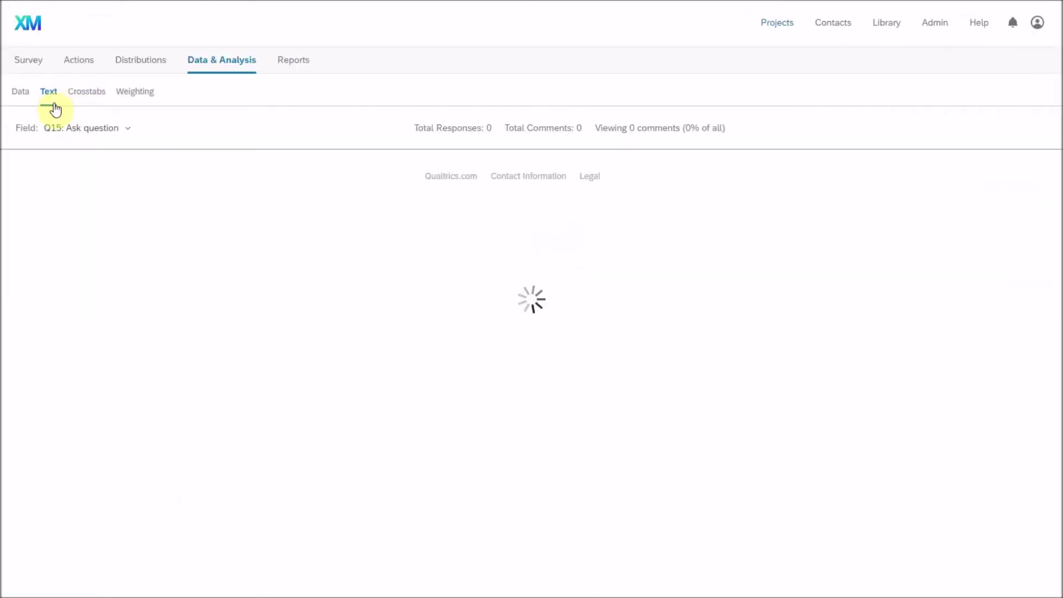
Step: Dismiss the Text Tools welcome, review the four Q15 comments and other fields, then return to Data
{"action": "left_click", "coordinate": [111, 132]}
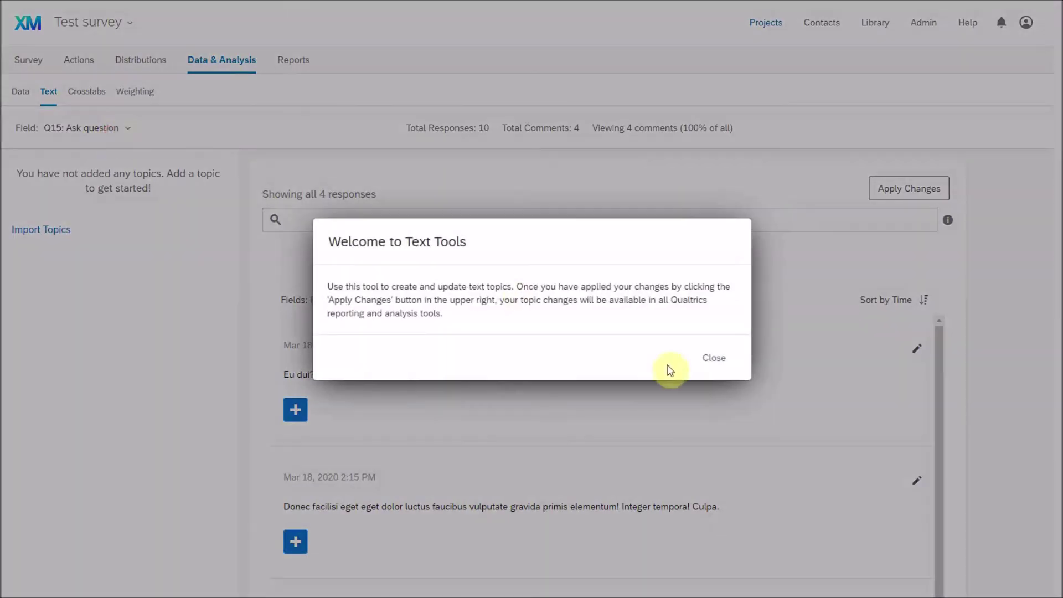
{"action": "left_click", "coordinate": [722, 359]}
{"action": "scroll", "coordinate": [443, 332], "scroll_direction": "down", "scroll_amount": 7}
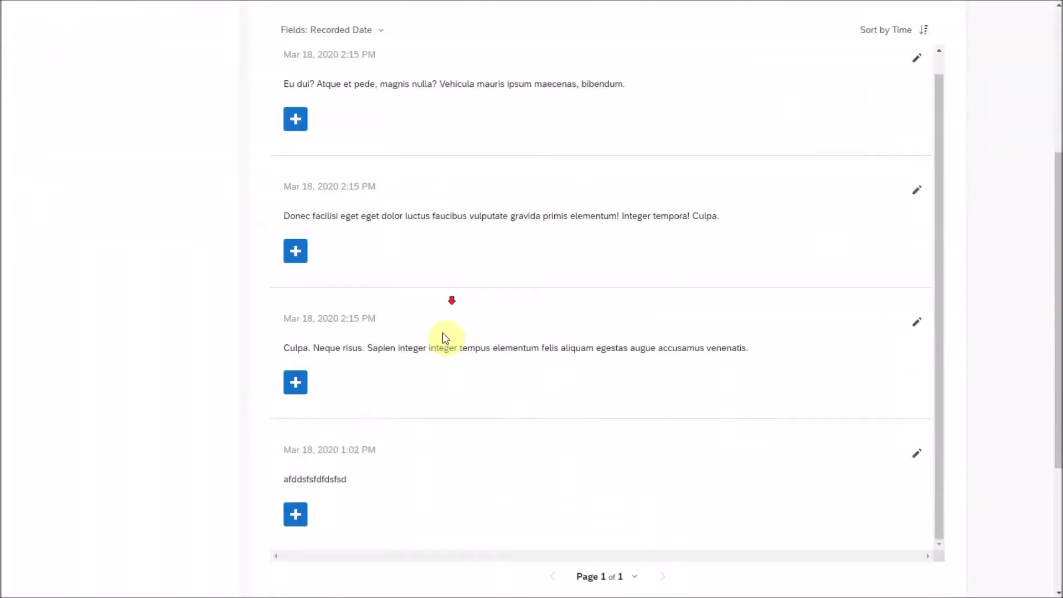
{"action": "scroll", "coordinate": [446, 337], "scroll_direction": "up", "scroll_amount": 10}
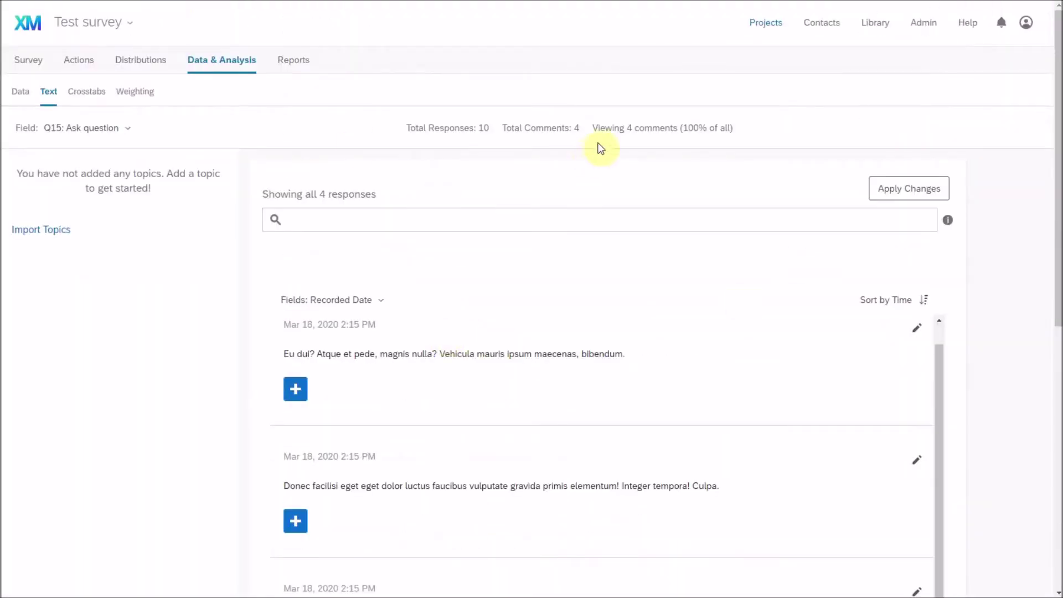
{"action": "left_click", "coordinate": [114, 131]}
{"action": "mouse_move", "coordinate": [99, 174]}
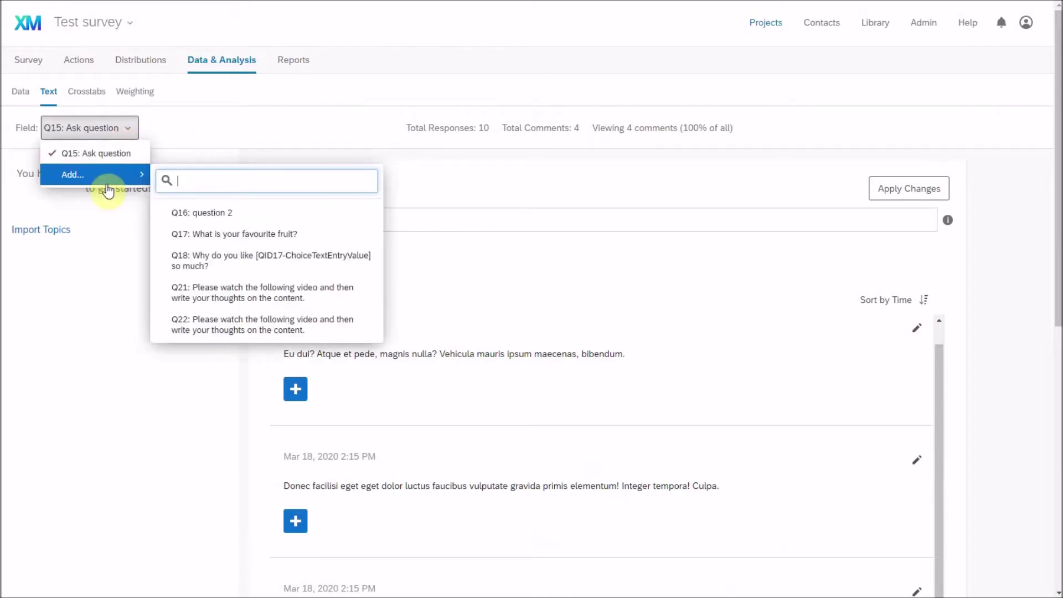
{"action": "left_click", "coordinate": [15, 99]}
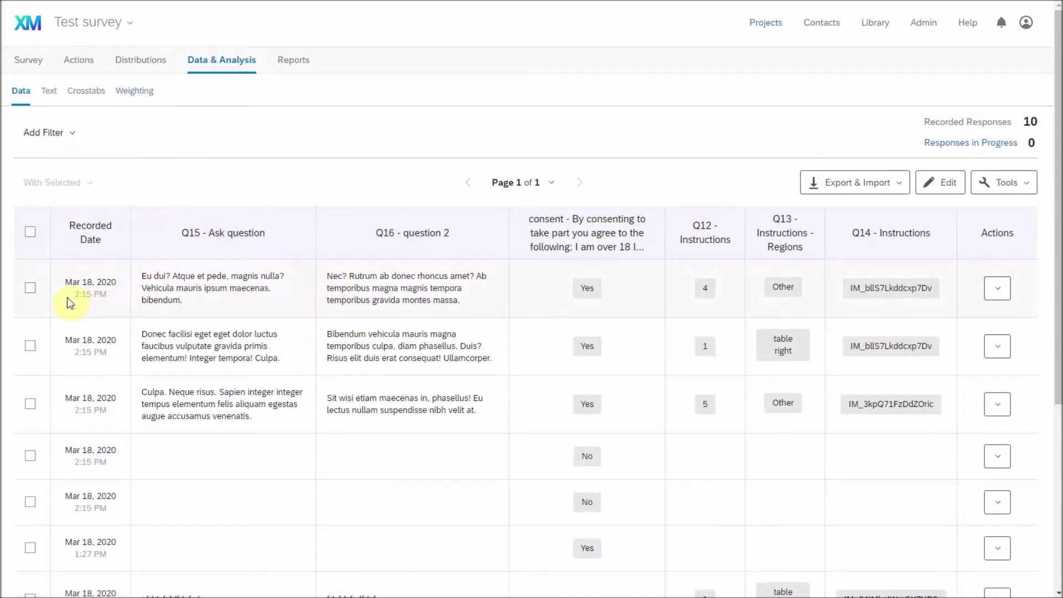
Step: View the first recorded response in full, reading every answer down to Q19's Option 2
{"action": "left_click", "coordinate": [30, 288]}
{"action": "left_click", "coordinate": [998, 288]}
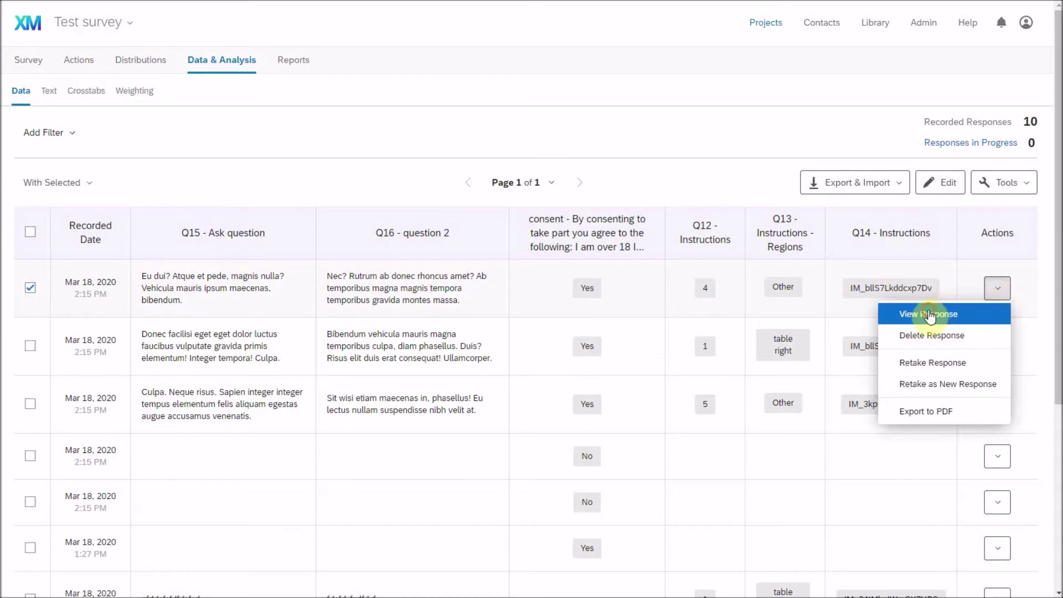
{"action": "left_click", "coordinate": [915, 310]}
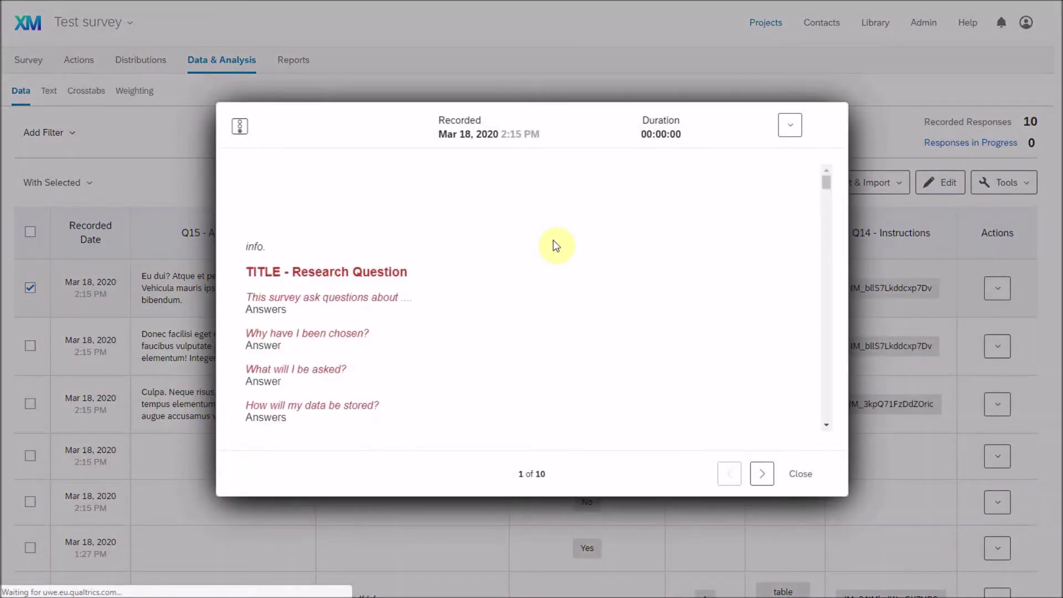
{"action": "scroll", "coordinate": [554, 241], "scroll_direction": "down", "scroll_amount": 10}
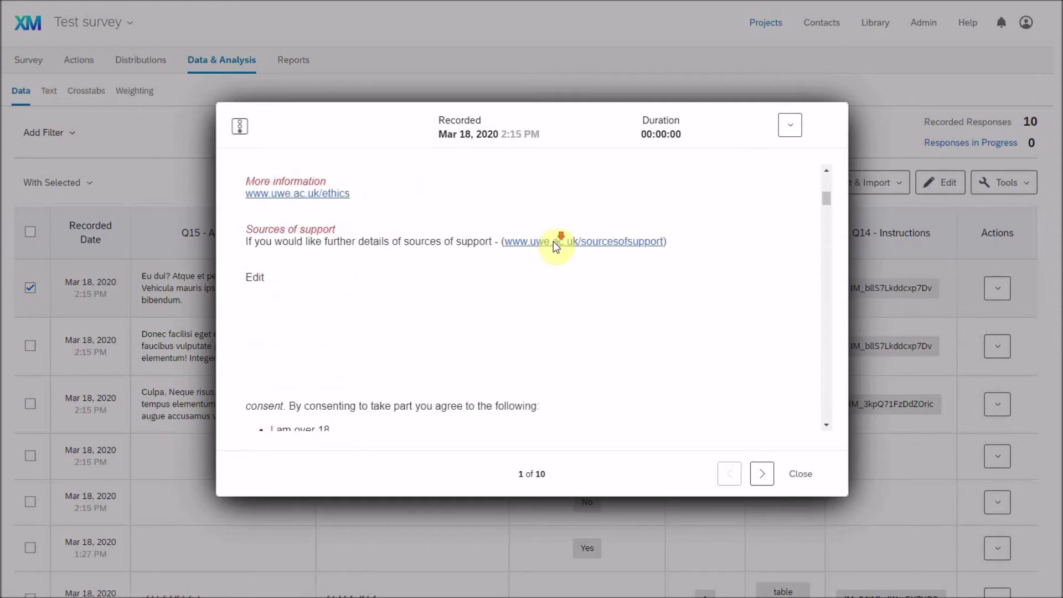
{"action": "scroll", "coordinate": [555, 250], "scroll_direction": "down", "scroll_amount": 2}
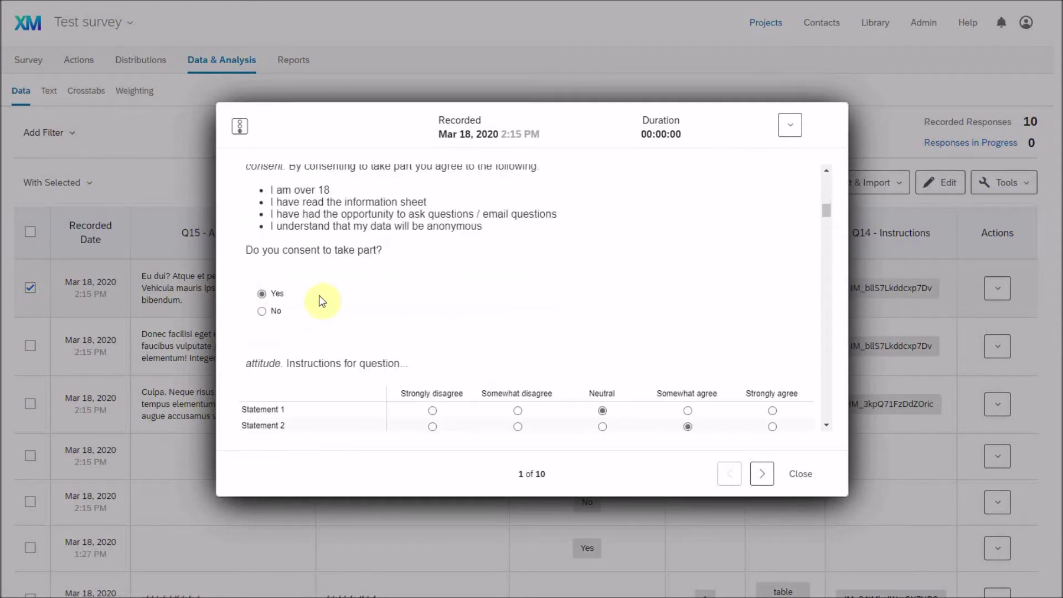
{"action": "scroll", "coordinate": [387, 299], "scroll_direction": "down", "scroll_amount": 3}
{"action": "scroll", "coordinate": [570, 345], "scroll_direction": "down", "scroll_amount": 5}
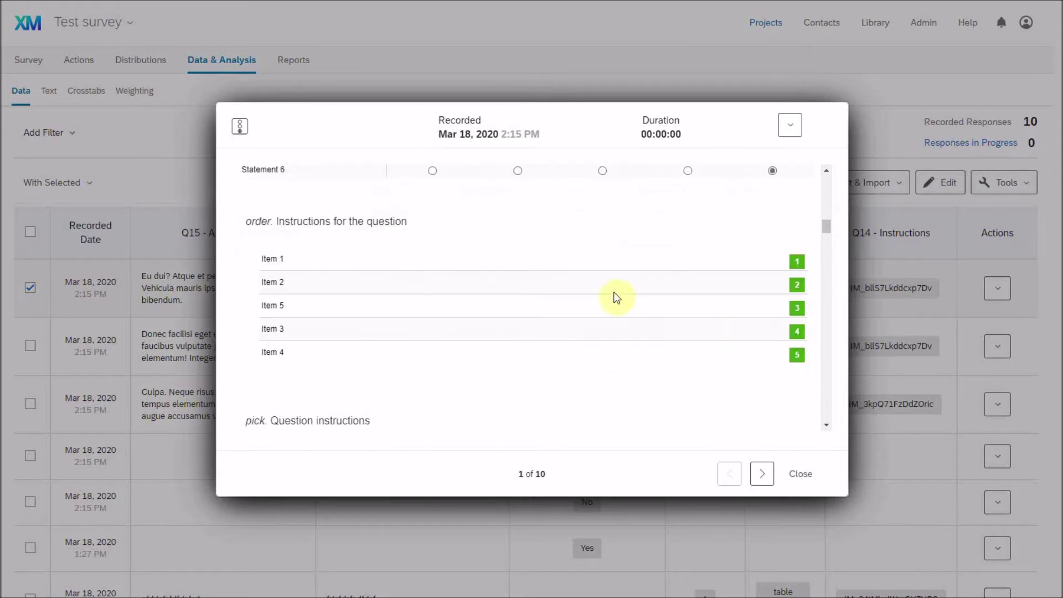
{"action": "scroll", "coordinate": [762, 285], "scroll_direction": "down", "scroll_amount": 8}
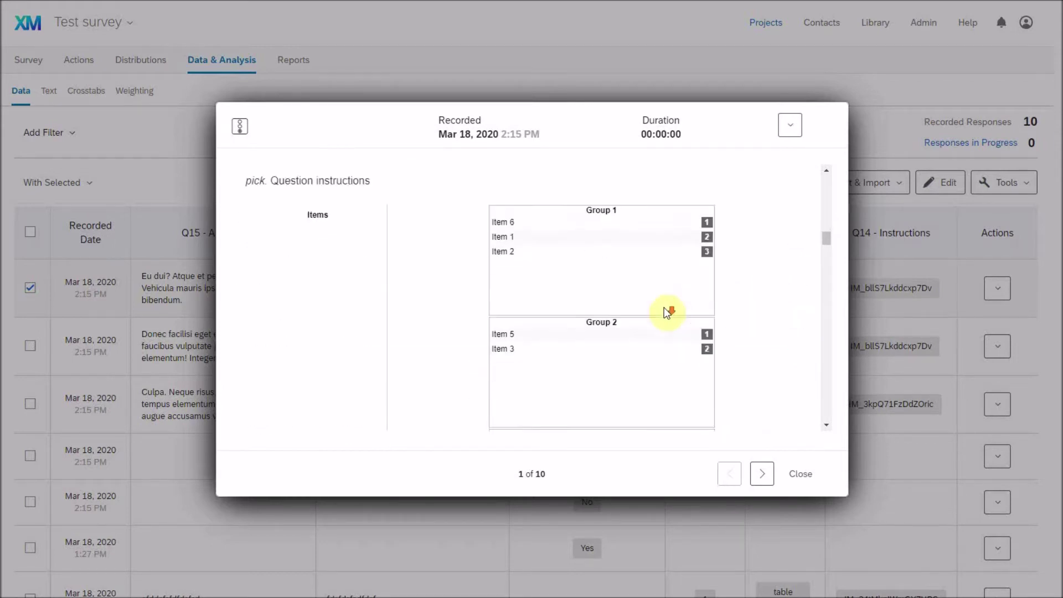
{"action": "scroll", "coordinate": [620, 287], "scroll_direction": "down", "scroll_amount": 12}
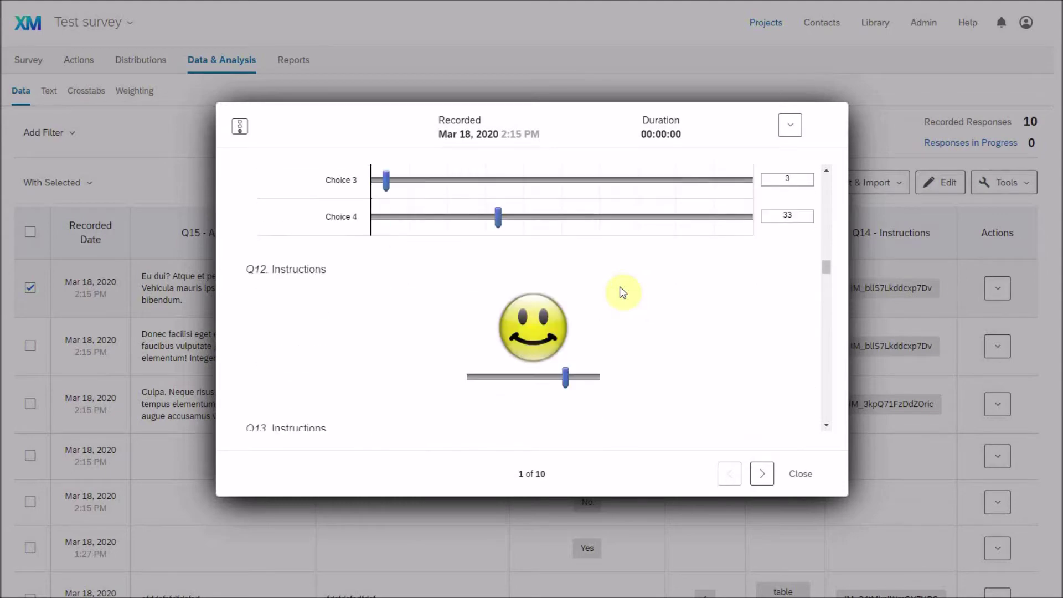
{"action": "scroll", "coordinate": [621, 291], "scroll_direction": "down", "scroll_amount": 4}
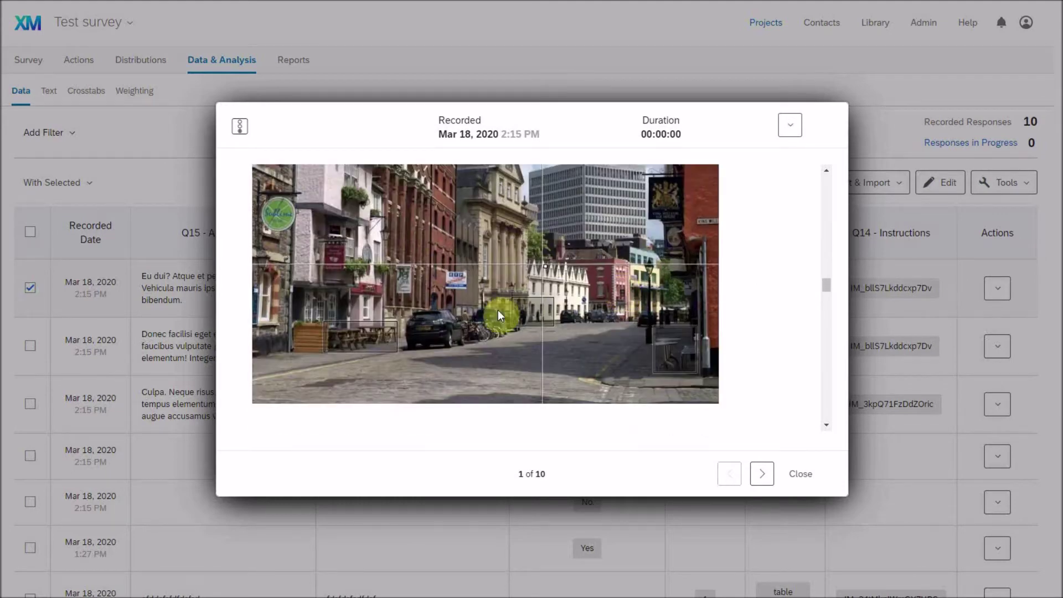
{"action": "scroll", "coordinate": [693, 281], "scroll_direction": "down", "scroll_amount": 4}
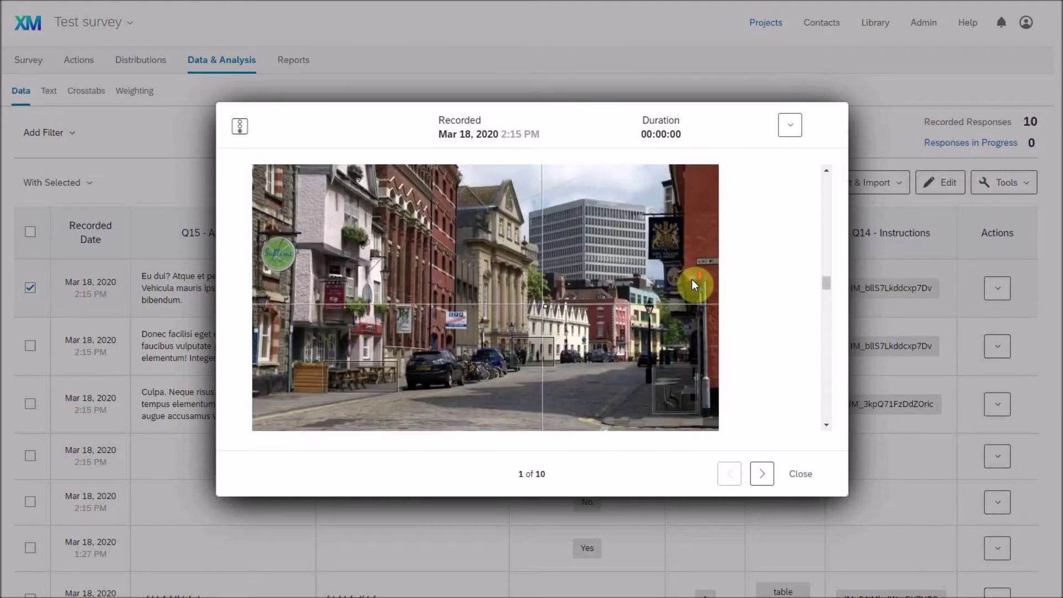
{"action": "scroll", "coordinate": [692, 279], "scroll_direction": "down", "scroll_amount": 10}
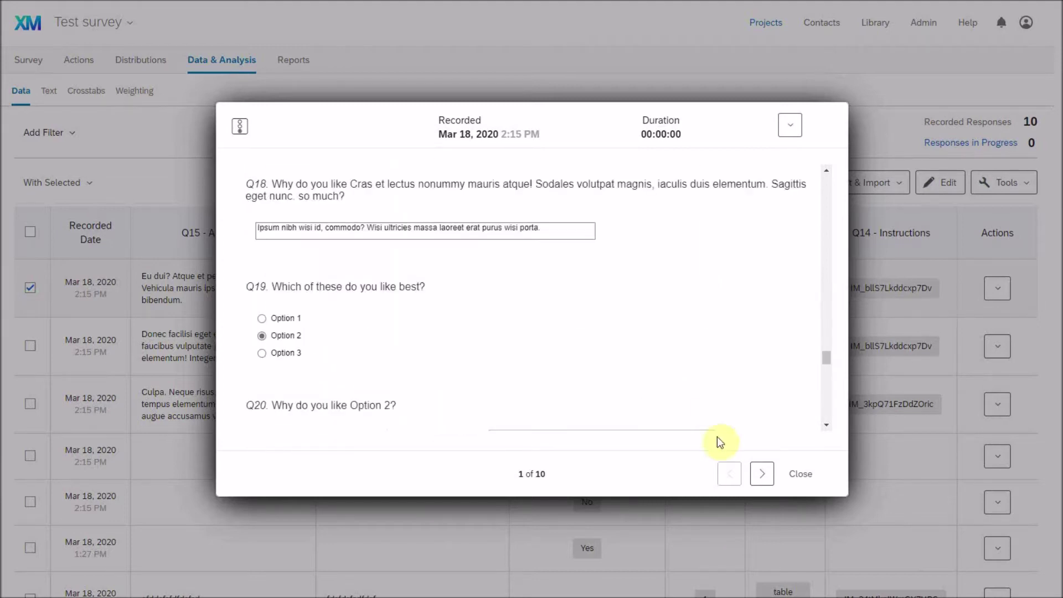
Step: Close the single-response view, reopen the first response's Actions, and switch to SPSS
{"action": "left_click", "coordinate": [793, 477]}
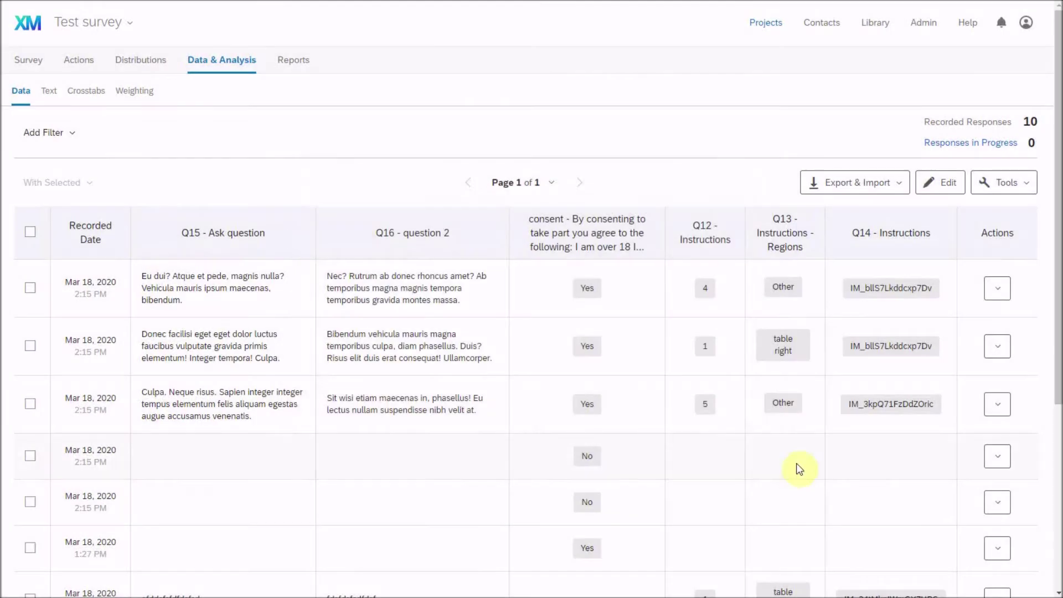
{"action": "left_click", "coordinate": [1005, 296]}
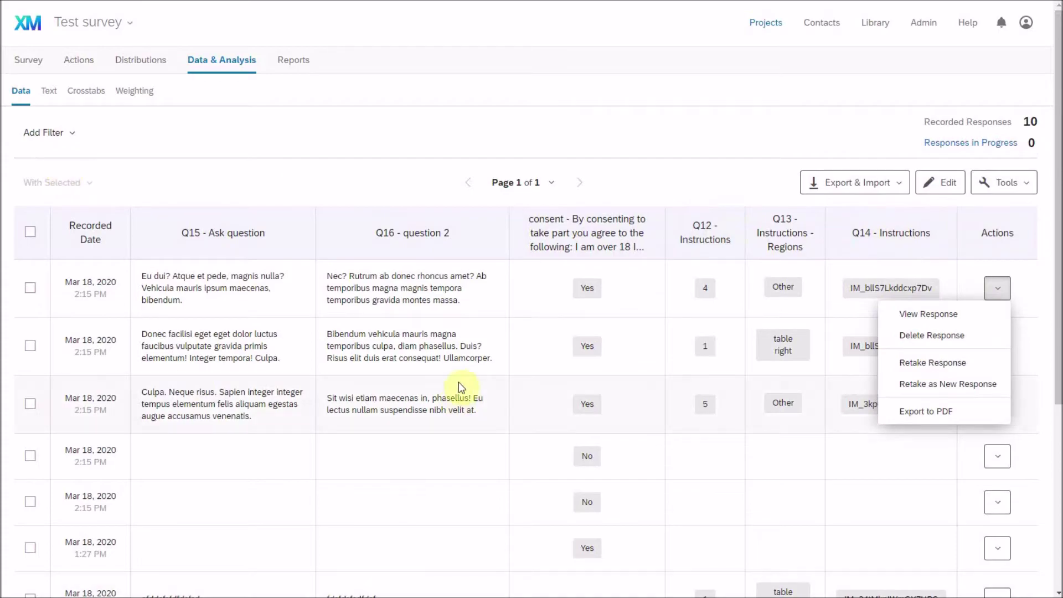
{"action": "key", "text": "alt+Tab"}
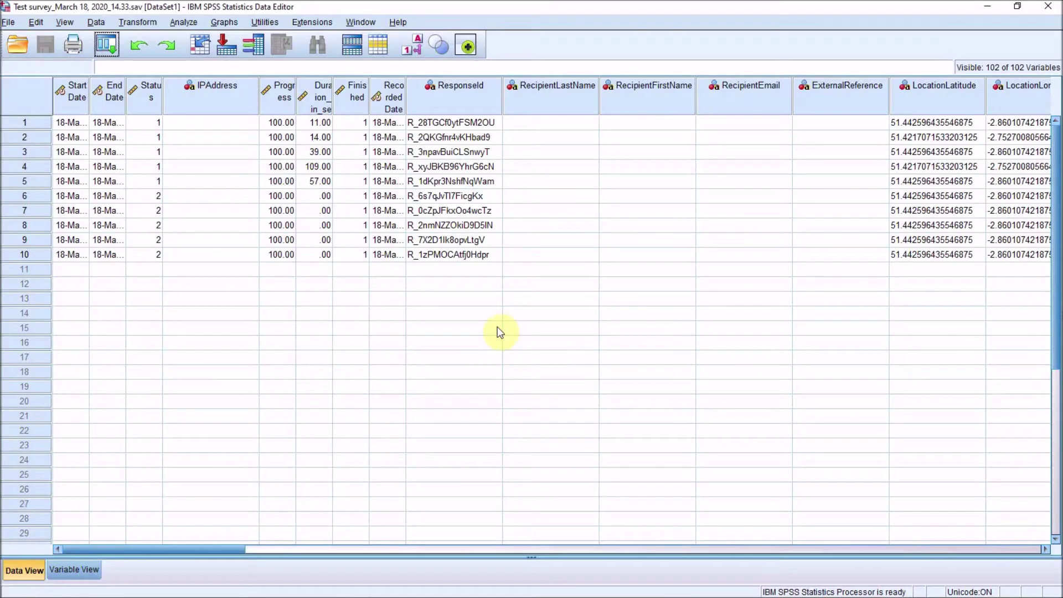
Step: Widen the StartDate column to show full timestamps, scroll across the columns, then switch to Variable View
{"action": "left_click", "coordinate": [82, 100]}
{"action": "left_click_drag", "start_coordinate": [89, 98], "coordinate": [354, 111]}
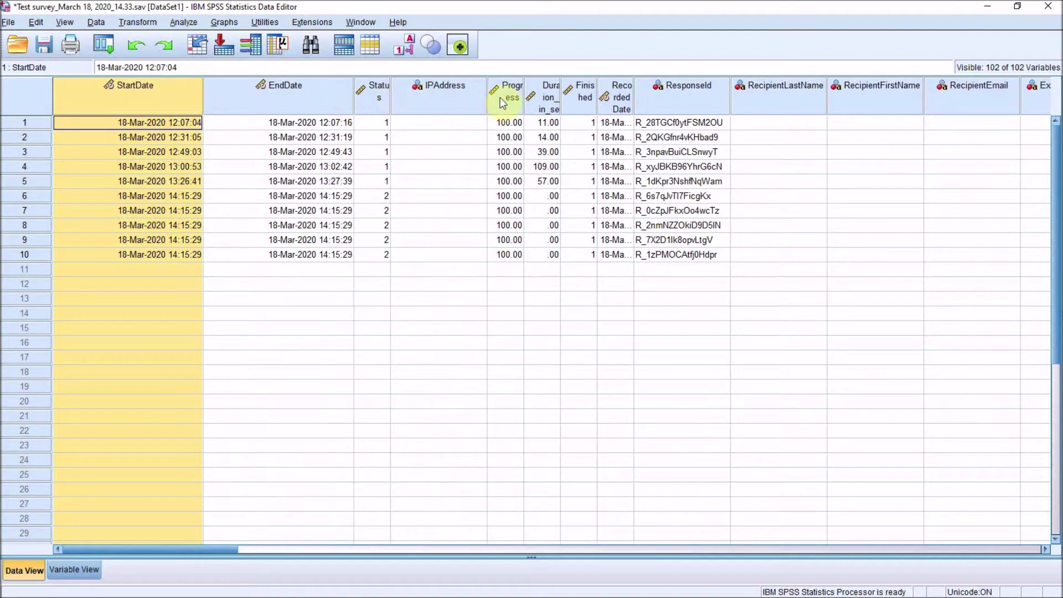
{"action": "left_click", "coordinate": [501, 97]}
{"action": "left_click", "coordinate": [445, 93]}
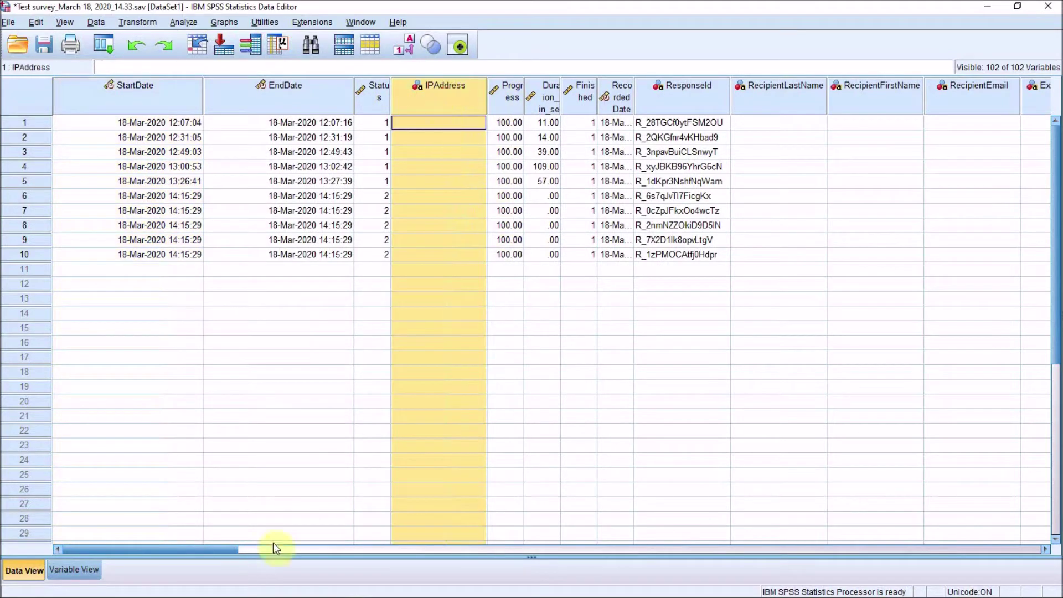
{"action": "mouse_move", "coordinate": [205, 551]}
{"action": "left_mouse_down"}
{"action": "mouse_move", "coordinate": [284, 553]}
{"action": "mouse_move", "coordinate": [215, 557]}
{"action": "left_mouse_up"}
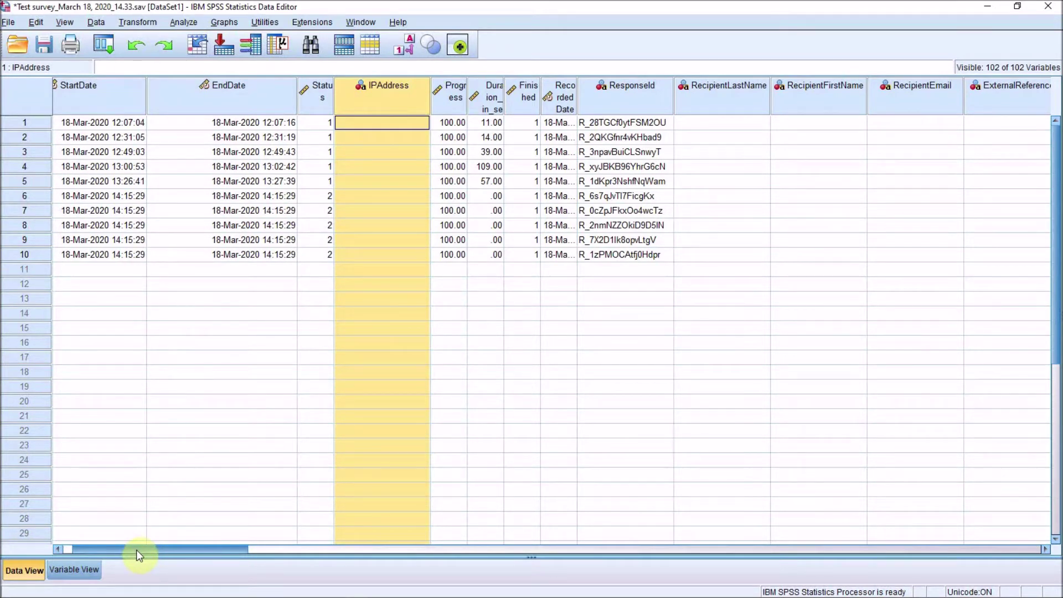
{"action": "left_click_drag", "start_coordinate": [136, 550], "coordinate": [281, 555]}
{"action": "left_click", "coordinate": [57, 572]}
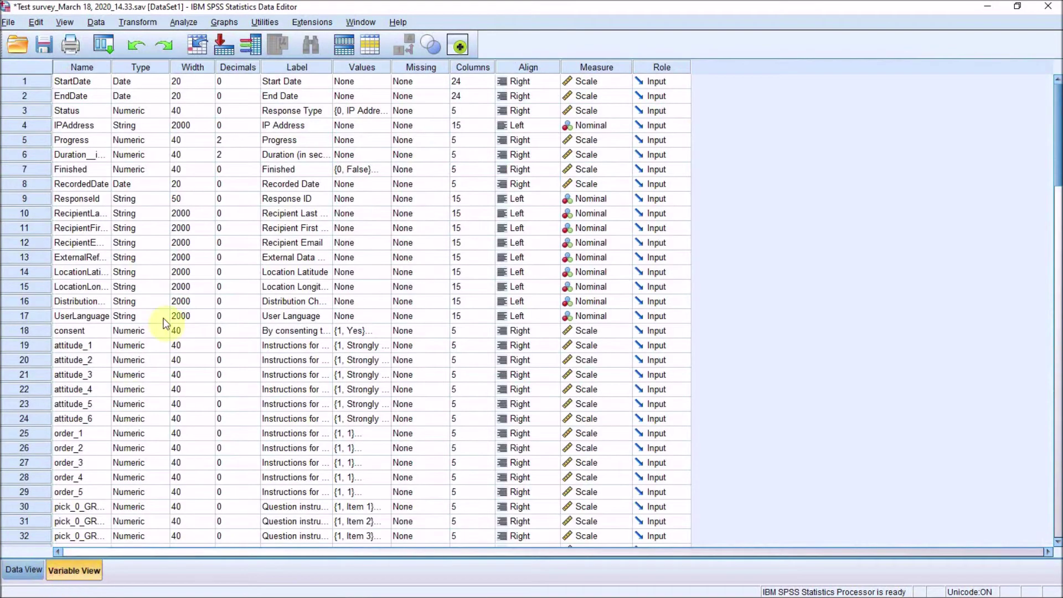
{"action": "left_click_drag", "start_coordinate": [333, 67], "coordinate": [519, 67]}
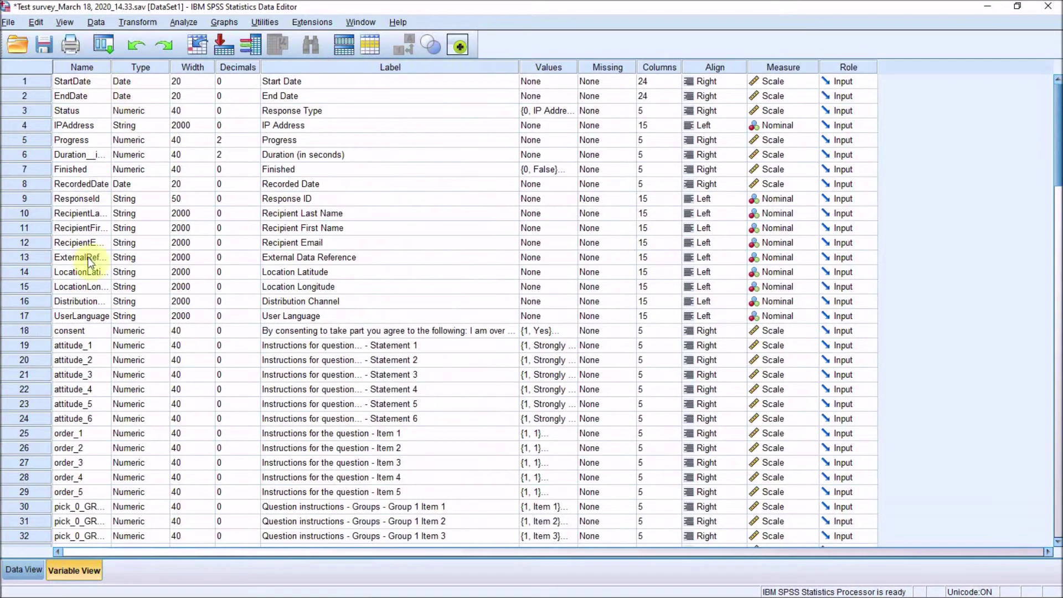
{"action": "left_click", "coordinate": [78, 346]}
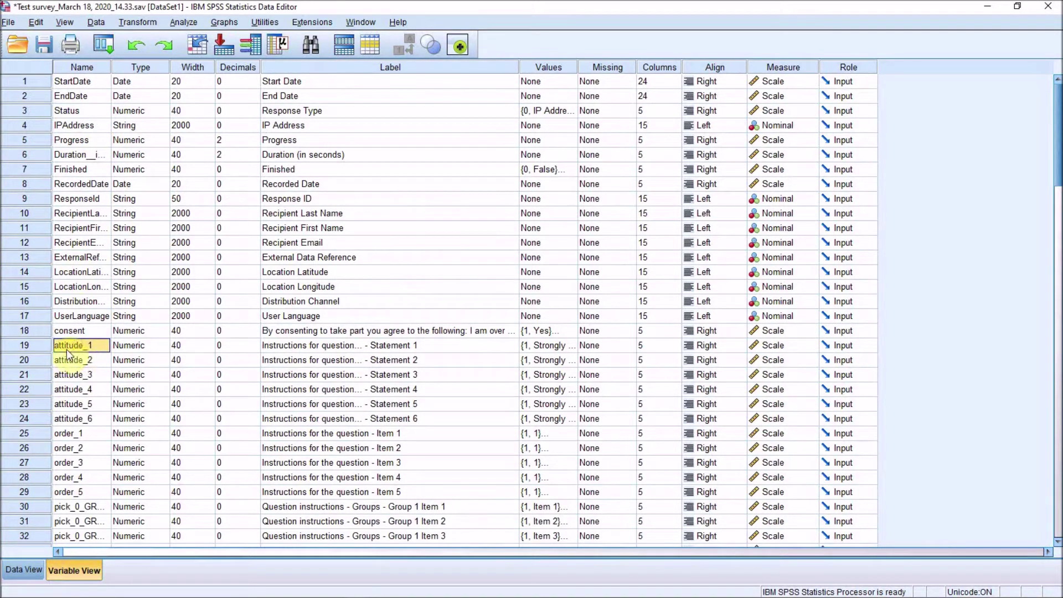
{"action": "left_click", "coordinate": [376, 346]}
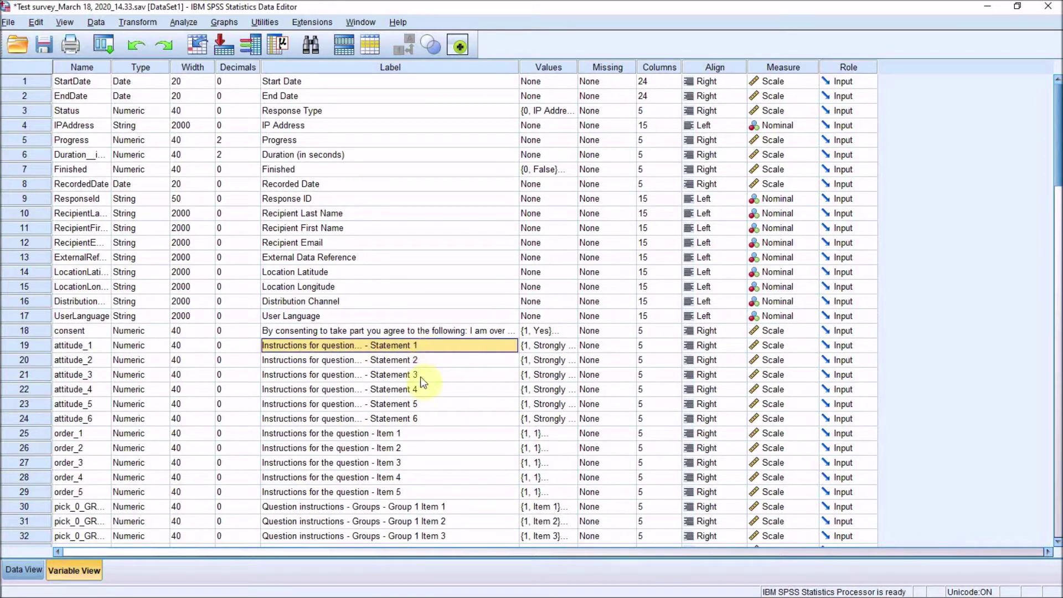
{"action": "left_click", "coordinate": [580, 345]}
{"action": "left_click", "coordinate": [570, 345]}
{"action": "left_click", "coordinate": [572, 344]}
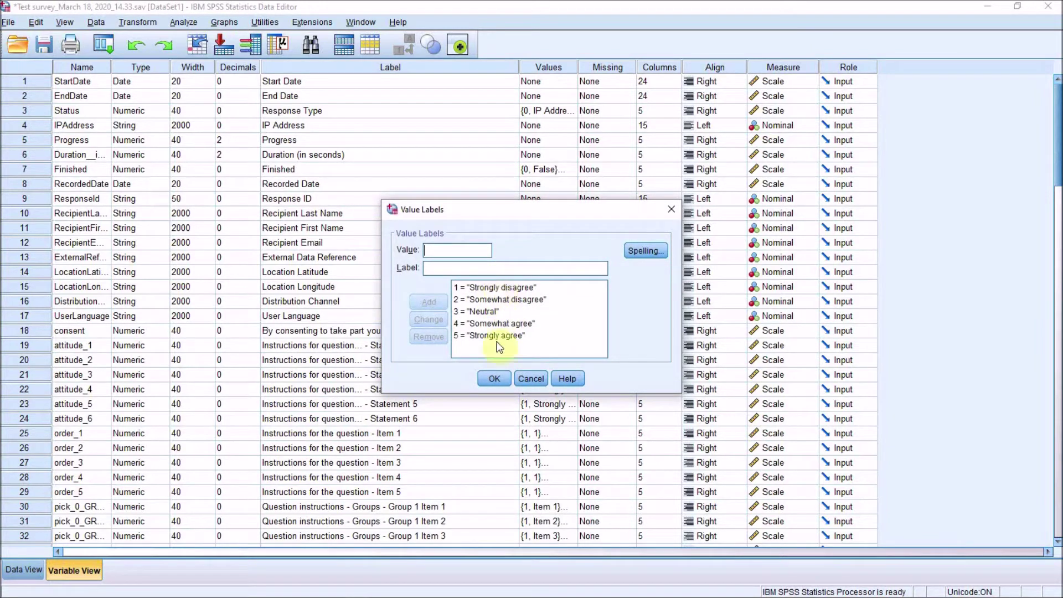
{"action": "left_click", "coordinate": [526, 376]}
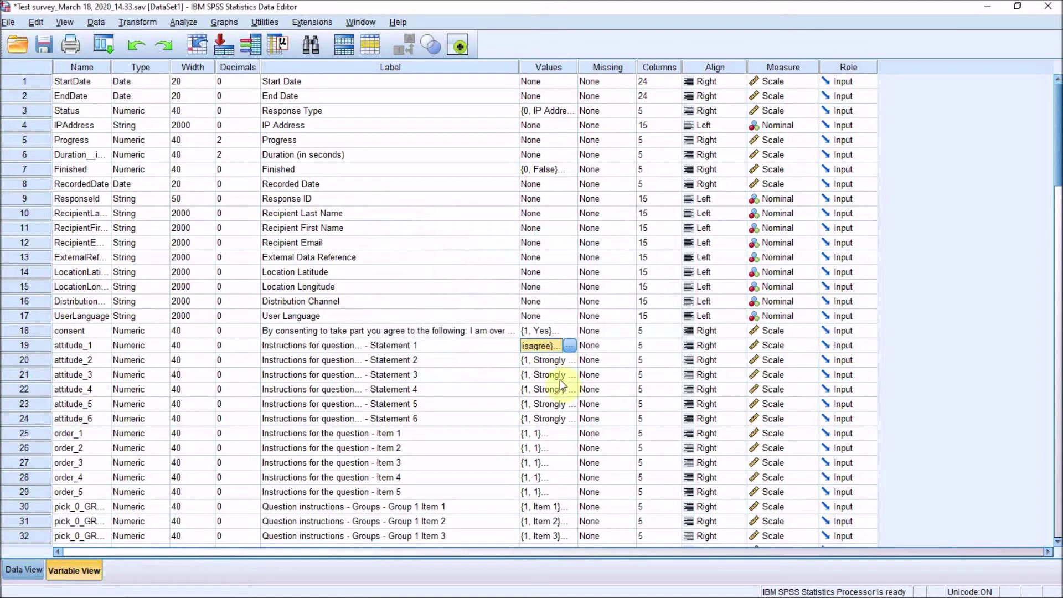
{"action": "left_click", "coordinate": [567, 435]}
{"action": "left_click", "coordinate": [569, 434]}
{"action": "left_click", "coordinate": [544, 379]}
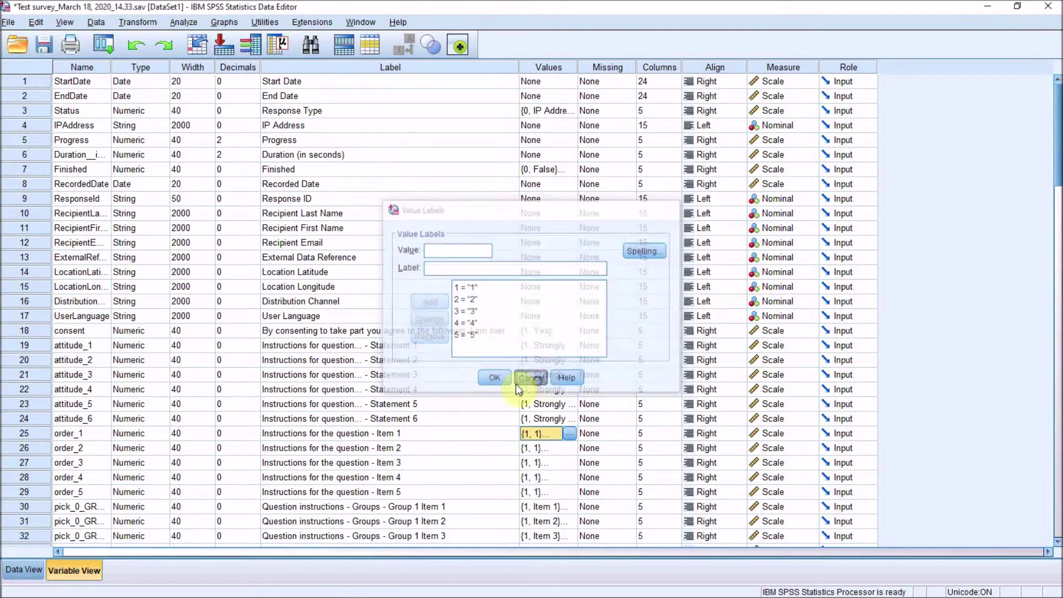
{"action": "scroll", "coordinate": [299, 460], "scroll_direction": "down", "scroll_amount": 1}
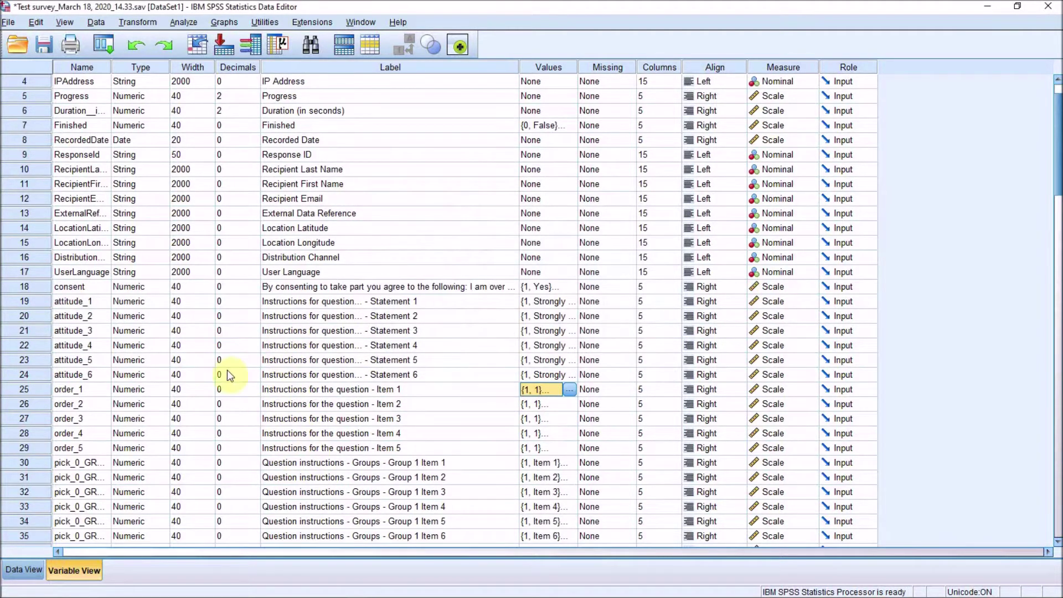
Step: Scroll the variable list and jump from row 30, pick_0_GROUP_1, to its Data View values
{"action": "scroll", "coordinate": [387, 365], "scroll_direction": "down", "scroll_amount": 4}
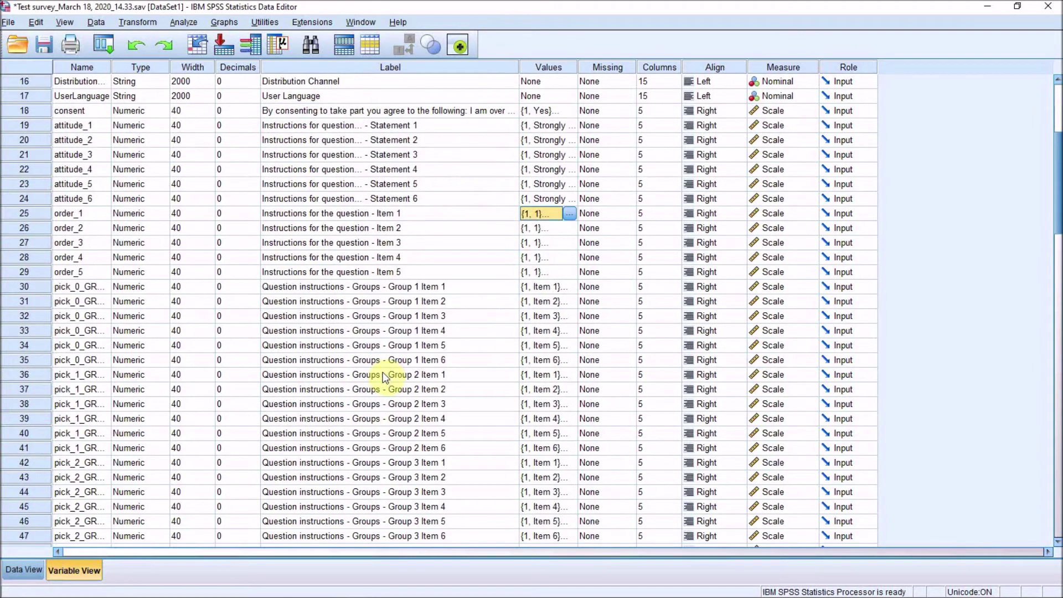
{"action": "scroll", "coordinate": [102, 213], "scroll_direction": "up", "scroll_amount": 4}
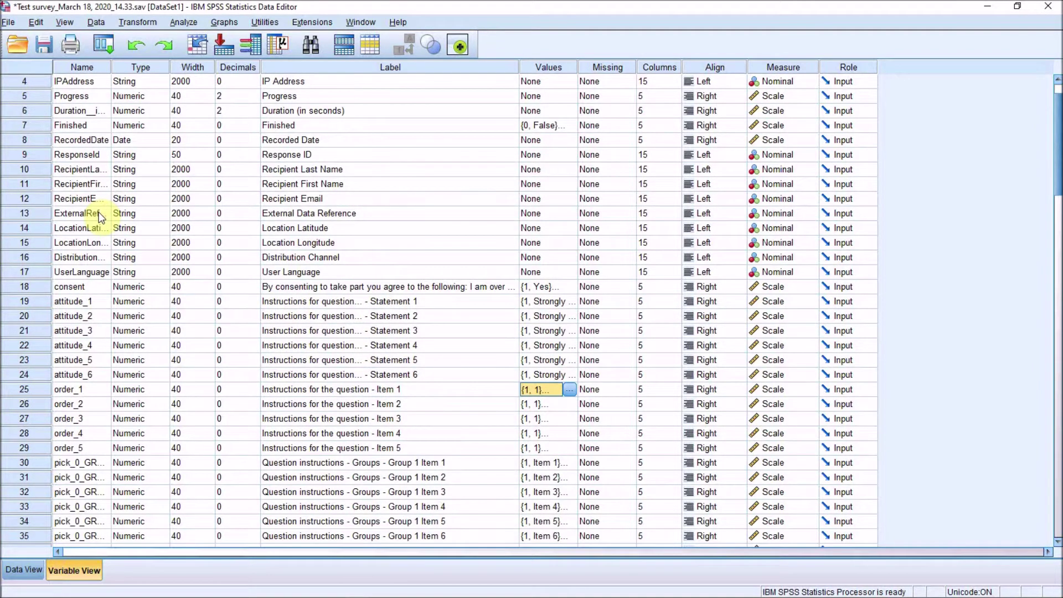
{"action": "scroll", "coordinate": [102, 216], "scroll_direction": "up", "scroll_amount": 1}
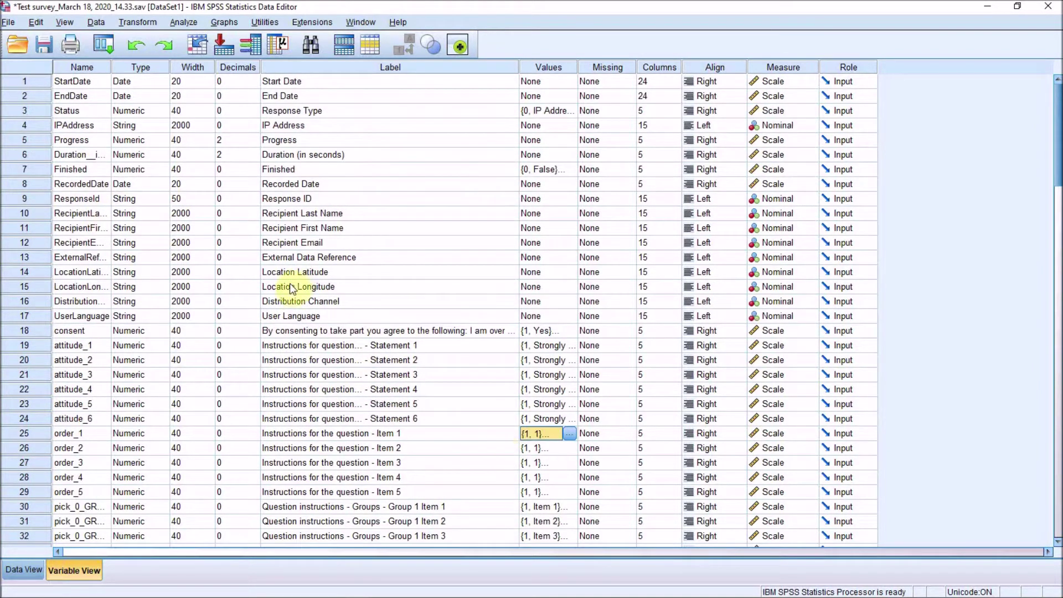
{"action": "scroll", "coordinate": [287, 287], "scroll_direction": "down", "scroll_amount": 5}
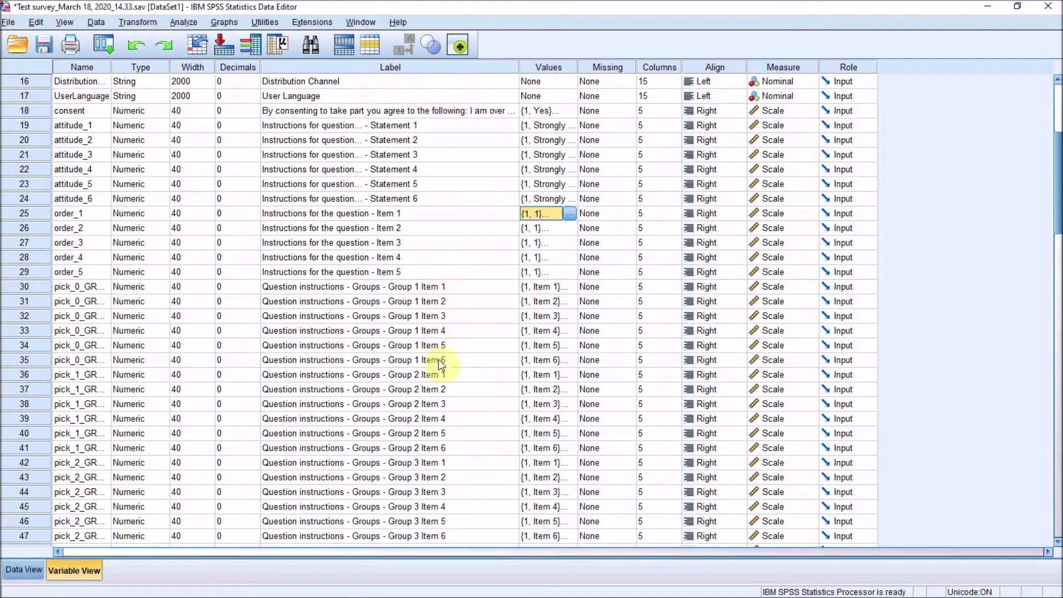
{"action": "scroll", "coordinate": [448, 360], "scroll_direction": "down", "scroll_amount": 2}
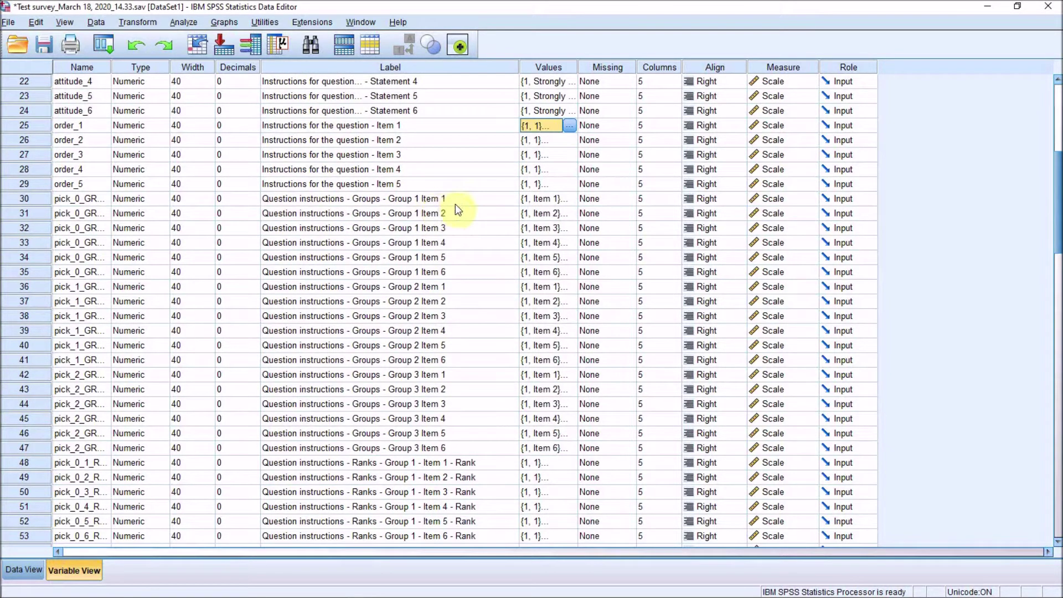
{"action": "double_click", "coordinate": [38, 198]}
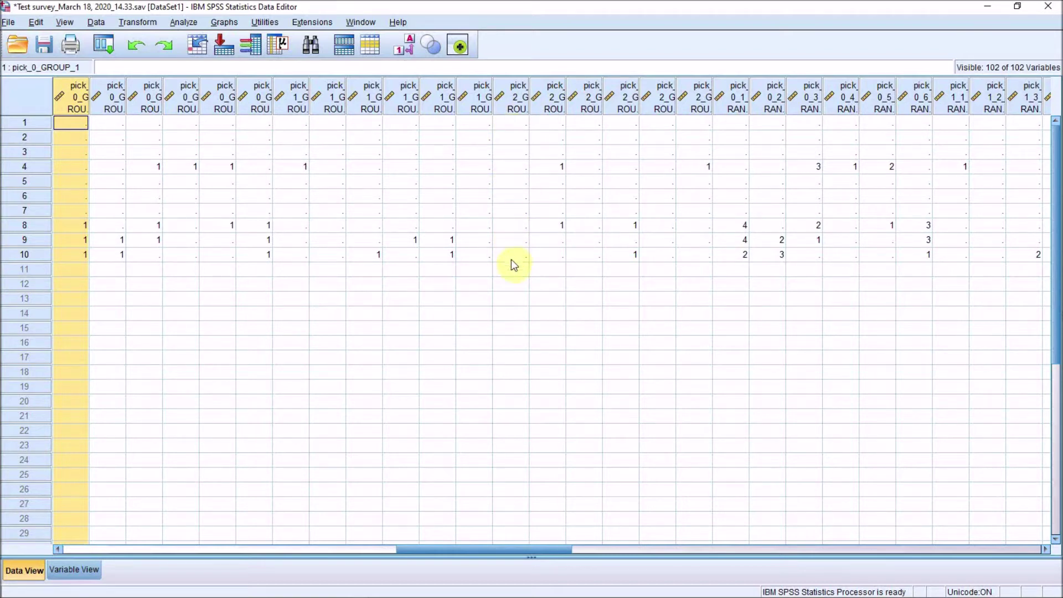
{"action": "left_click", "coordinate": [520, 110]}
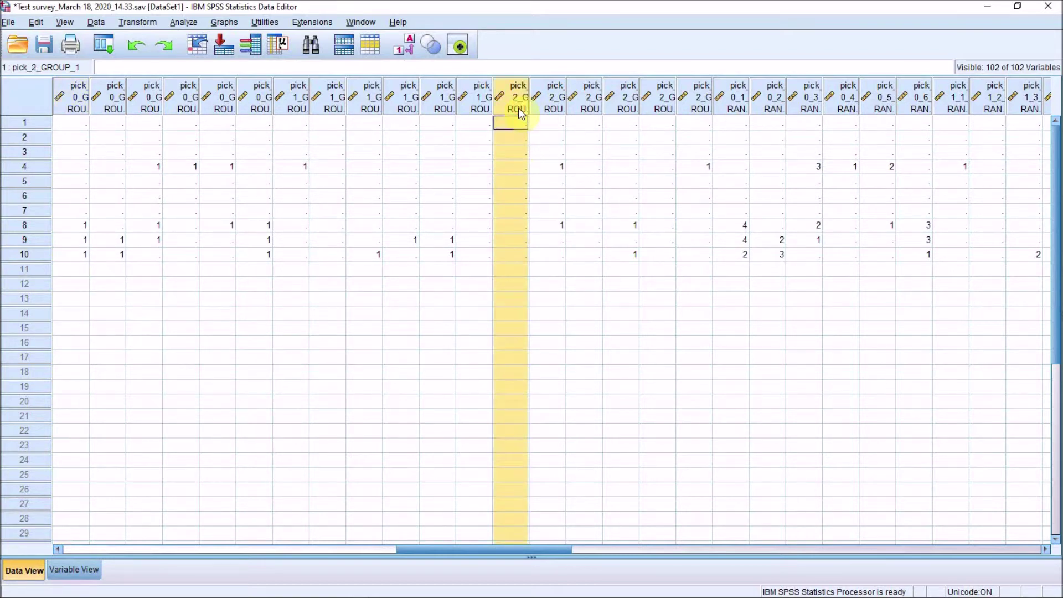
{"action": "double_click", "coordinate": [519, 109]}
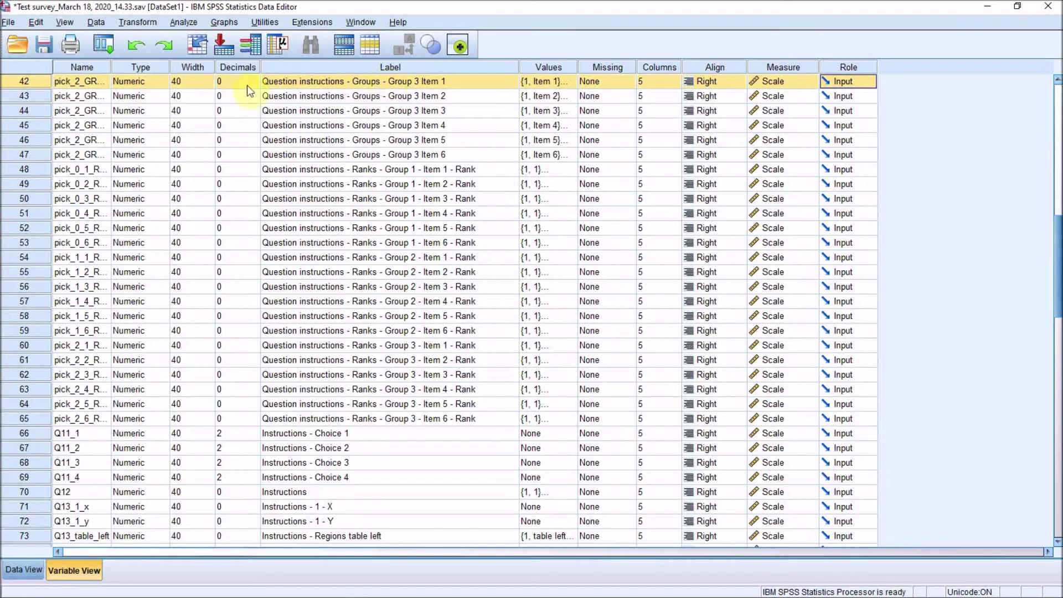
{"action": "left_click", "coordinate": [27, 571]}
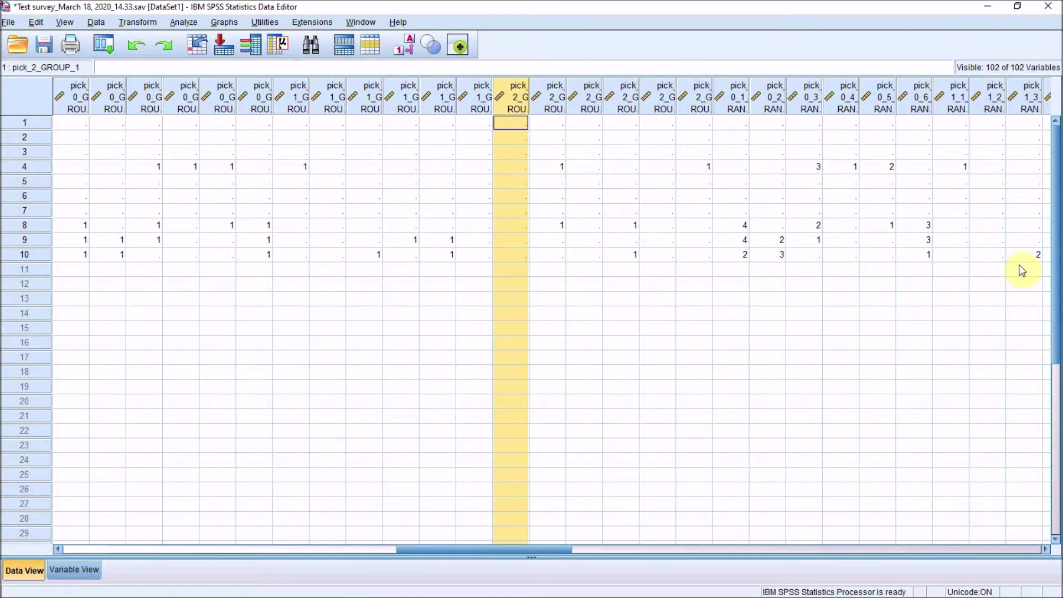
{"action": "left_click", "coordinate": [76, 571]}
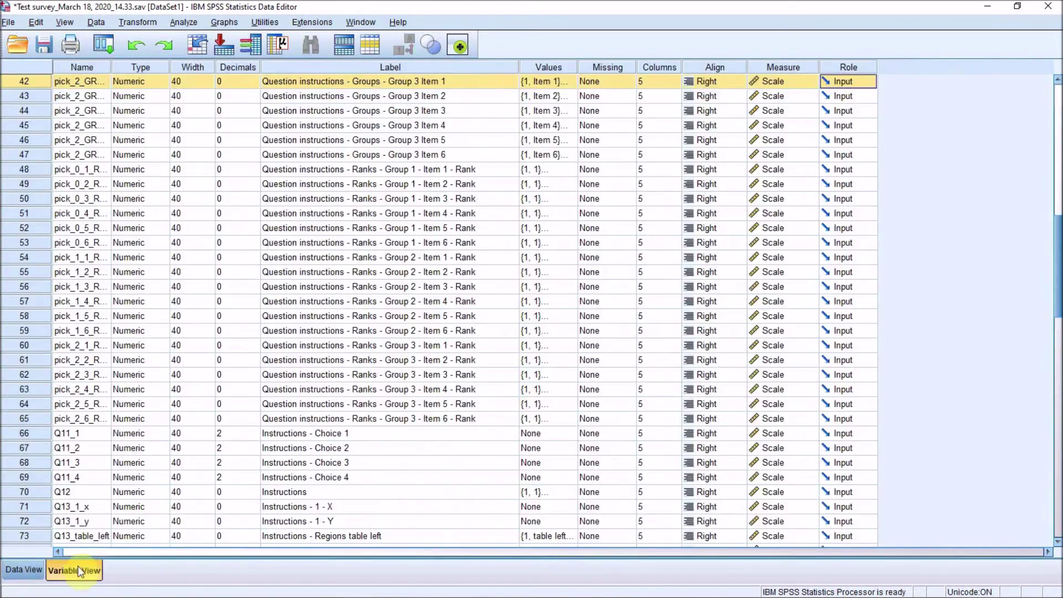
{"action": "scroll", "coordinate": [314, 361], "scroll_direction": "down", "scroll_amount": 7}
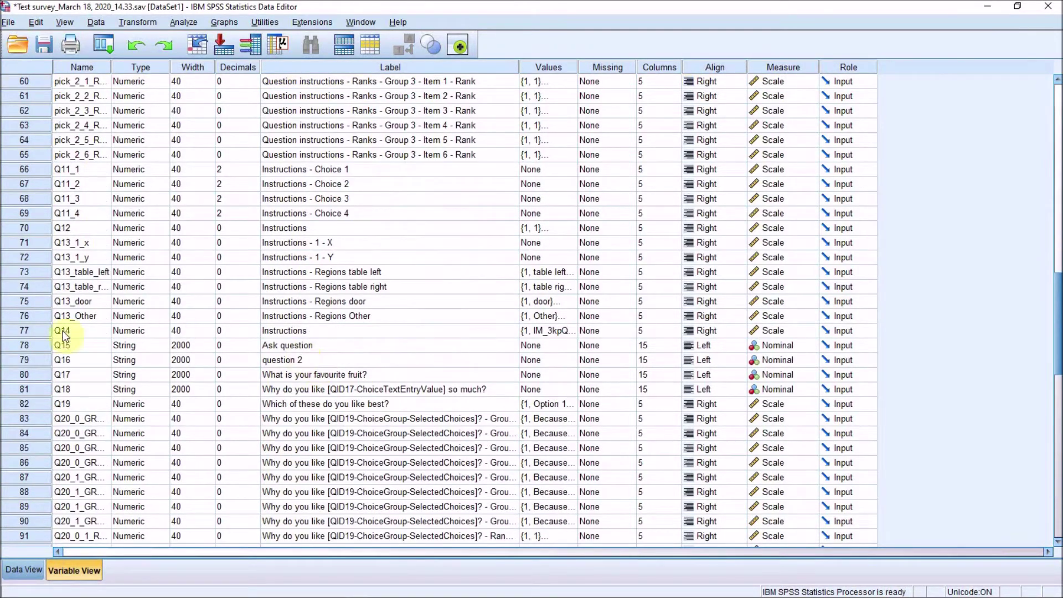
{"action": "left_click", "coordinate": [28, 568]}
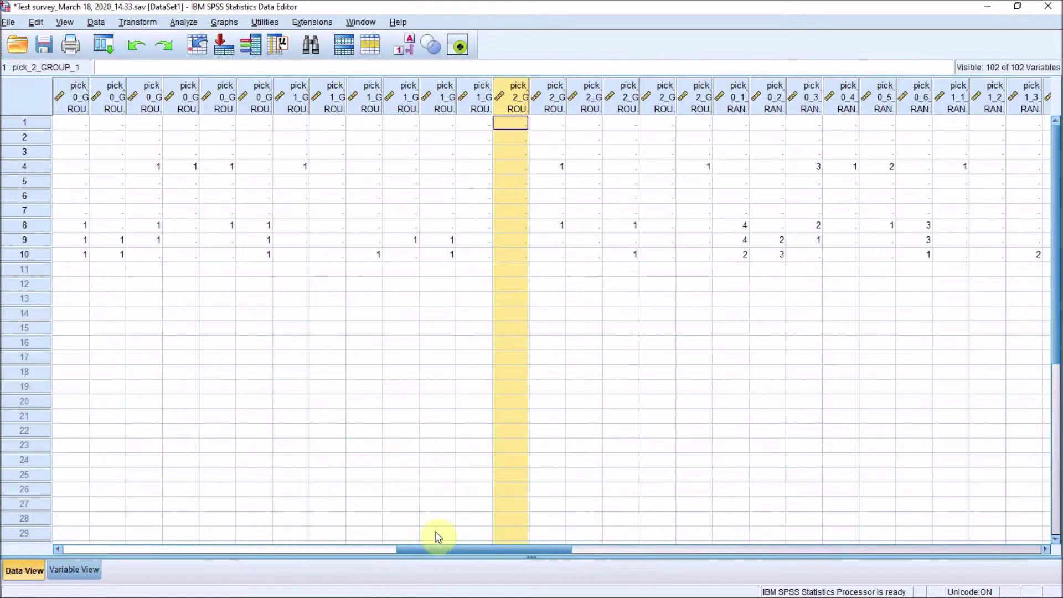
{"action": "left_click_drag", "start_coordinate": [439, 548], "coordinate": [599, 548]}
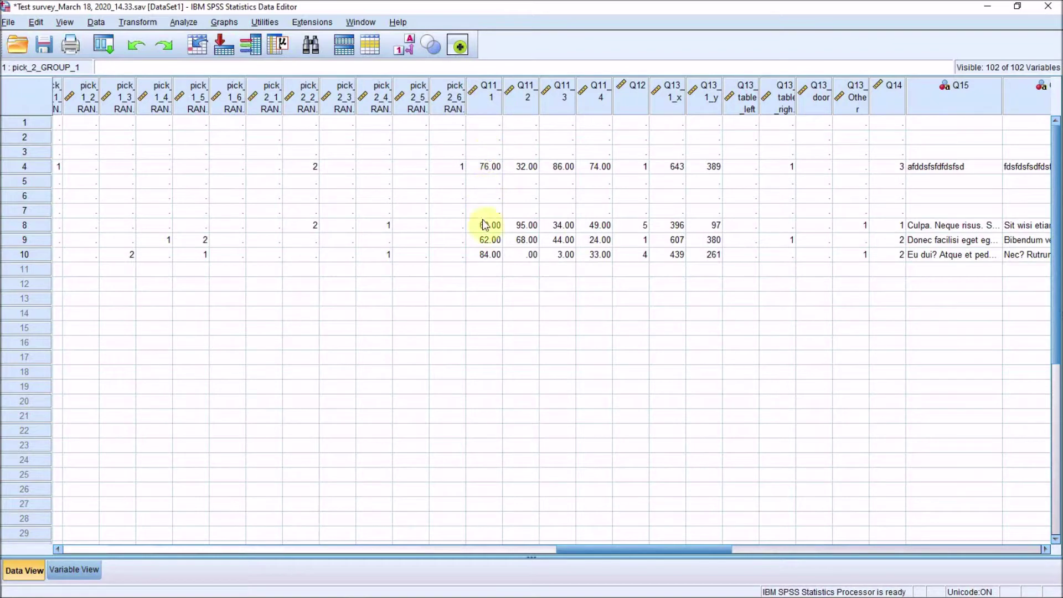
{"action": "left_click_drag", "start_coordinate": [649, 554], "coordinate": [740, 549]}
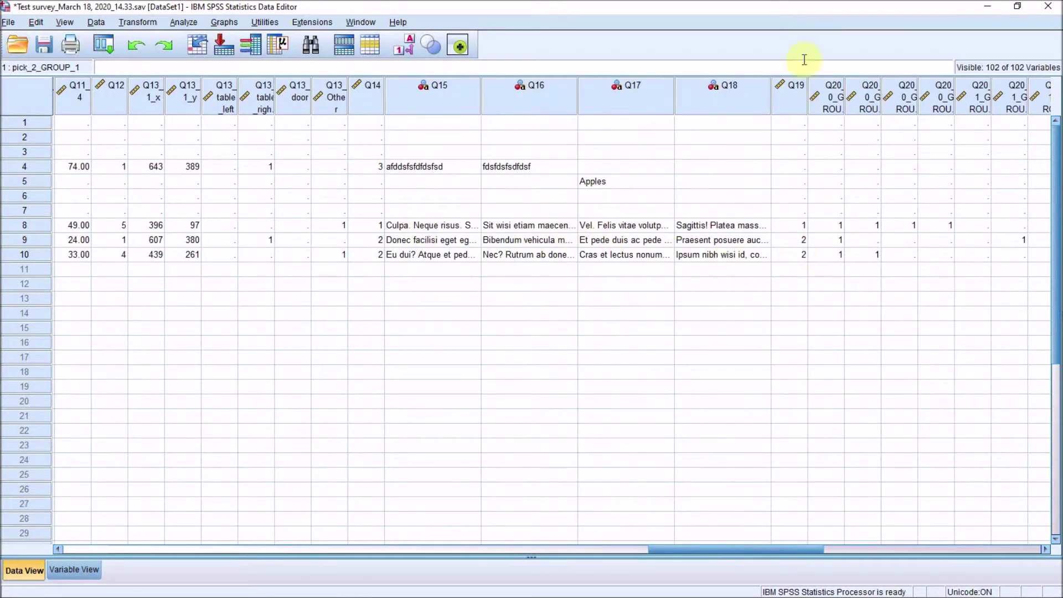
{"action": "left_click_drag", "start_coordinate": [776, 549], "coordinate": [879, 551]}
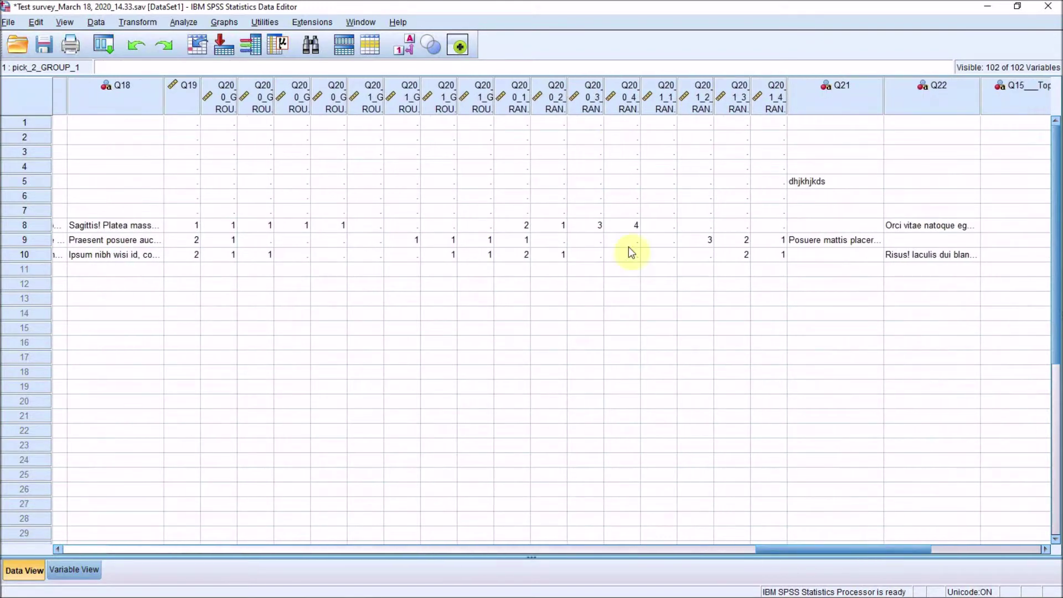
{"action": "left_click_drag", "start_coordinate": [287, 551], "coordinate": [261, 553]}
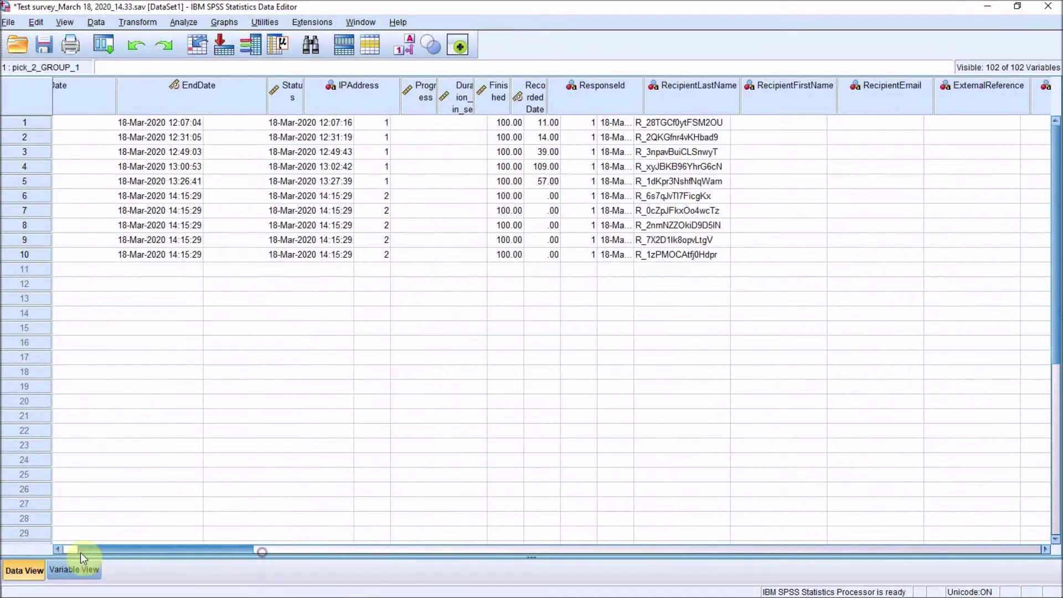
{"action": "left_click_drag", "start_coordinate": [80, 552], "coordinate": [14, 552]}
{"action": "mouse_move", "coordinate": [439, 594]}
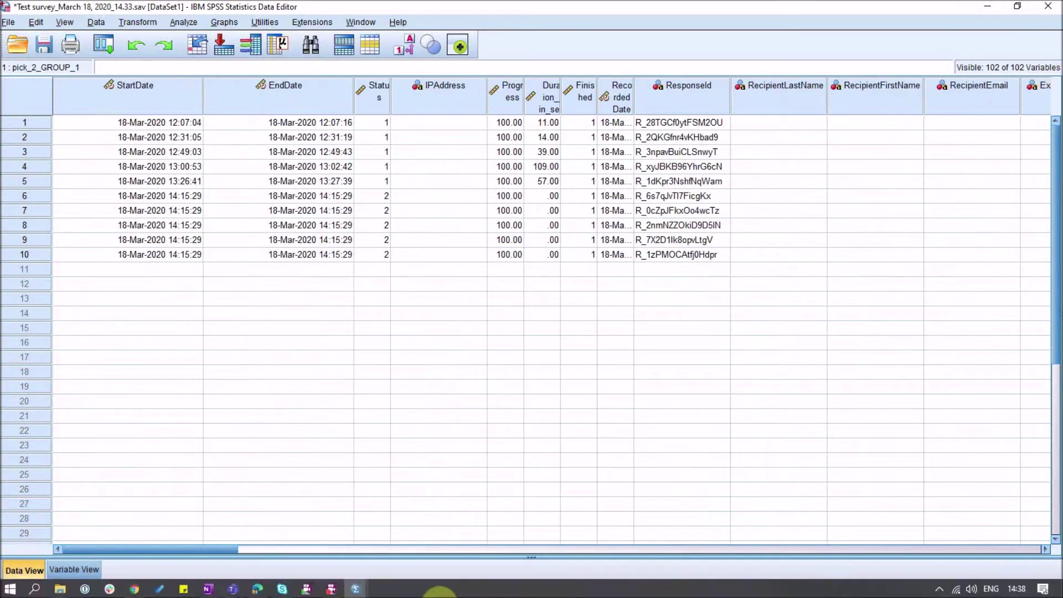
Step: Open the Test survey's Reports Results, showing the consent question's 5 Yes / 3 No chart
{"action": "left_click", "coordinate": [258, 590]}
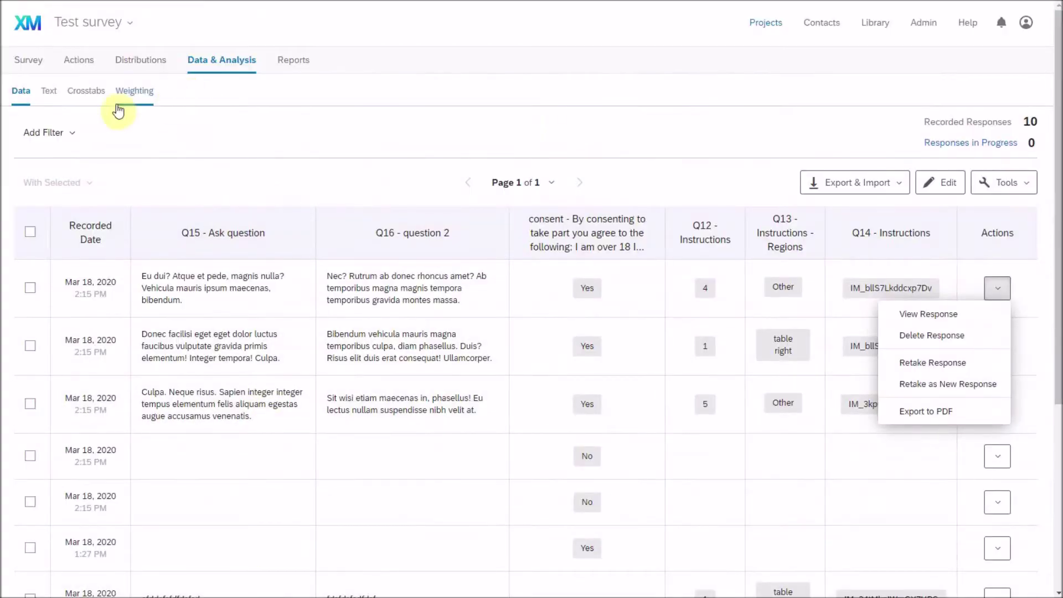
{"action": "left_click", "coordinate": [1007, 190]}
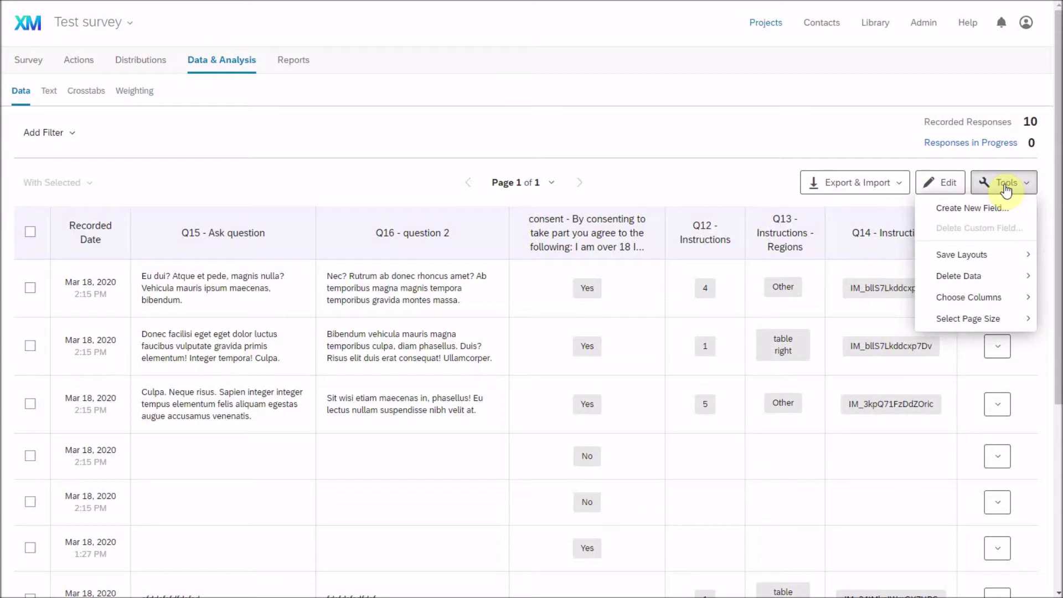
{"action": "left_click", "coordinate": [835, 152]}
{"action": "left_click", "coordinate": [292, 59]}
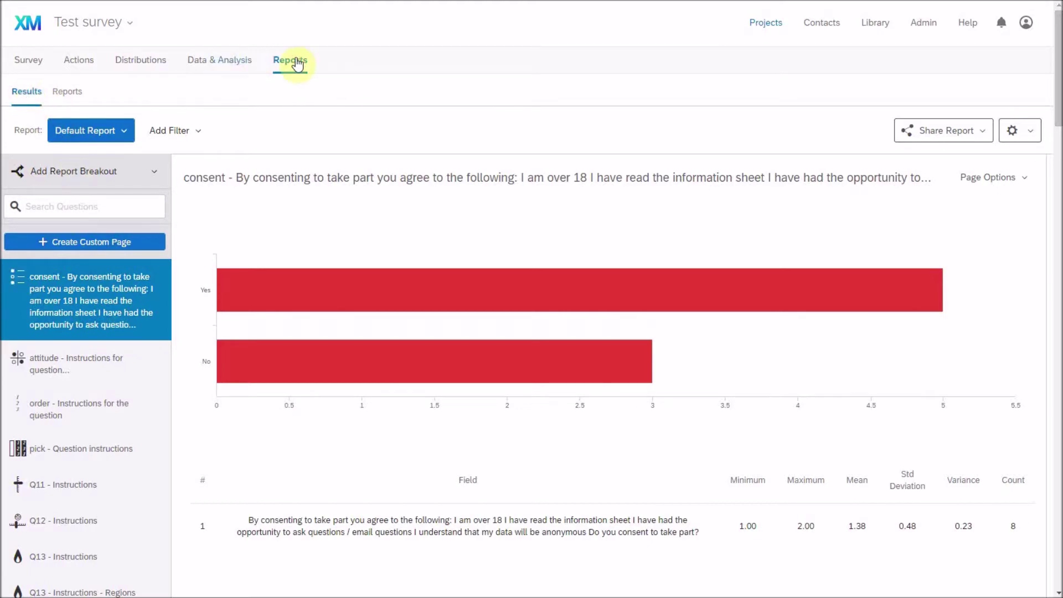
Step: Jump from the 'pick' question's report to Q17 'What is your favourite fruit?' results
{"action": "scroll", "coordinate": [95, 349], "scroll_direction": "down", "scroll_amount": 5}
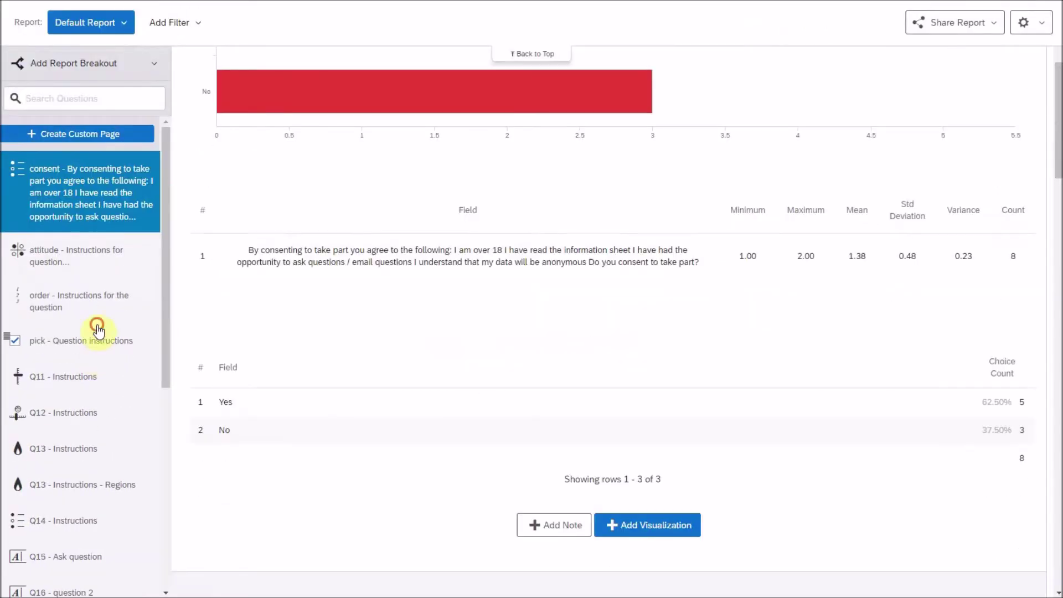
{"action": "left_click", "coordinate": [97, 331]}
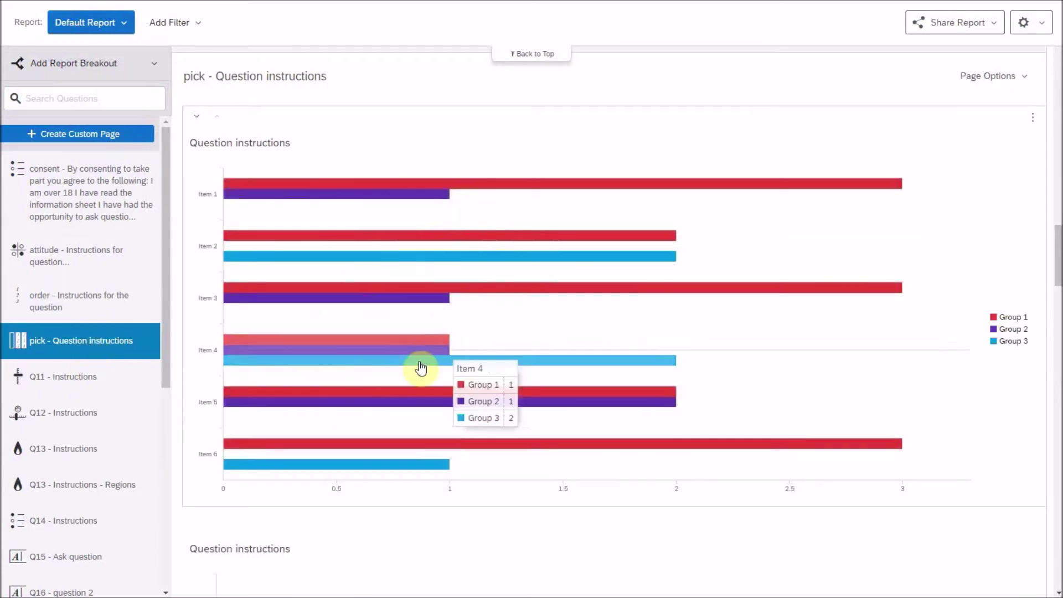
{"action": "scroll", "coordinate": [420, 412], "scroll_direction": "down", "scroll_amount": 3}
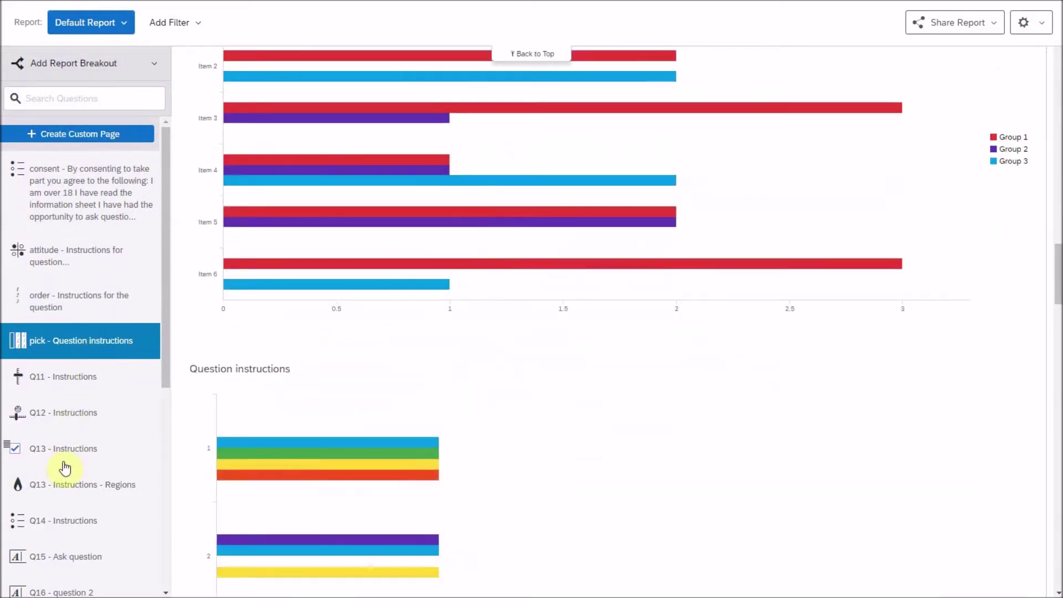
{"action": "scroll", "coordinate": [65, 469], "scroll_direction": "down", "scroll_amount": 3}
{"action": "left_click", "coordinate": [67, 483]}
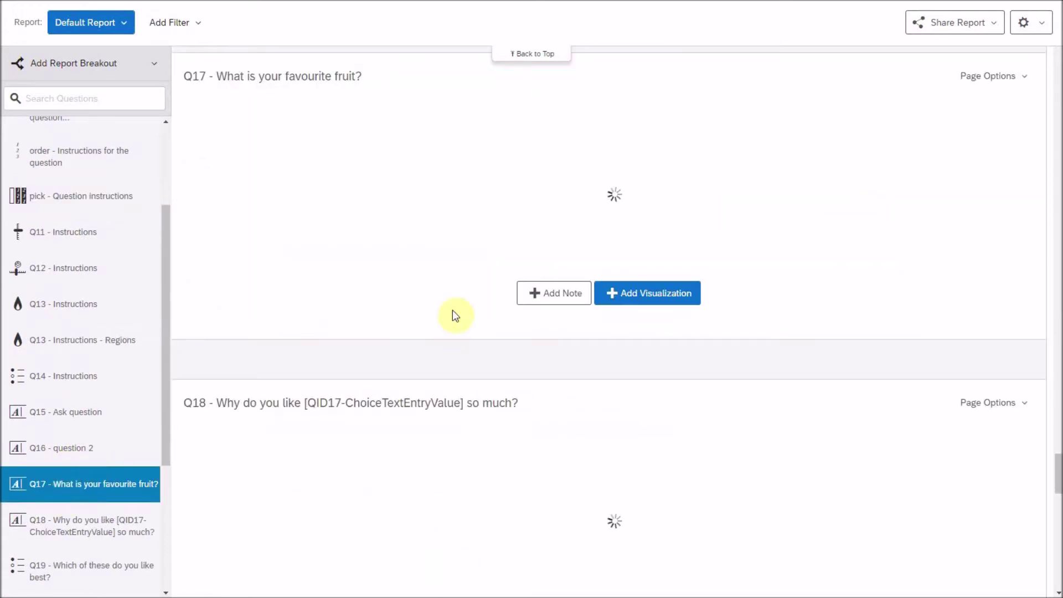
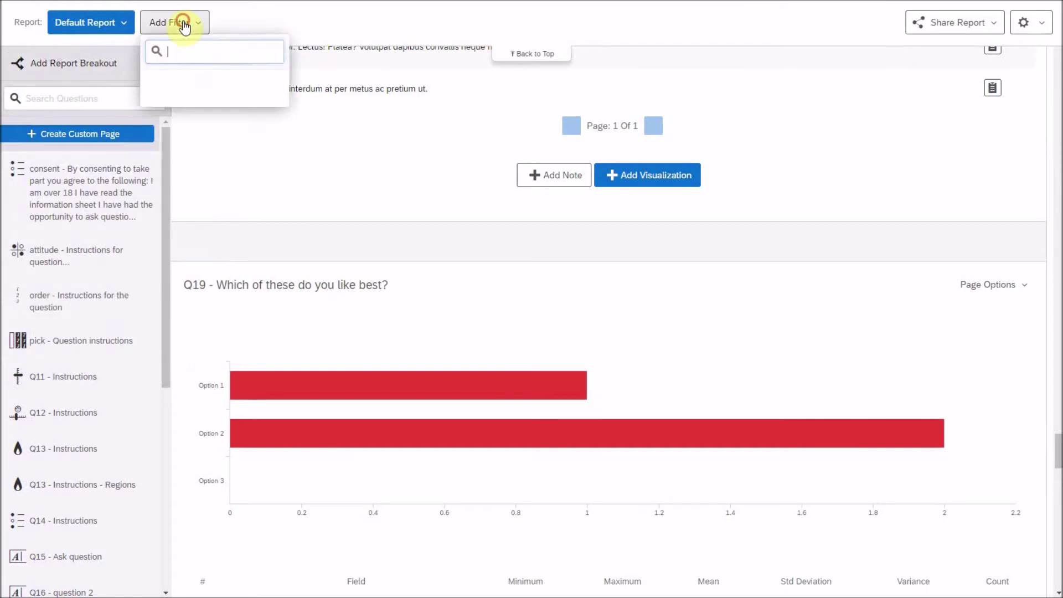
{"action": "mouse_move", "coordinate": [211, 83]}
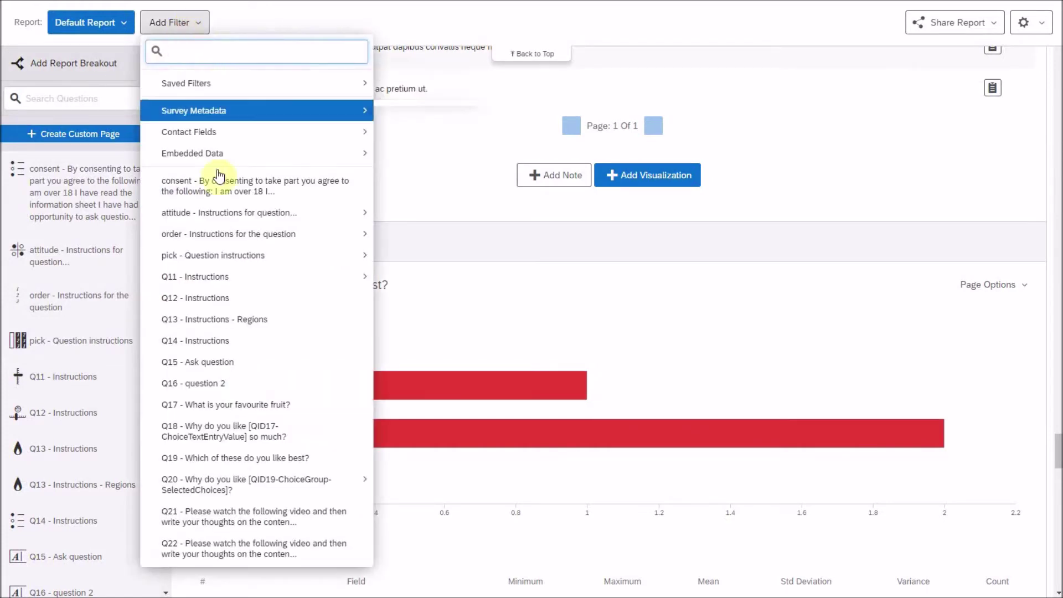
{"action": "mouse_move", "coordinate": [234, 233]}
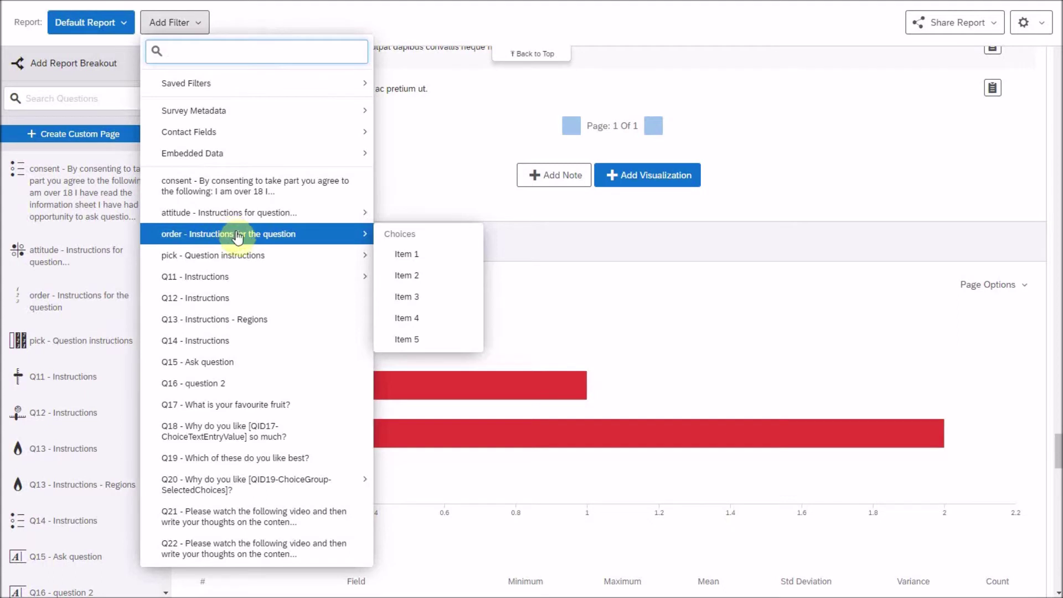
{"action": "mouse_move", "coordinate": [242, 263]}
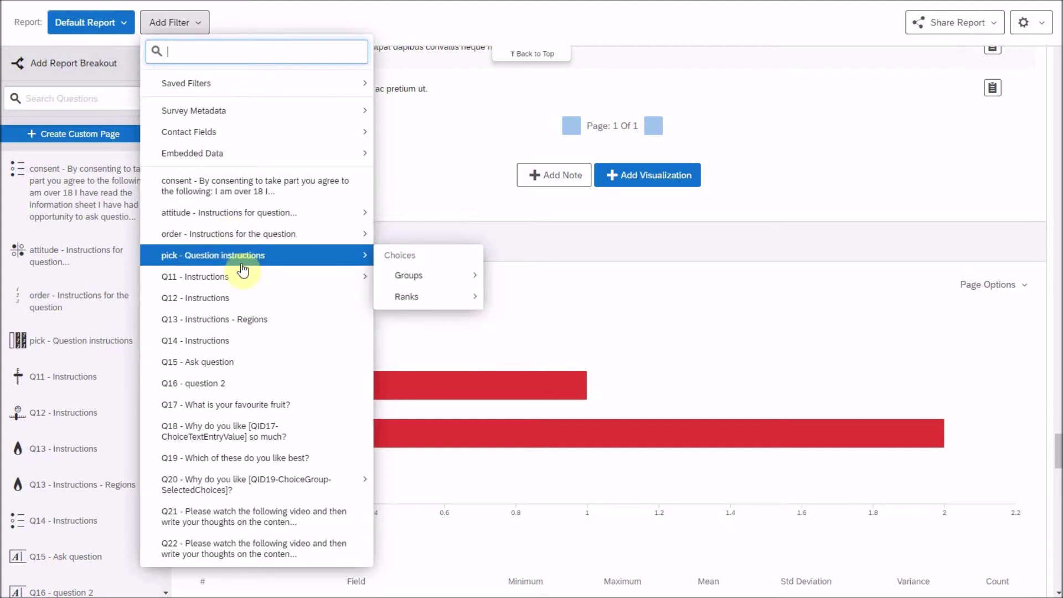
Step: From the Default Report dropdown, create a report named 'Open' and make it active
{"action": "left_click", "coordinate": [90, 23]}
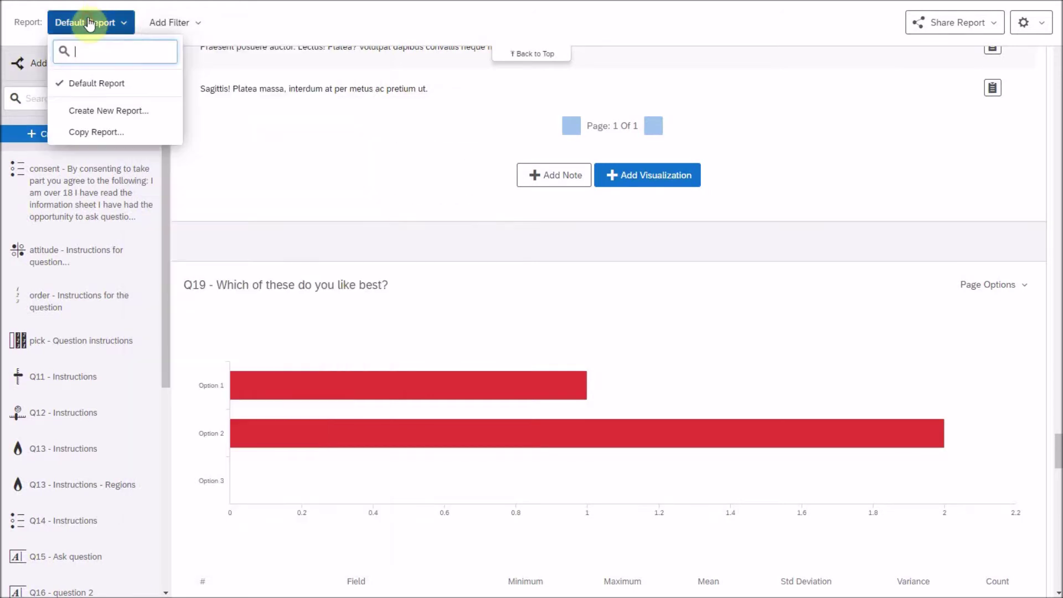
{"action": "left_click", "coordinate": [111, 114]}
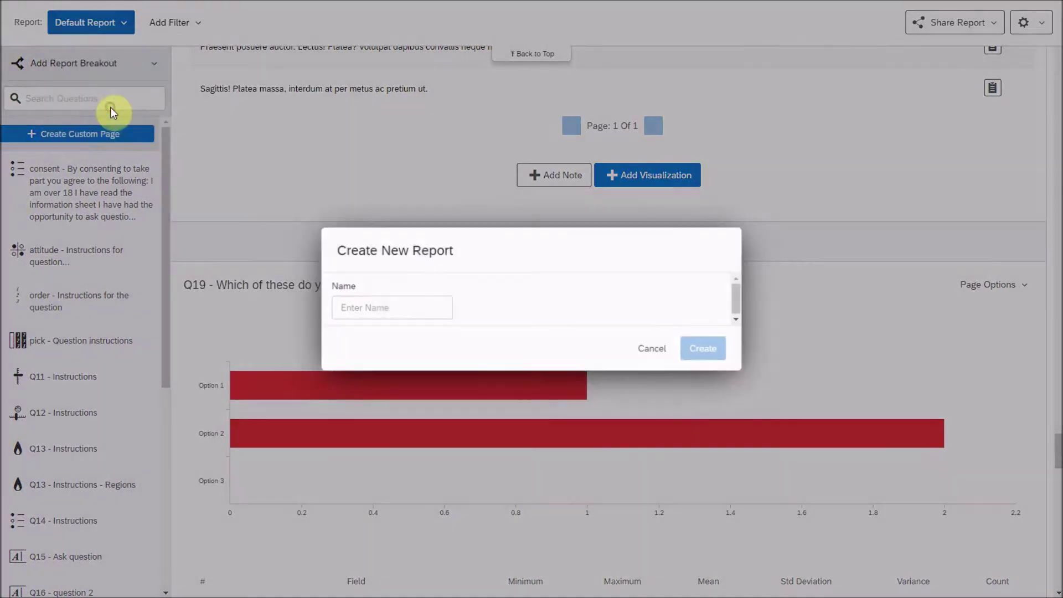
{"action": "left_click", "coordinate": [418, 308]}
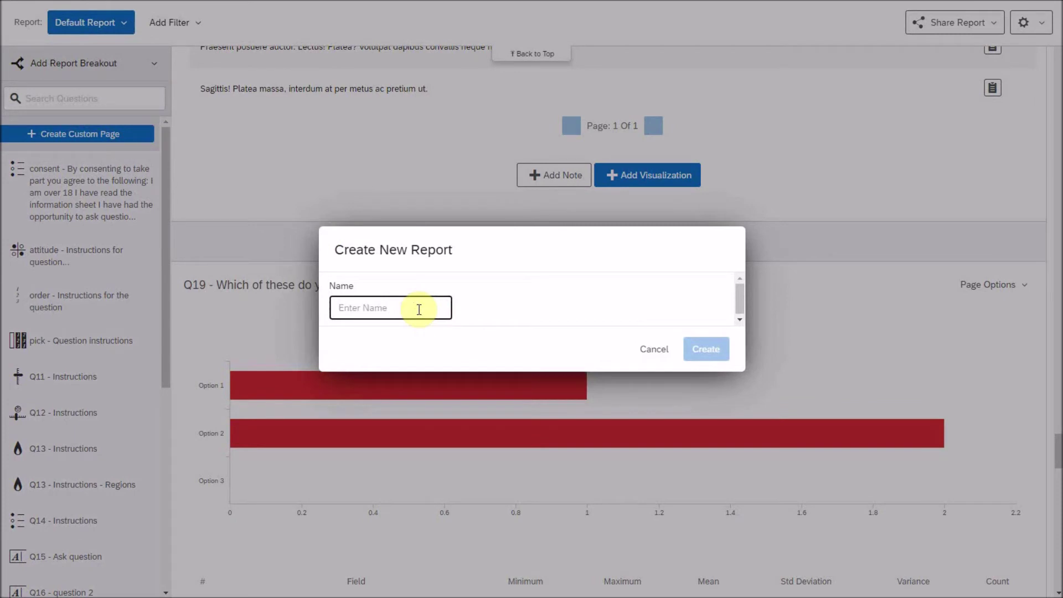
{"action": "type", "text": "Open"}
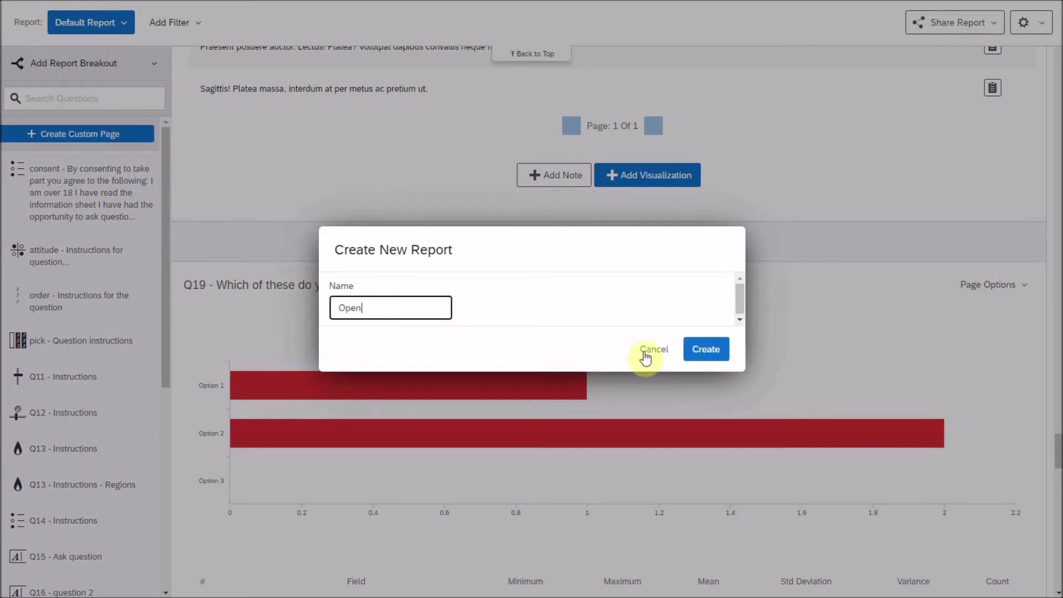
{"action": "left_click", "coordinate": [699, 351]}
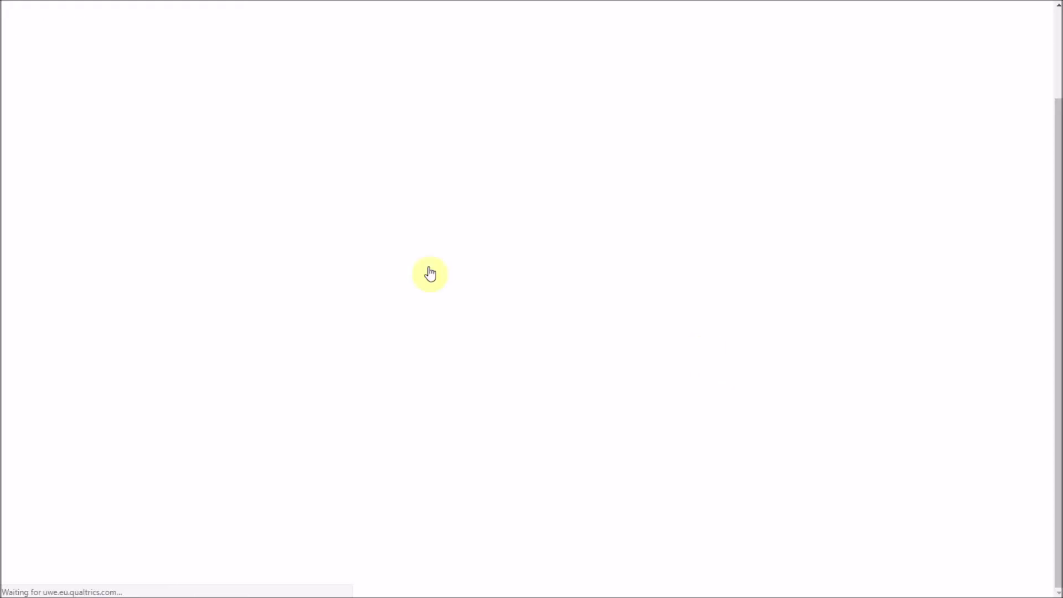
{"action": "left_click", "coordinate": [87, 132]}
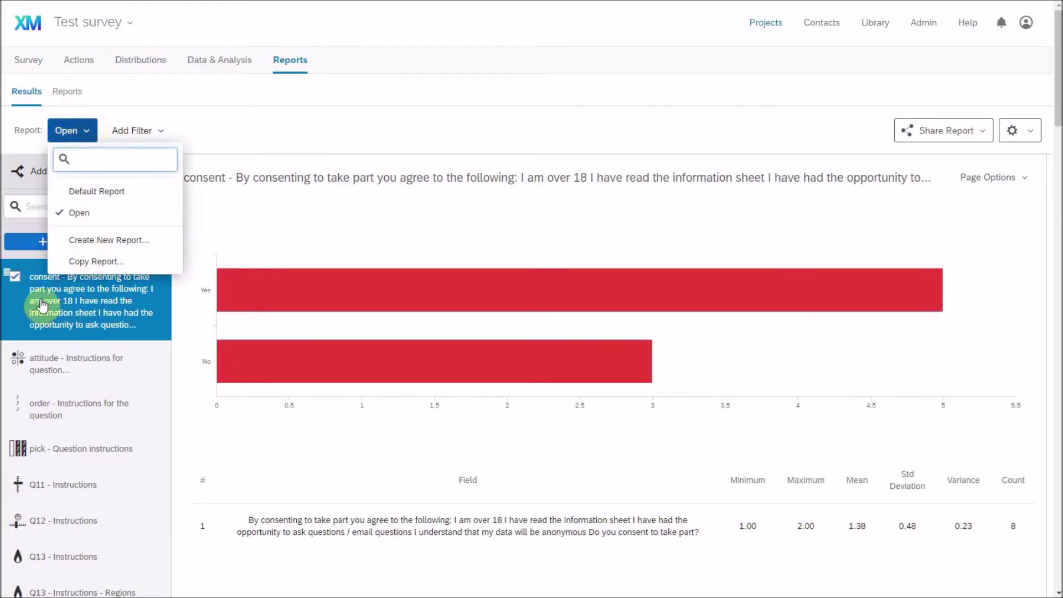
Step: Exclude the consent, attitude, order, pick, Q11, Q12, Q13 and Q13 - Regions pages from the report
{"action": "left_click", "coordinate": [16, 281]}
{"action": "left_click", "coordinate": [16, 358]}
{"action": "left_click", "coordinate": [17, 406]}
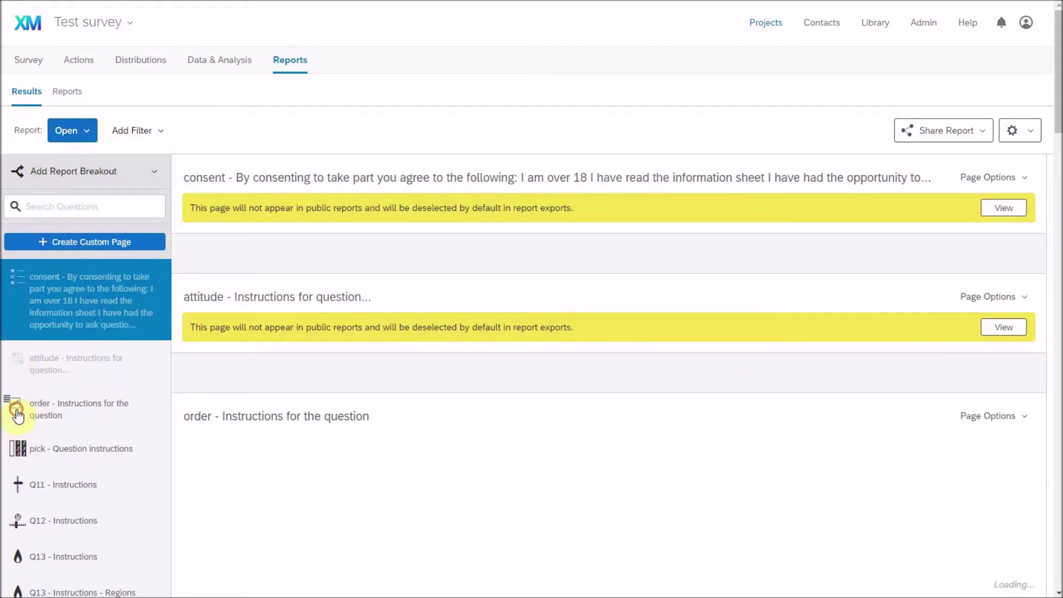
{"action": "left_click", "coordinate": [17, 445]}
{"action": "left_click", "coordinate": [17, 484]}
{"action": "scroll", "coordinate": [84, 422], "scroll_direction": "down", "scroll_amount": 2}
{"action": "left_click", "coordinate": [15, 413]}
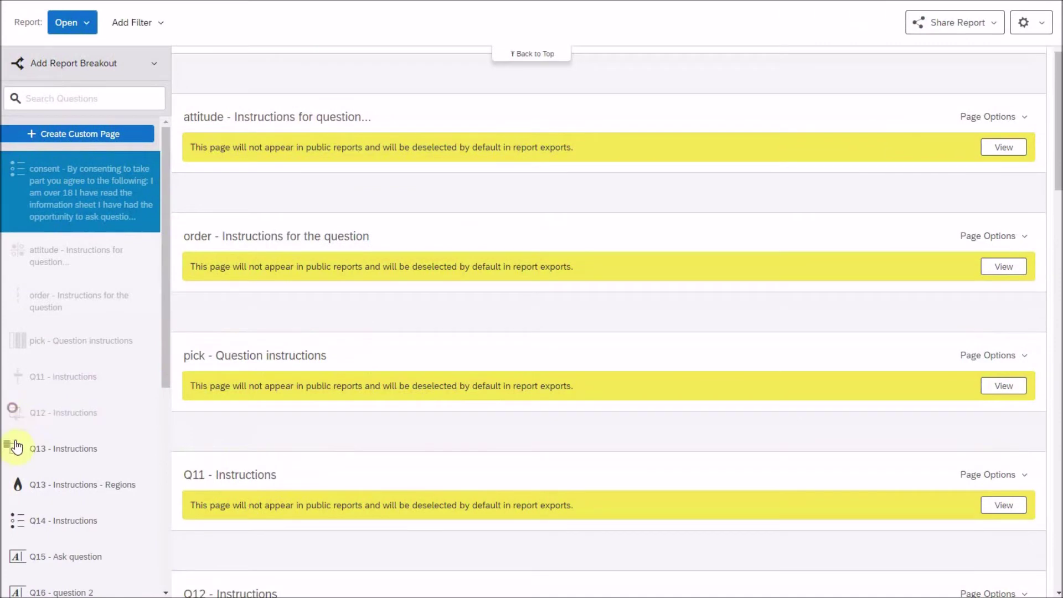
{"action": "left_click", "coordinate": [15, 448]}
{"action": "left_click", "coordinate": [15, 484]}
Step: Also exclude the Q14, Q20, Q21, Q22, Q15 - Topics and Q15 - Parent Topics pages
{"action": "scroll", "coordinate": [22, 465], "scroll_direction": "down", "scroll_amount": 3}
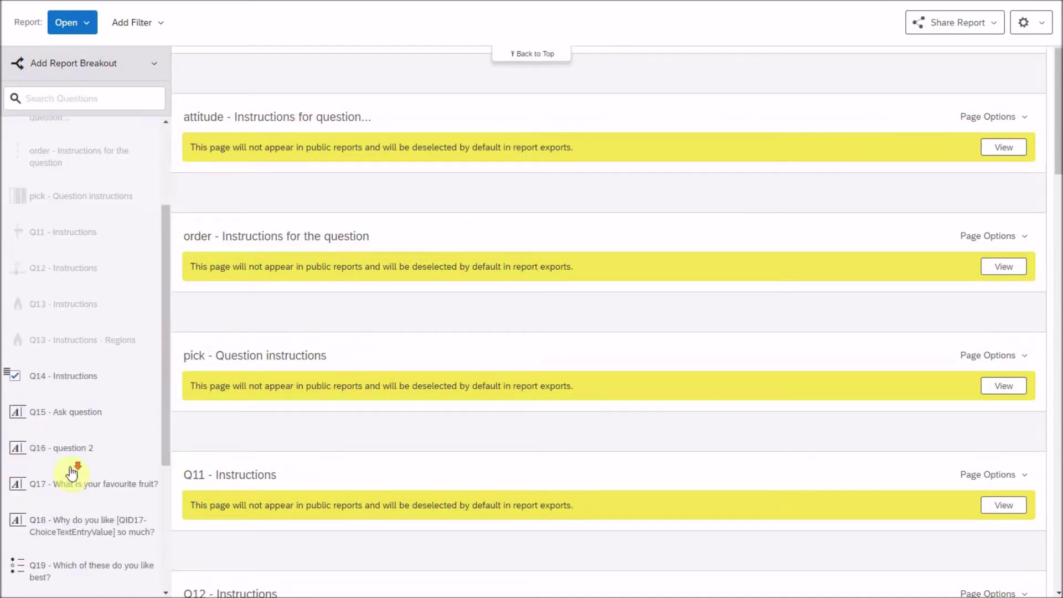
{"action": "left_click", "coordinate": [20, 379]}
{"action": "scroll", "coordinate": [22, 532], "scroll_direction": "down", "scroll_amount": 3}
{"action": "left_click", "coordinate": [16, 469]}
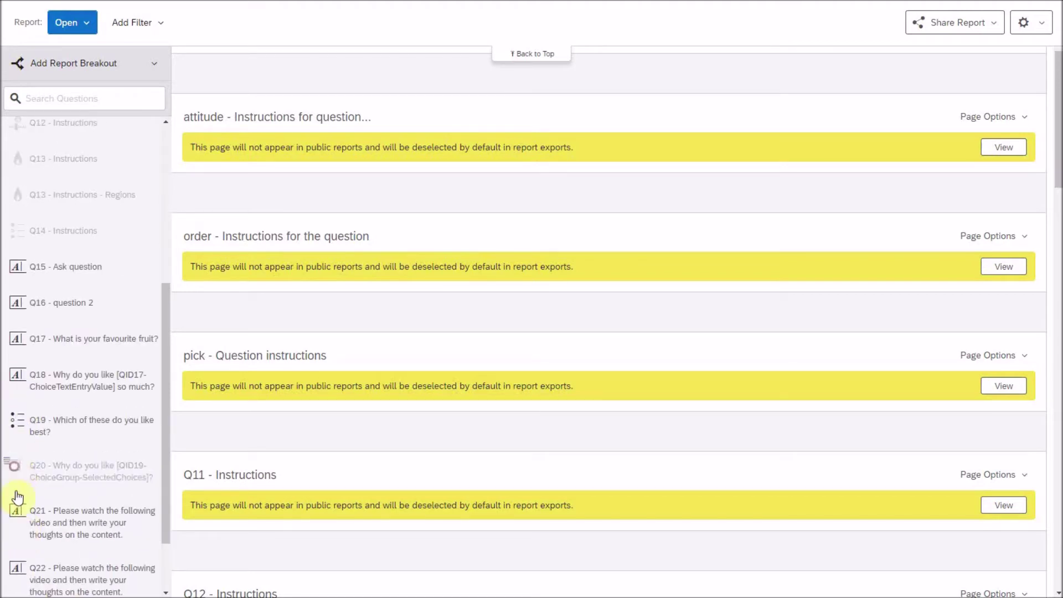
{"action": "left_click", "coordinate": [17, 510]}
{"action": "left_click", "coordinate": [17, 567]}
{"action": "scroll", "coordinate": [40, 548], "scroll_direction": "down", "scroll_amount": 2}
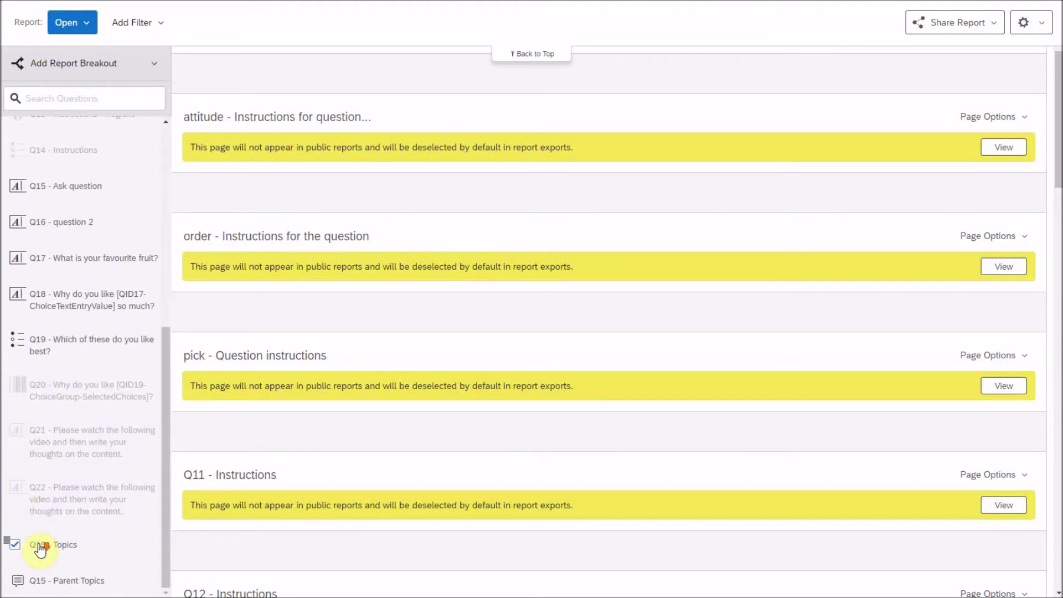
{"action": "left_click", "coordinate": [16, 546]}
{"action": "left_click", "coordinate": [17, 580]}
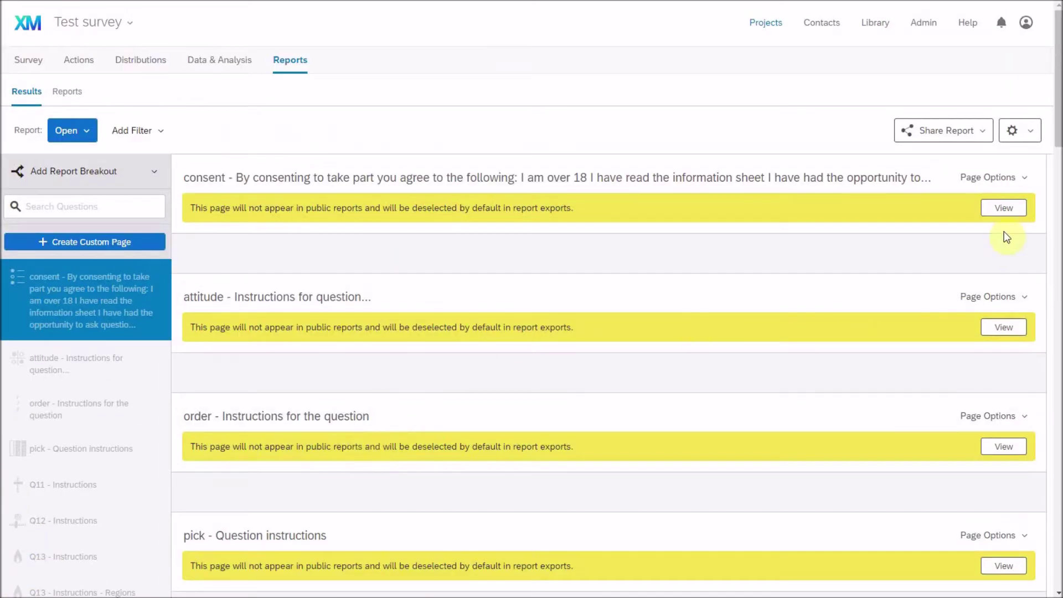
Step: Scroll through the Open report to review the remaining Q15–Q19 pages
{"action": "scroll", "coordinate": [685, 224], "scroll_direction": "down", "scroll_amount": 20}
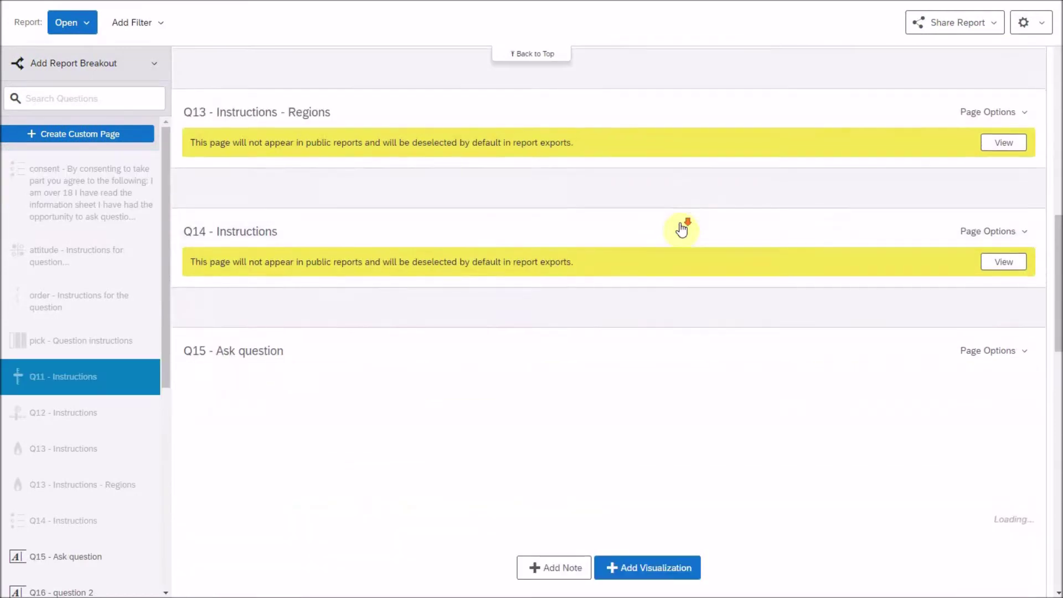
{"action": "scroll", "coordinate": [344, 297], "scroll_direction": "down", "scroll_amount": 10}
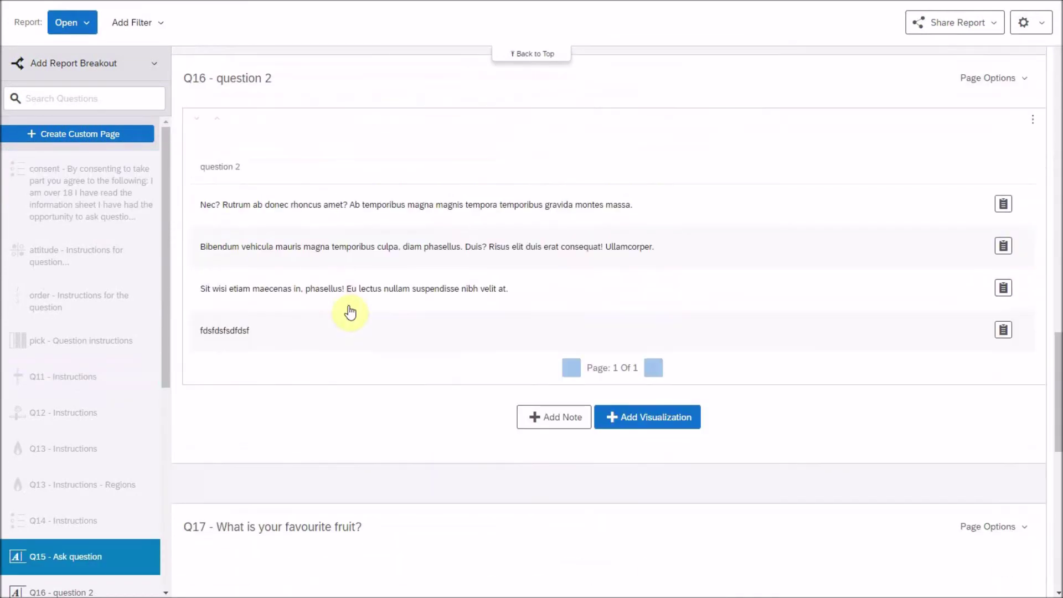
{"action": "scroll", "coordinate": [350, 313], "scroll_direction": "down", "scroll_amount": 8}
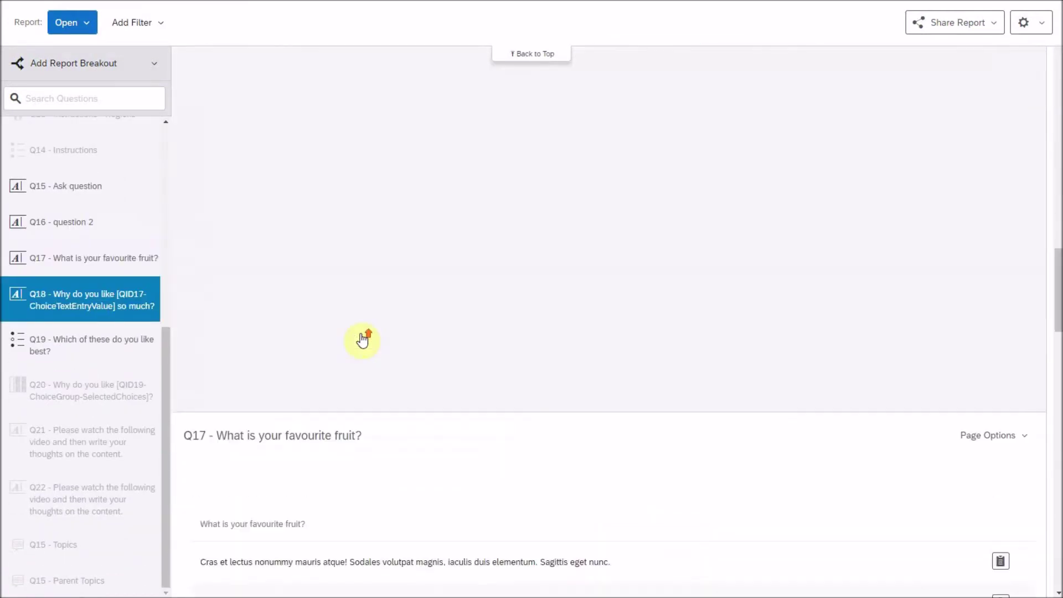
{"action": "scroll", "coordinate": [362, 341], "scroll_direction": "up", "scroll_amount": 15}
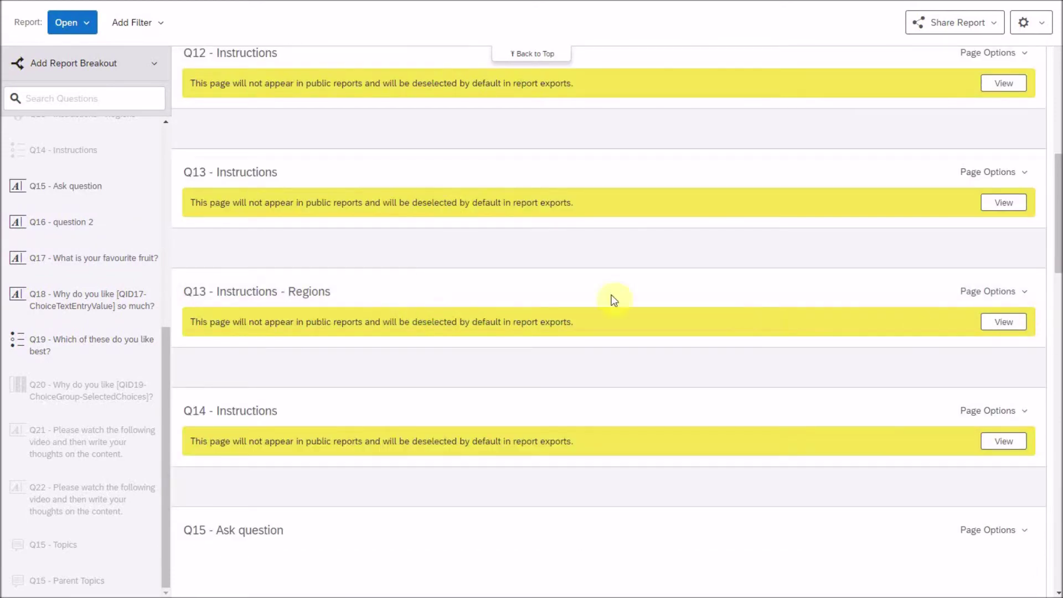
{"action": "scroll", "coordinate": [148, 268], "scroll_direction": "up", "scroll_amount": 5}
{"action": "scroll", "coordinate": [311, 277], "scroll_direction": "up", "scroll_amount": 10}
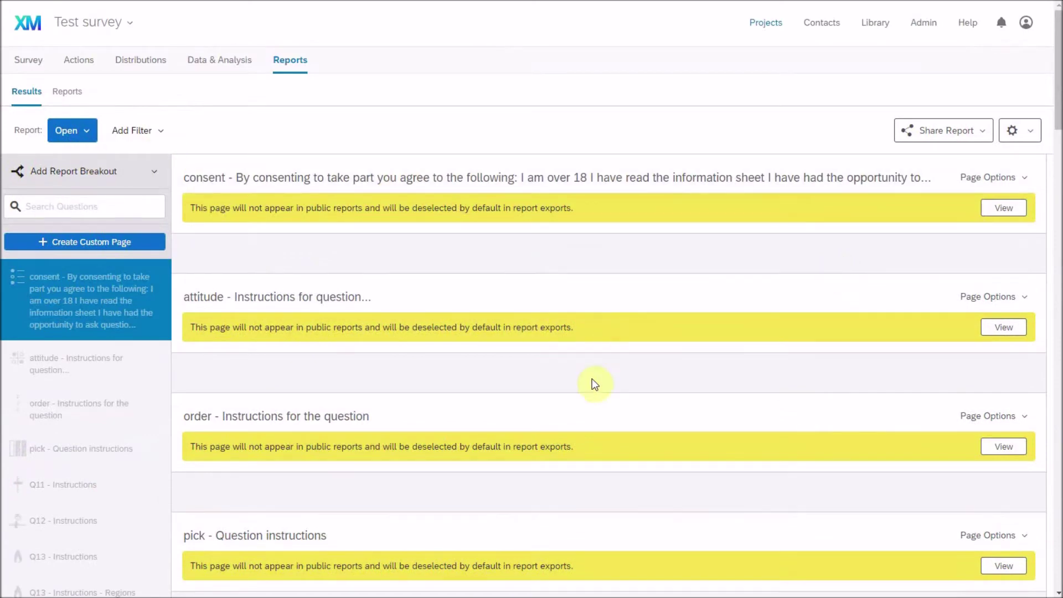
Step: Export the Open report's five pages as a PDF document
{"action": "left_click_drag", "start_coordinate": [534, 314], "coordinate": [912, 238]}
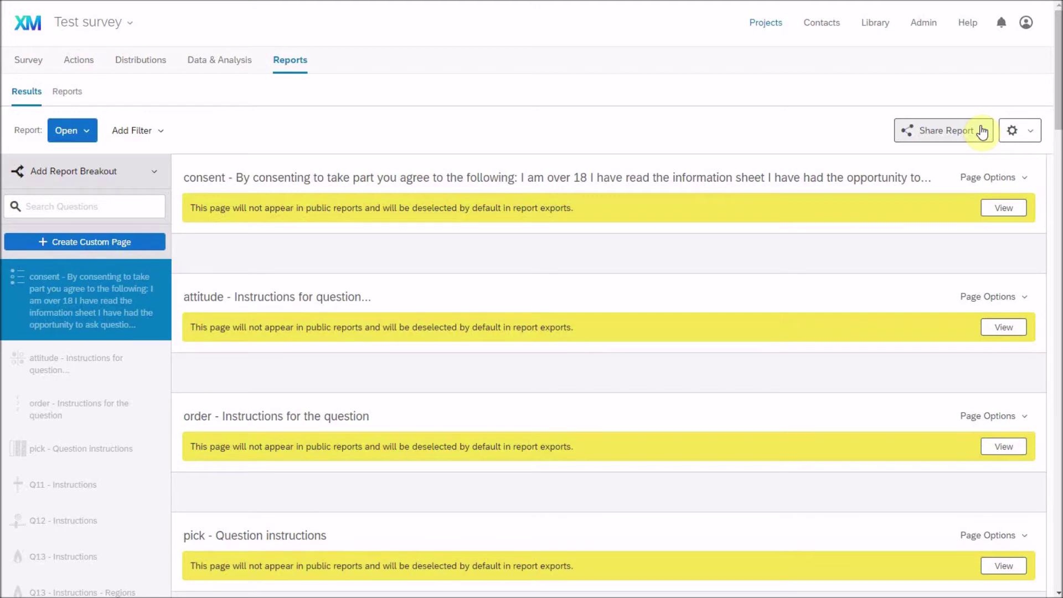
{"action": "left_click", "coordinate": [982, 132]}
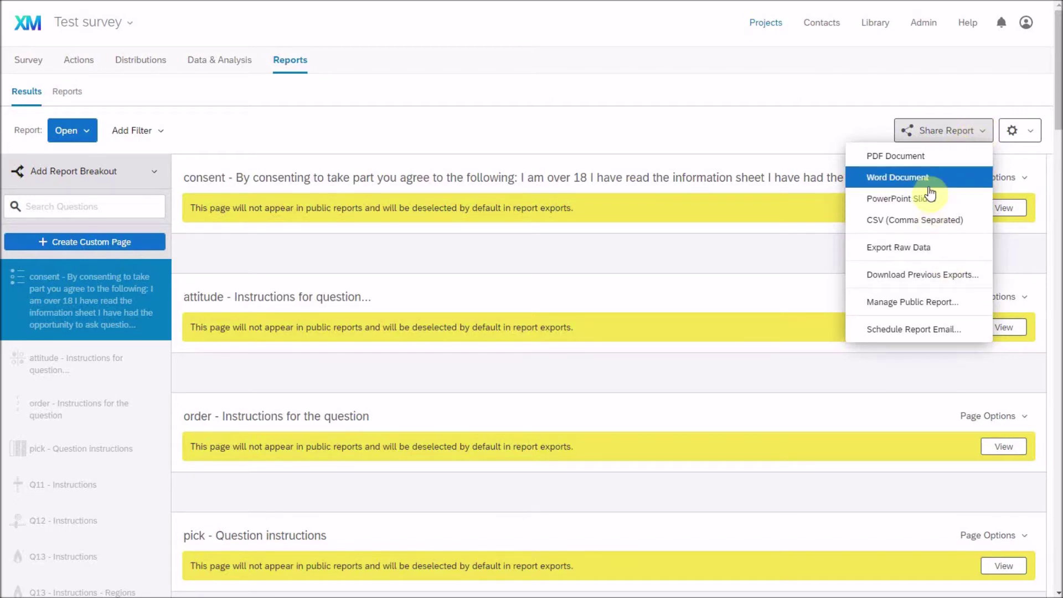
{"action": "left_click", "coordinate": [927, 166]}
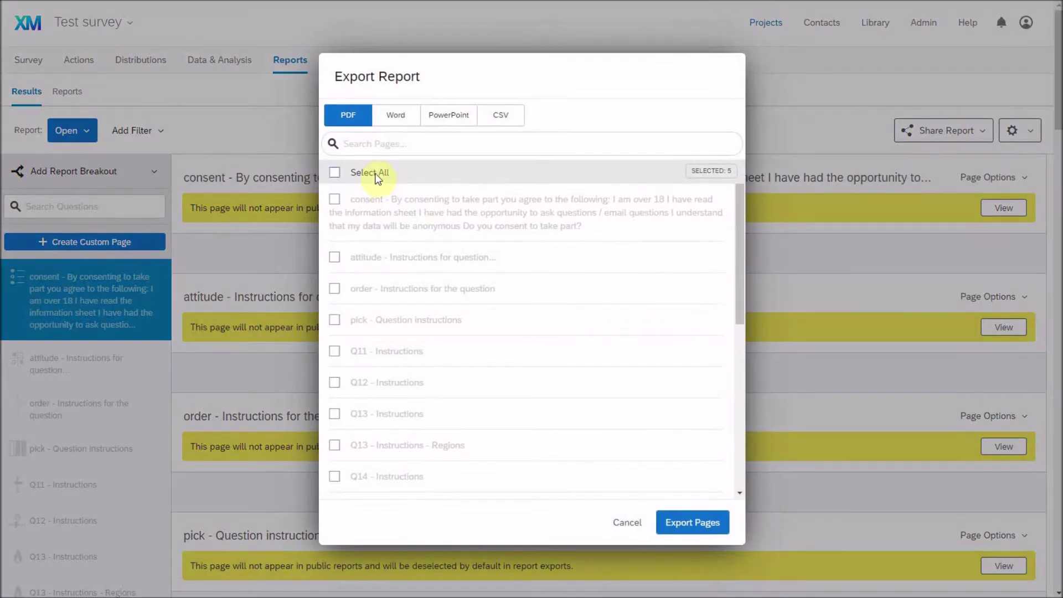
{"action": "scroll", "coordinate": [443, 249], "scroll_direction": "down", "scroll_amount": 10}
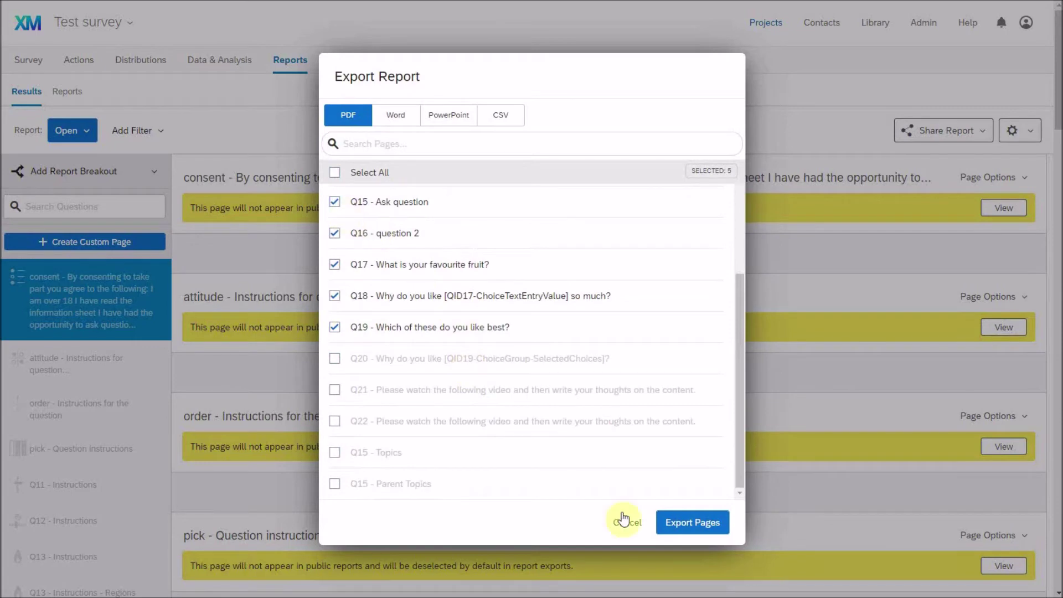
{"action": "left_click", "coordinate": [709, 524]}
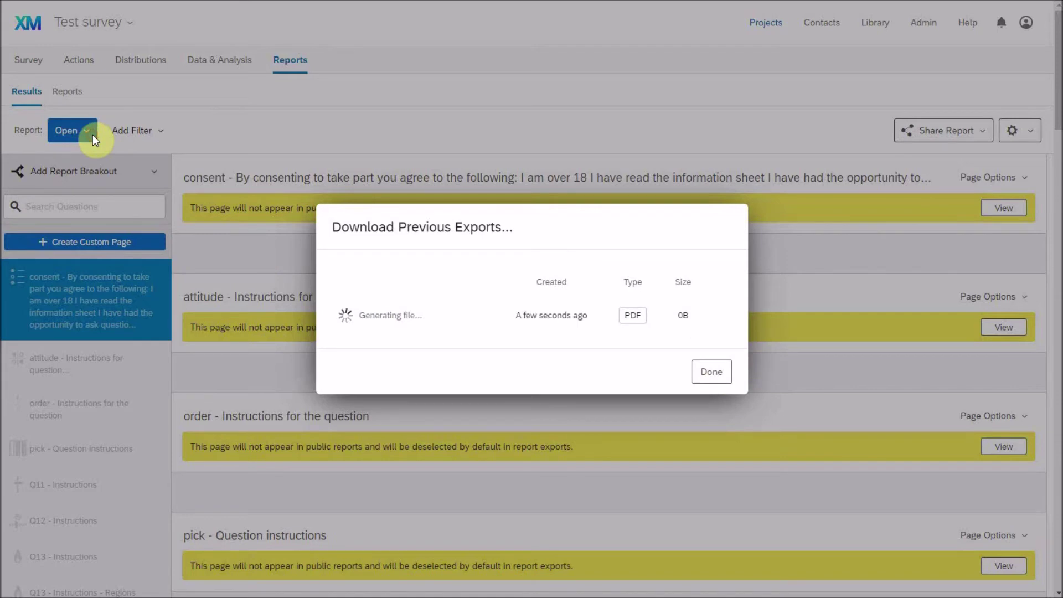
Step: Download the finished export and open Open.pdf
{"action": "left_click", "coordinate": [361, 315]}
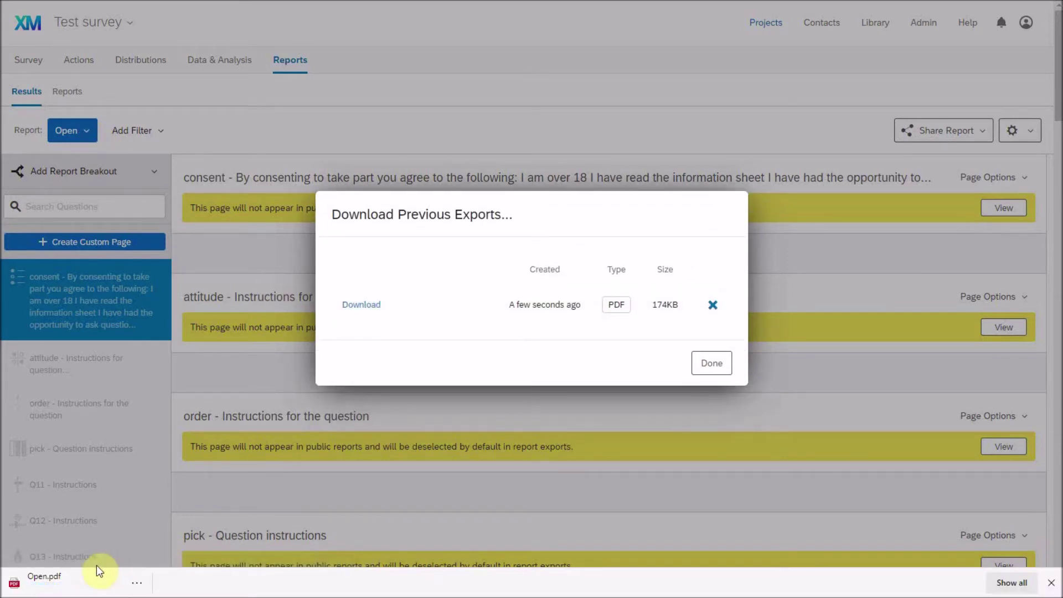
{"action": "left_click", "coordinate": [58, 580]}
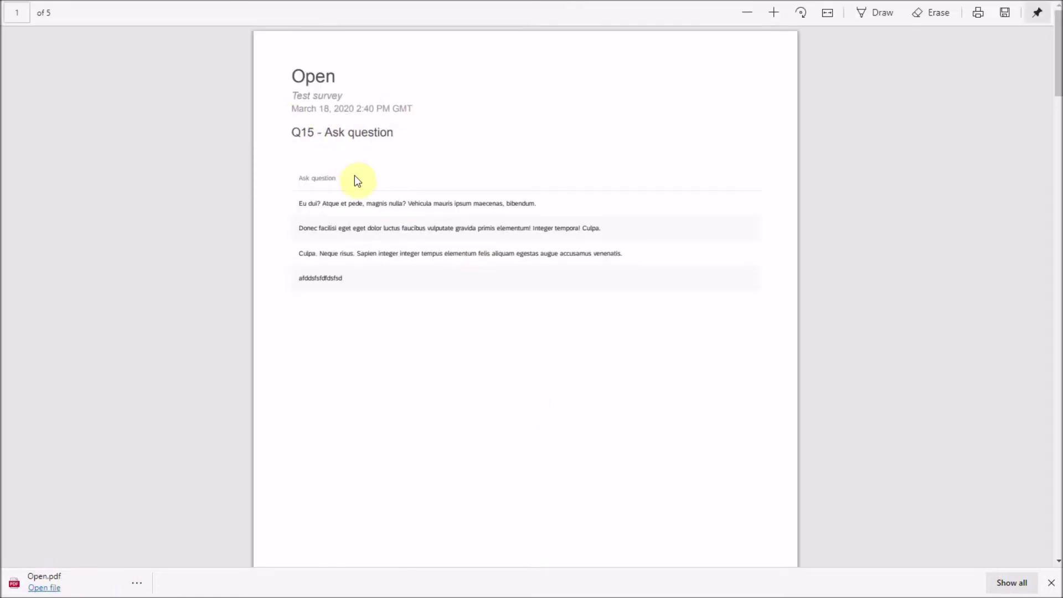
{"action": "scroll", "coordinate": [375, 261], "scroll_direction": "down", "scroll_amount": 10}
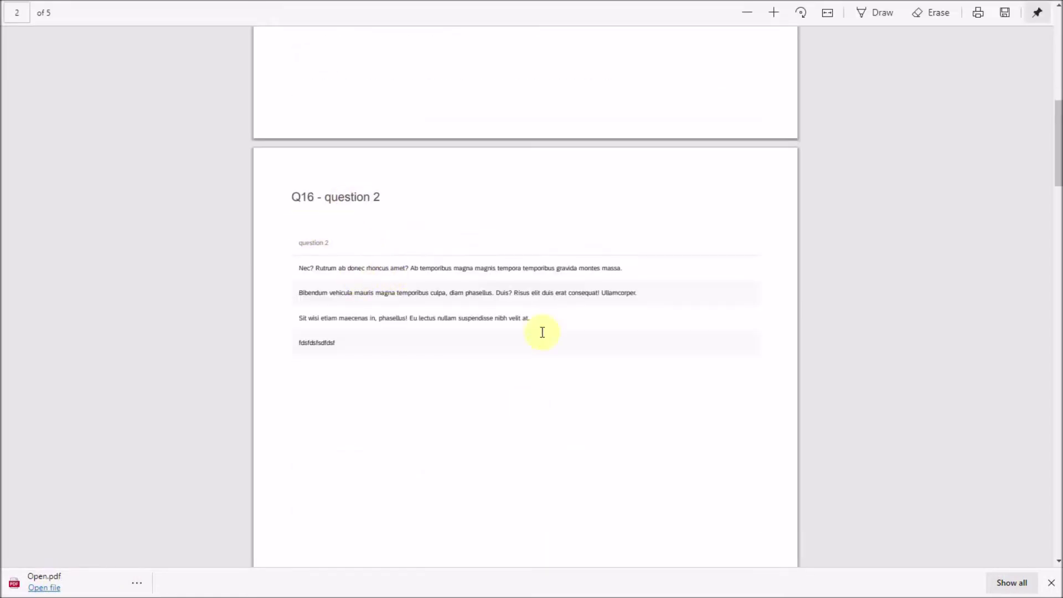
Step: Scroll Open.pdf to the End of Report page, then return to Qualtrics and select Default Report
{"action": "scroll", "coordinate": [531, 354], "scroll_direction": "down", "scroll_amount": 10}
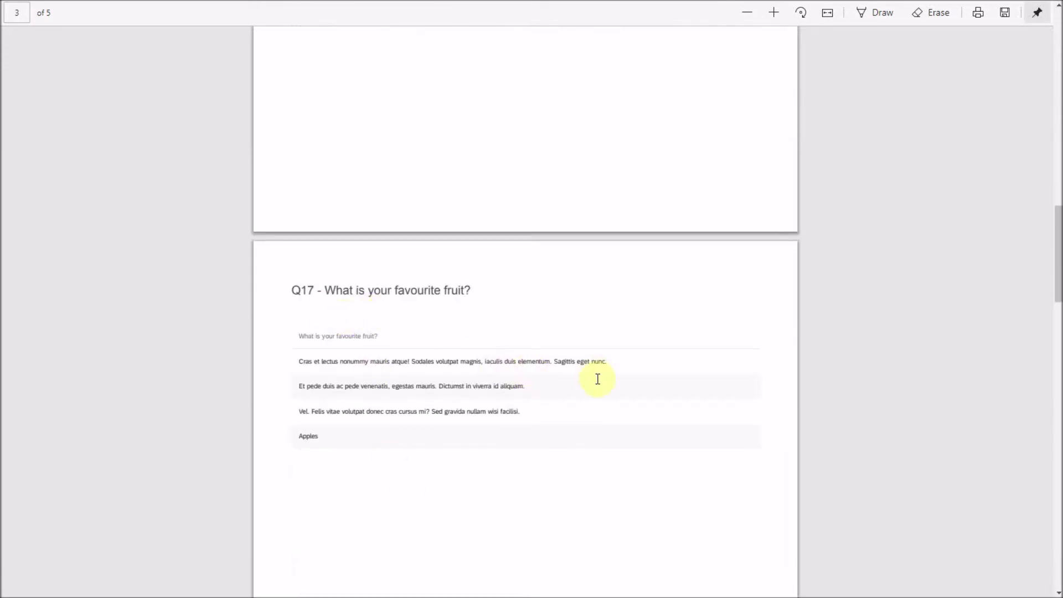
{"action": "scroll", "coordinate": [564, 405], "scroll_direction": "down", "scroll_amount": 10}
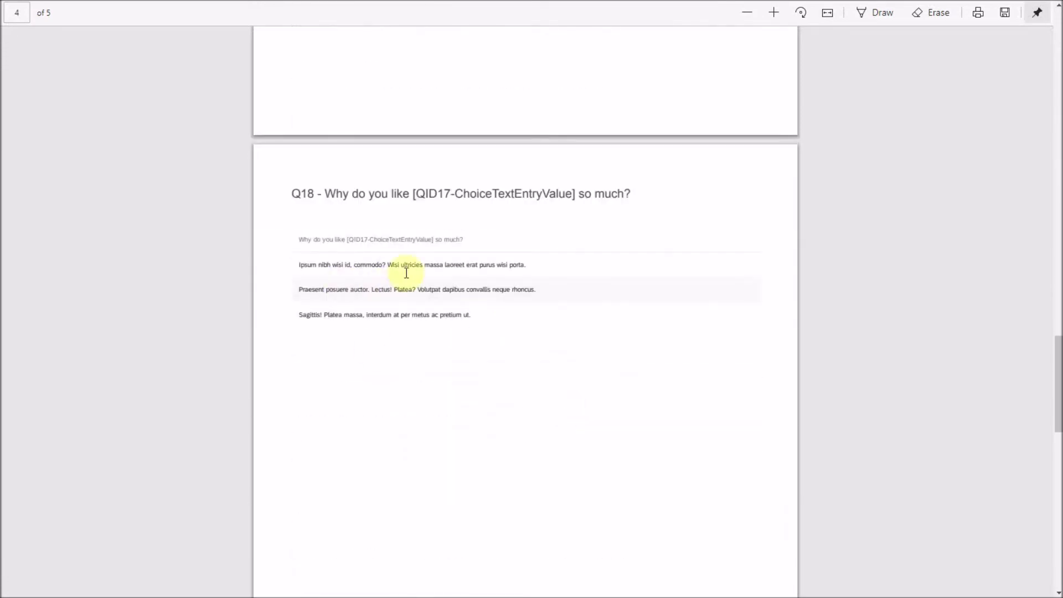
{"action": "scroll", "coordinate": [429, 299], "scroll_direction": "down", "scroll_amount": 10}
{"action": "scroll", "coordinate": [430, 297], "scroll_direction": "down", "scroll_amount": 3}
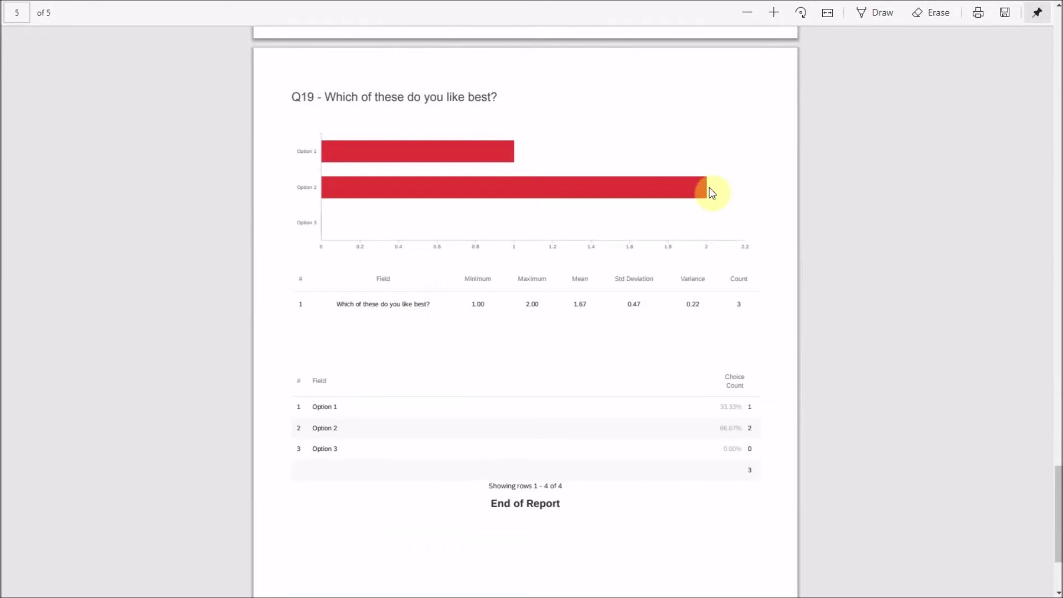
{"action": "scroll", "coordinate": [899, 195], "scroll_direction": "up", "scroll_amount": 20}
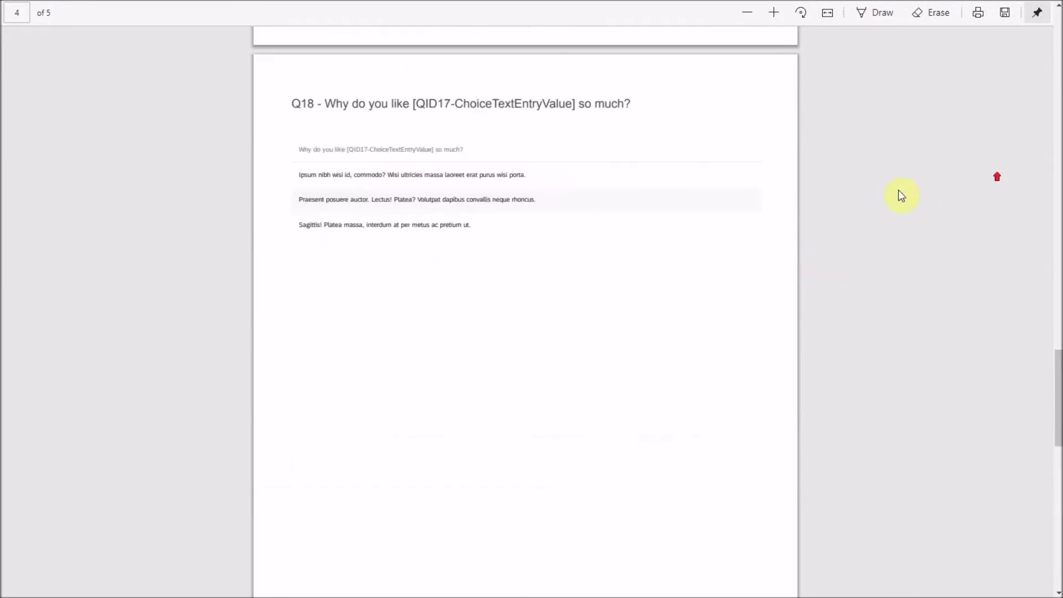
{"action": "key", "text": "alt+Tab"}
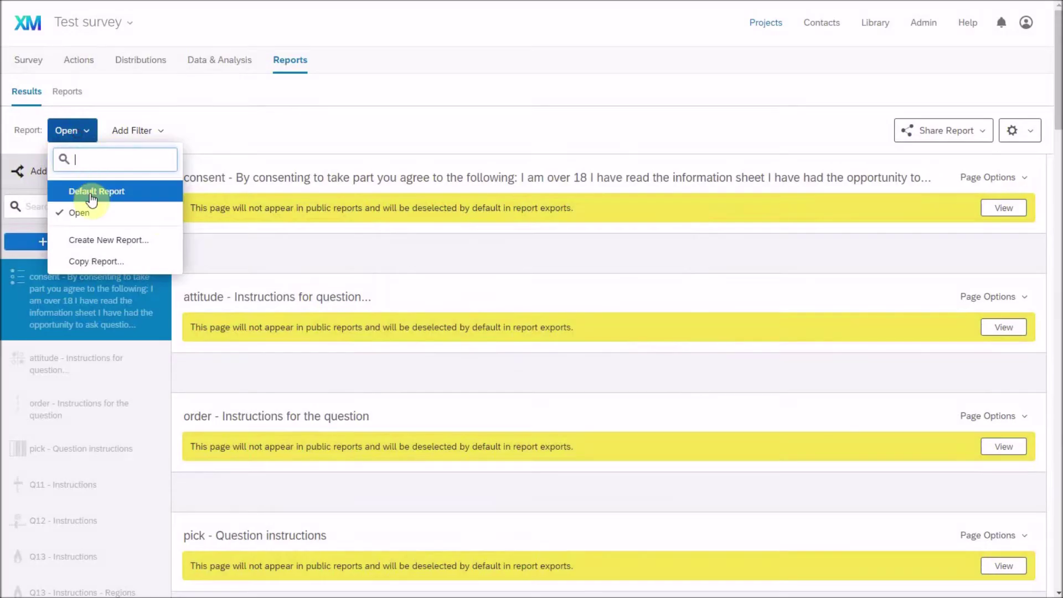
{"action": "left_click", "coordinate": [90, 125]}
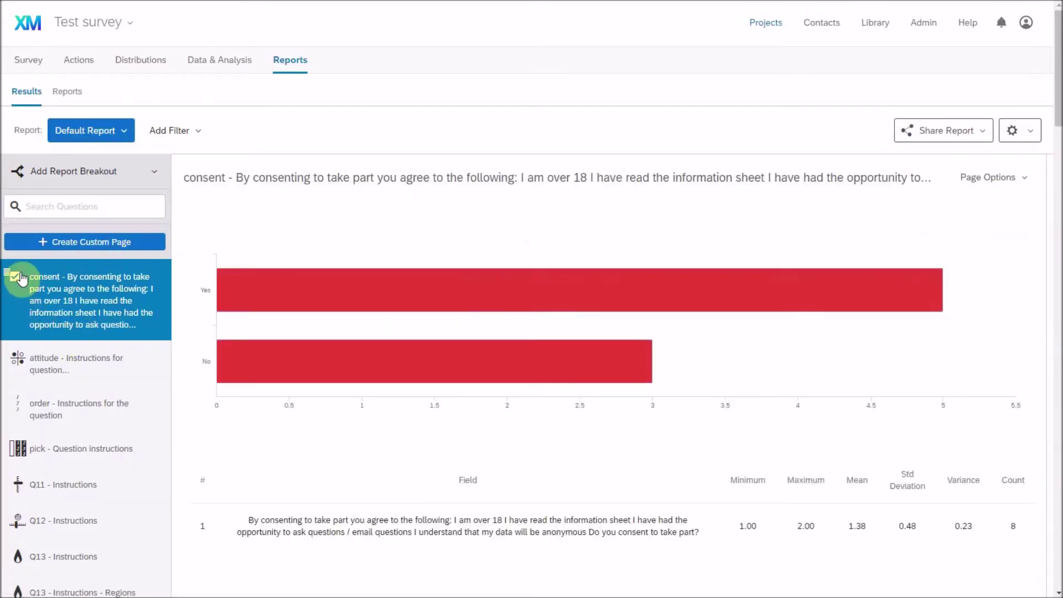
Step: Export all Default Report pages as PowerPoint slides, then download and open Default Report.pptx
{"action": "left_click", "coordinate": [941, 135]}
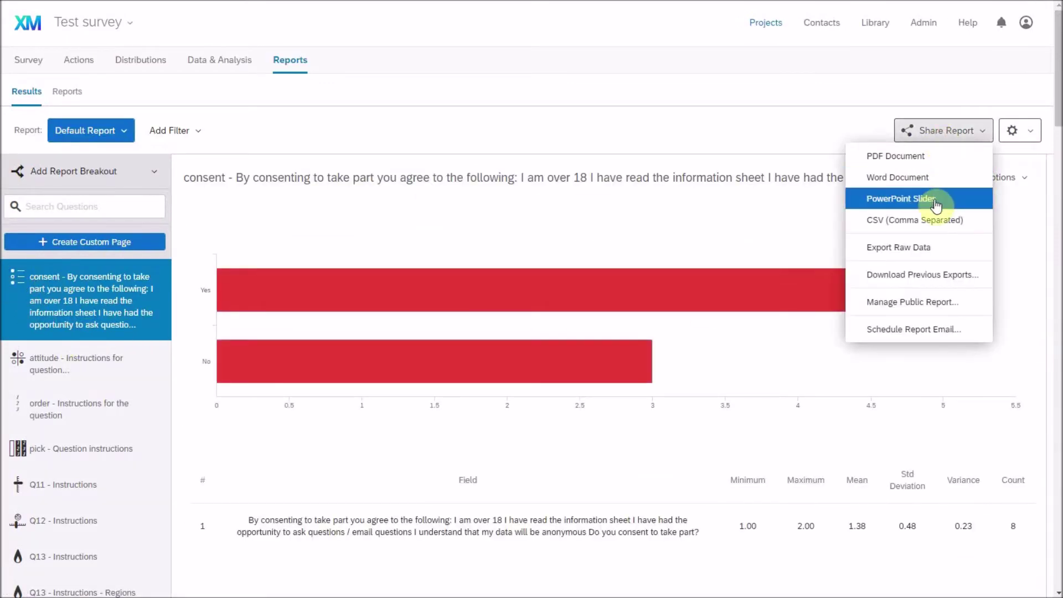
{"action": "left_click", "coordinate": [936, 200]}
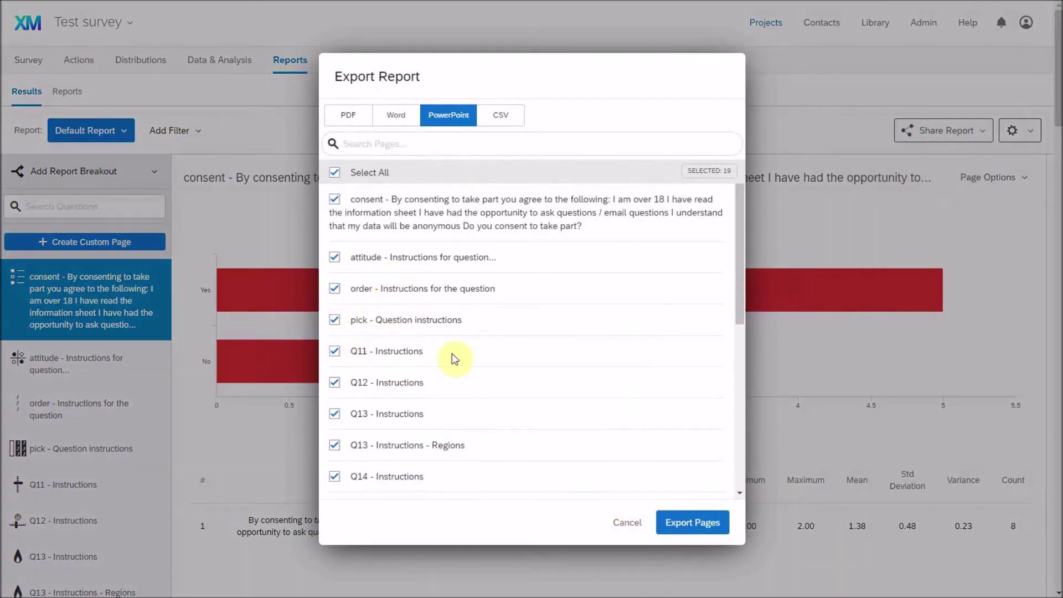
{"action": "left_click", "coordinate": [689, 524]}
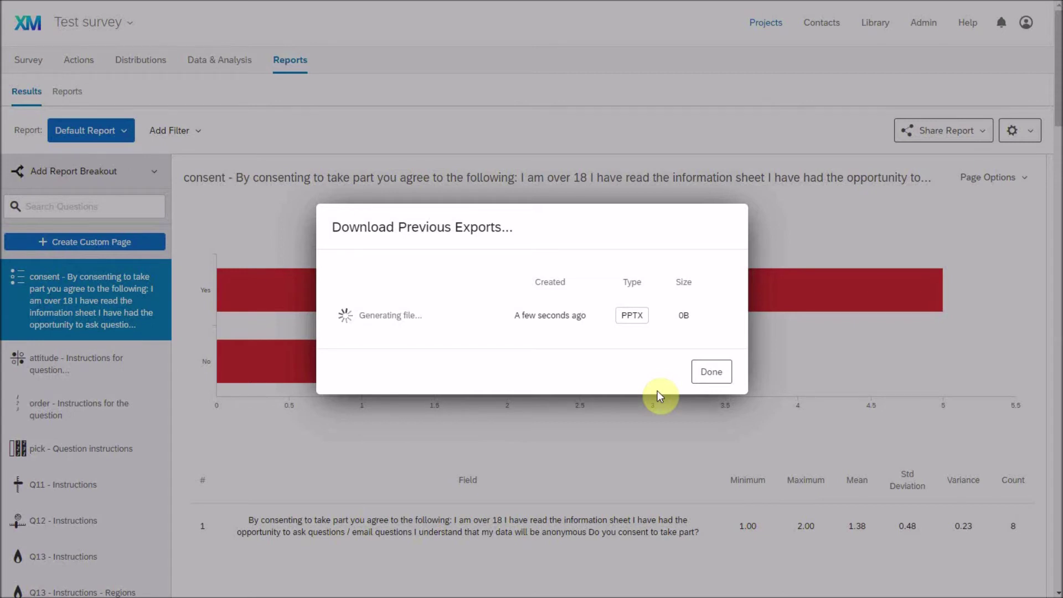
{"action": "left_click", "coordinate": [370, 318]}
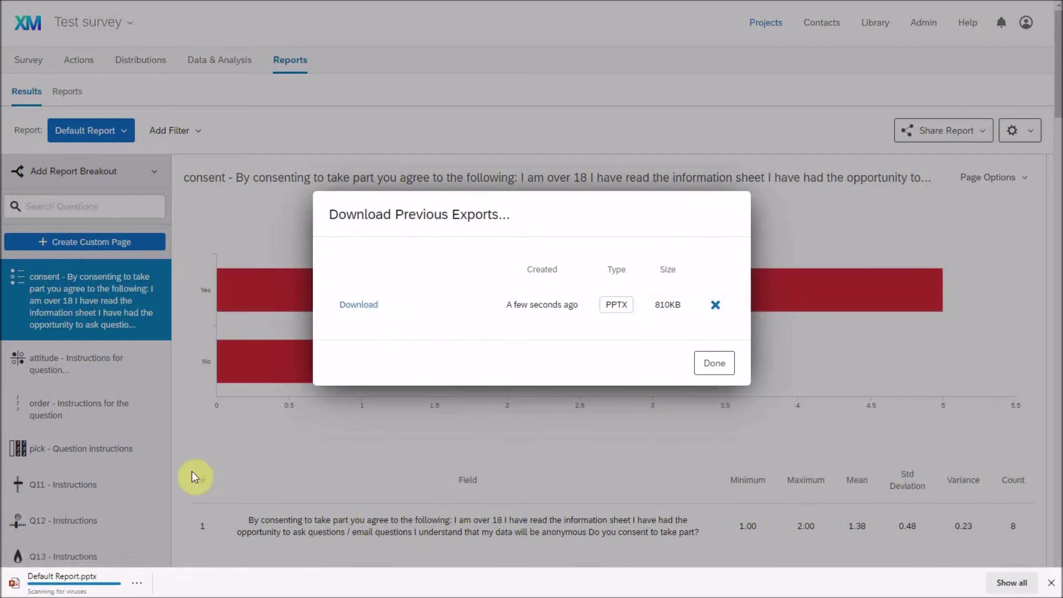
{"action": "left_click", "coordinate": [83, 581]}
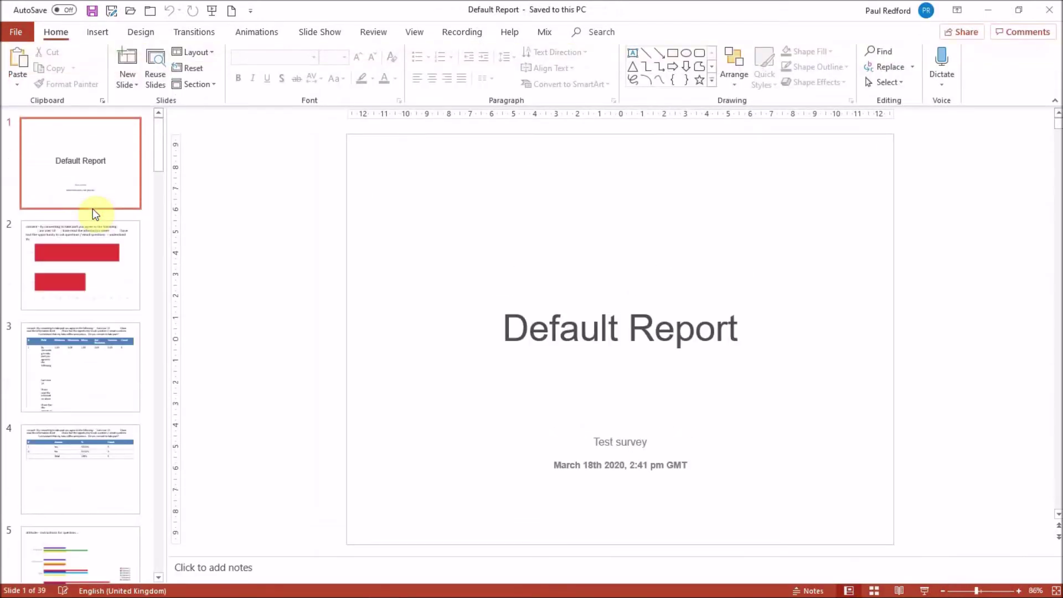
Step: View slides 2, 3 and 5, then return to Qualtrics and close the previous exports list
{"action": "key", "text": "Down"}
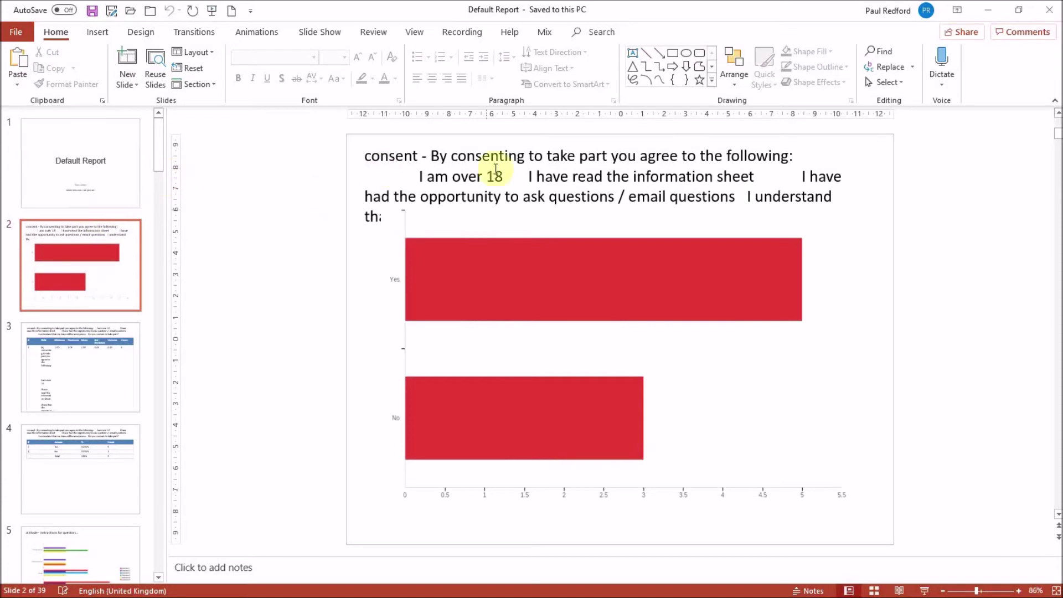
{"action": "left_click", "coordinate": [84, 361]}
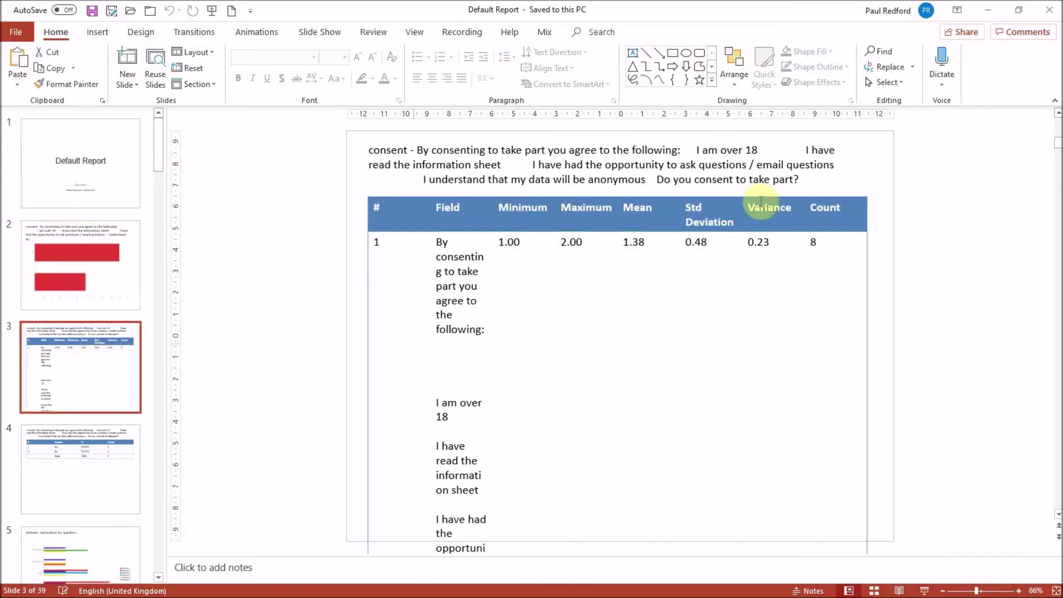
{"action": "scroll", "coordinate": [79, 467], "scroll_direction": "down", "scroll_amount": 3}
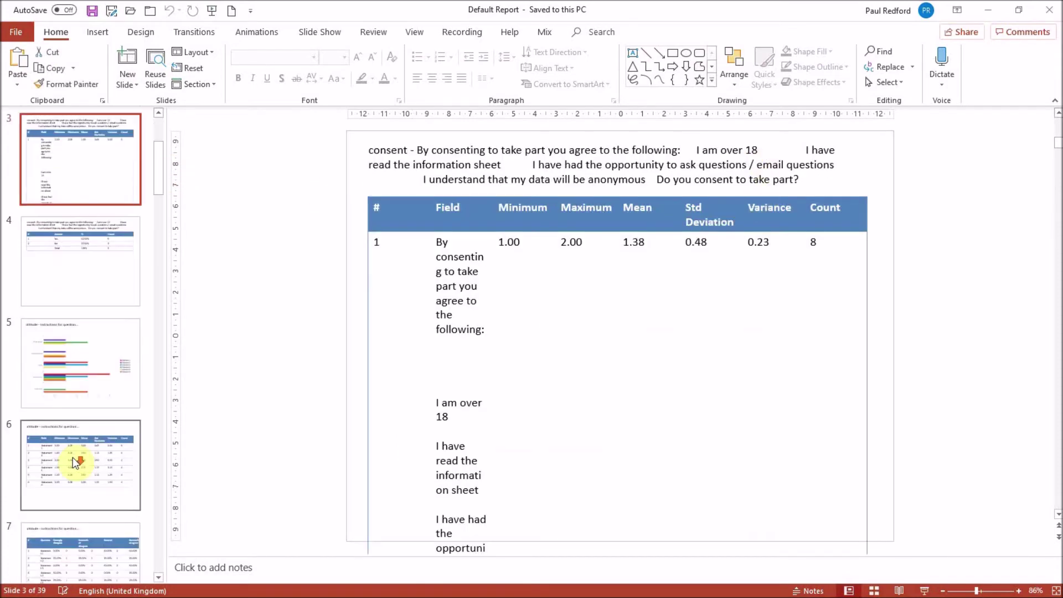
{"action": "left_click", "coordinate": [86, 367]}
{"action": "scroll", "coordinate": [87, 371], "scroll_direction": "down", "scroll_amount": 6}
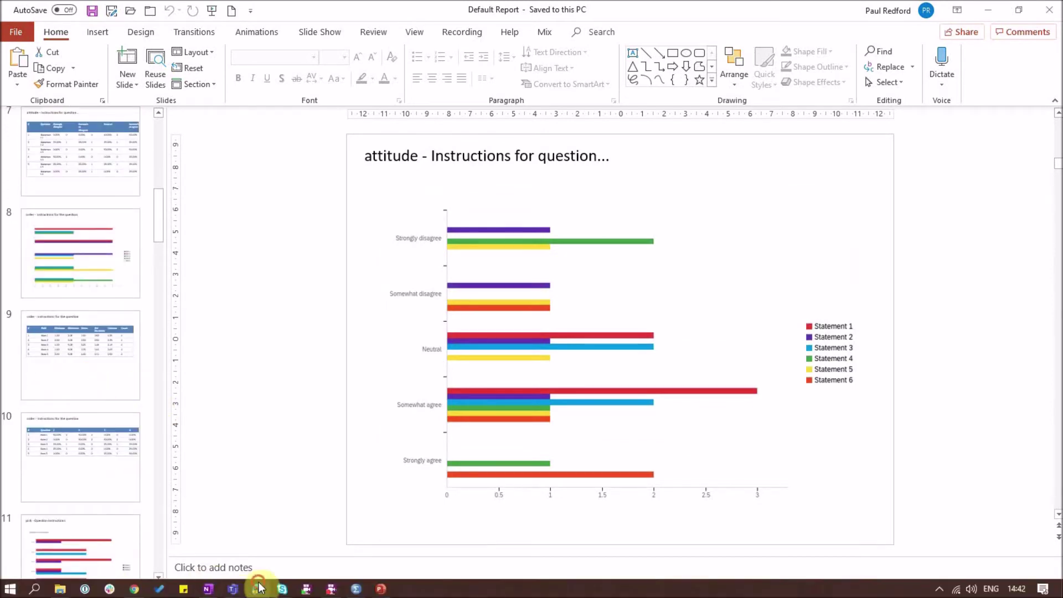
{"action": "left_click", "coordinate": [259, 588]}
{"action": "left_click", "coordinate": [707, 377]}
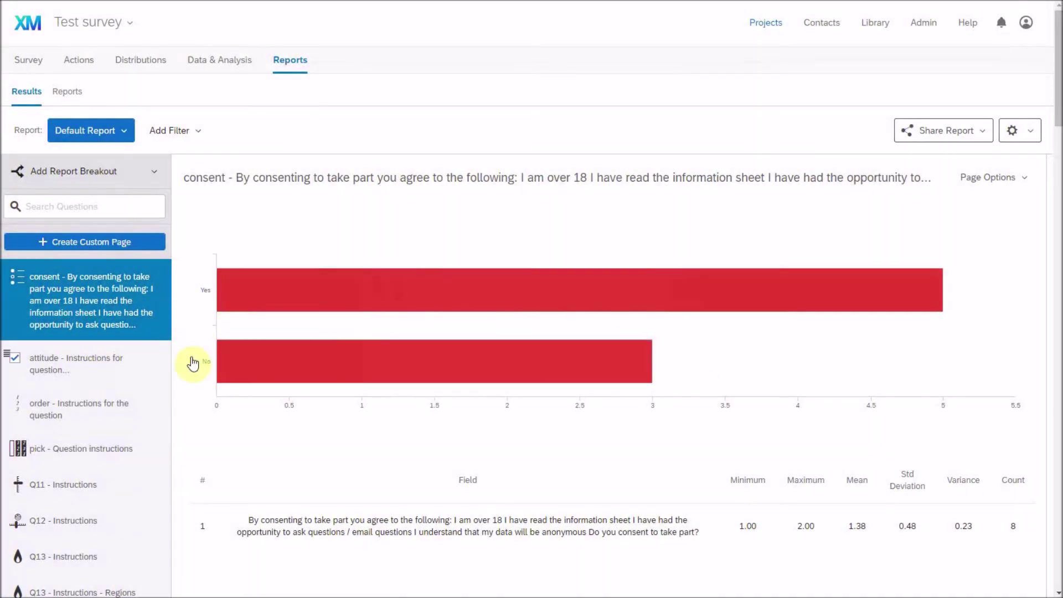
Step: Remove the bar chart and statistics table from the consent page
{"action": "mouse_move", "coordinate": [736, 323]}
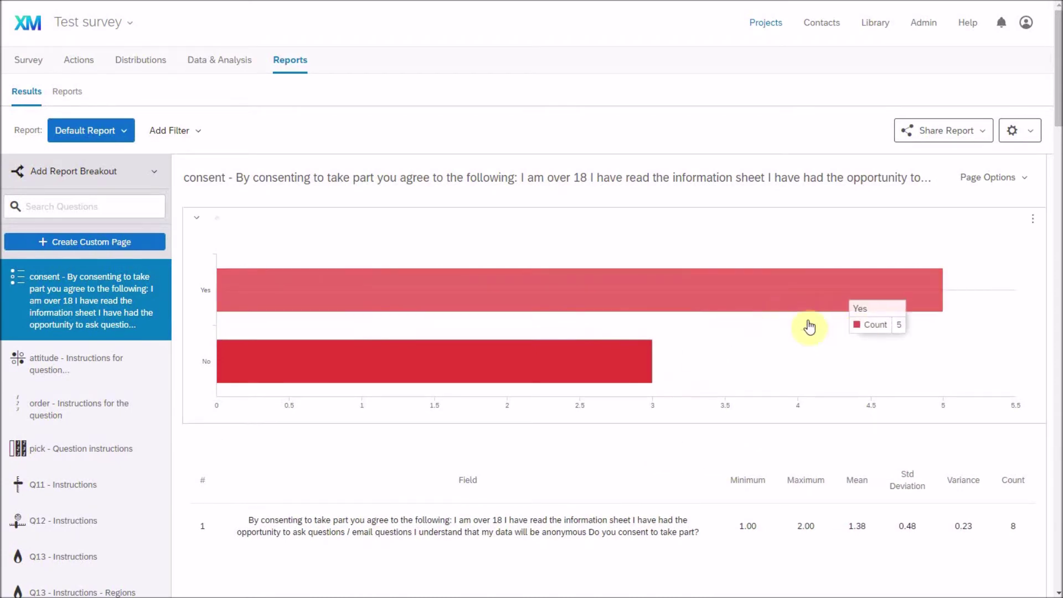
{"action": "left_click", "coordinate": [1033, 219]}
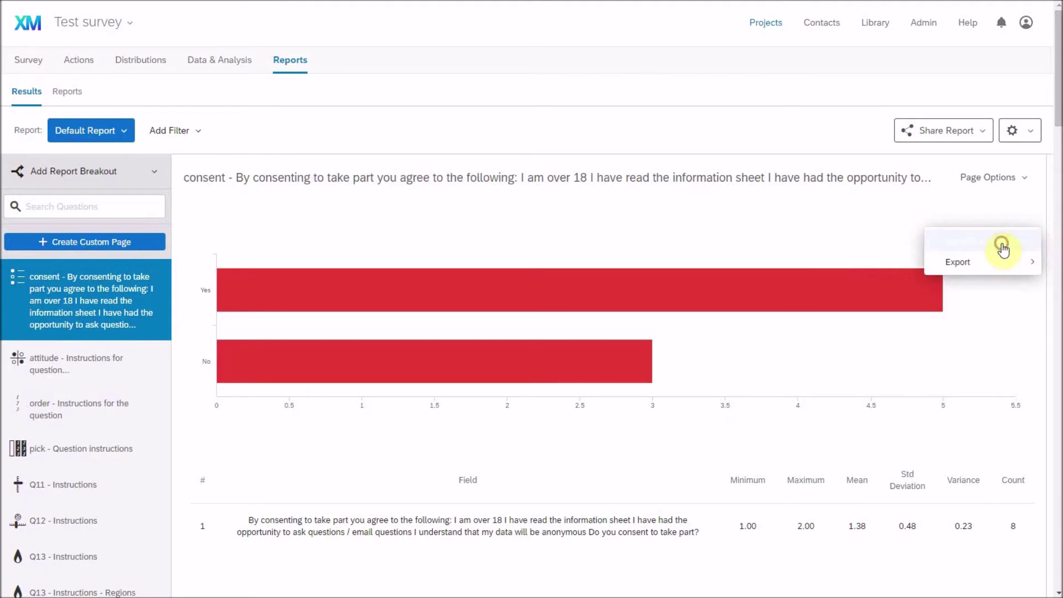
{"action": "left_click", "coordinate": [1003, 246]}
{"action": "left_click", "coordinate": [1034, 220]}
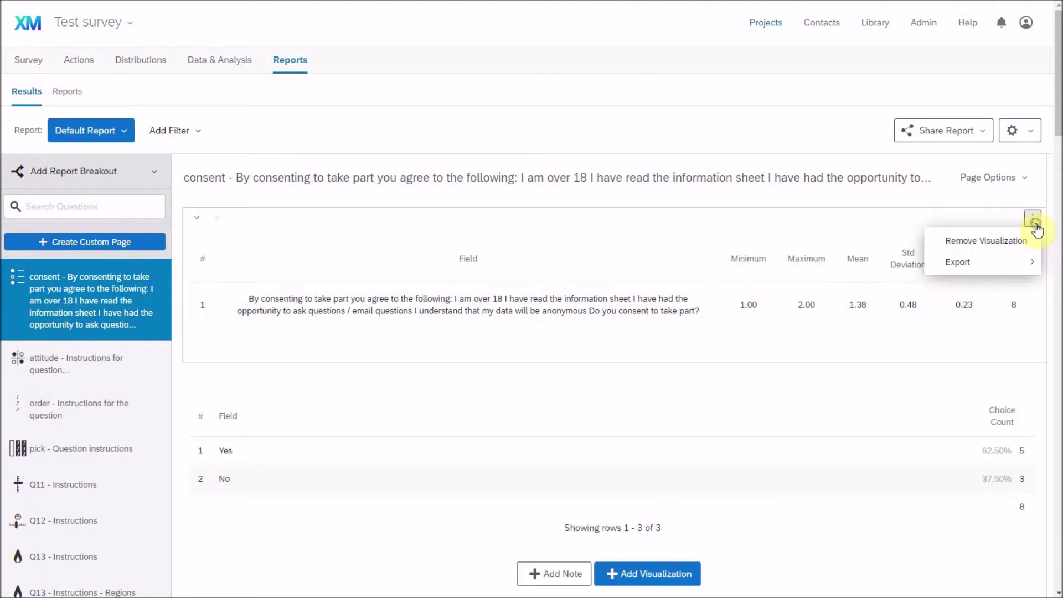
{"action": "left_click", "coordinate": [941, 244]}
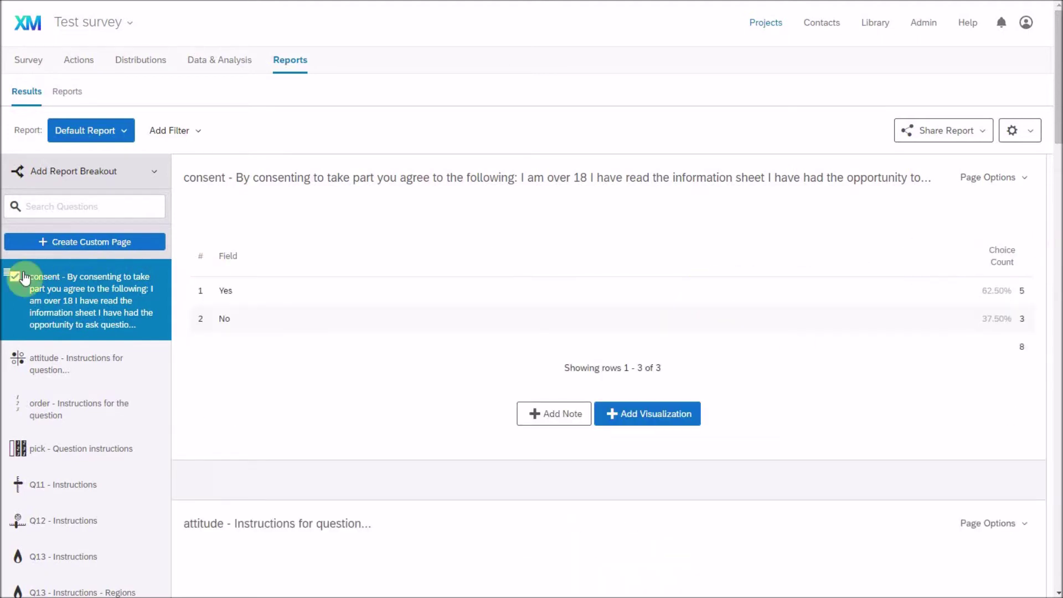
Step: Add a pie chart visualization showing Yes 62.50% and No 37.50%
{"action": "left_click", "coordinate": [665, 418]}
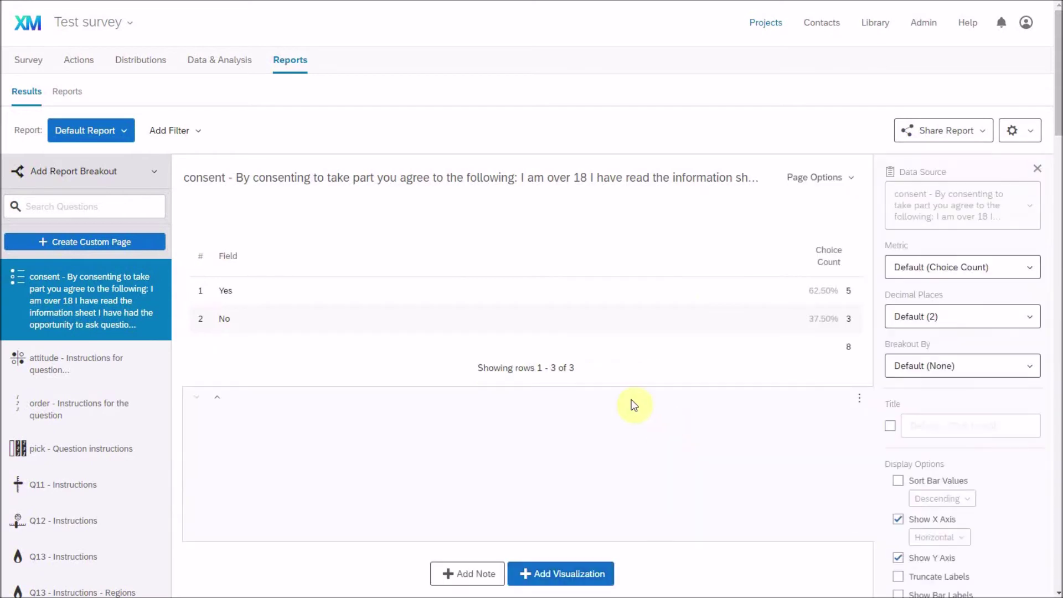
{"action": "left_click", "coordinate": [958, 485]}
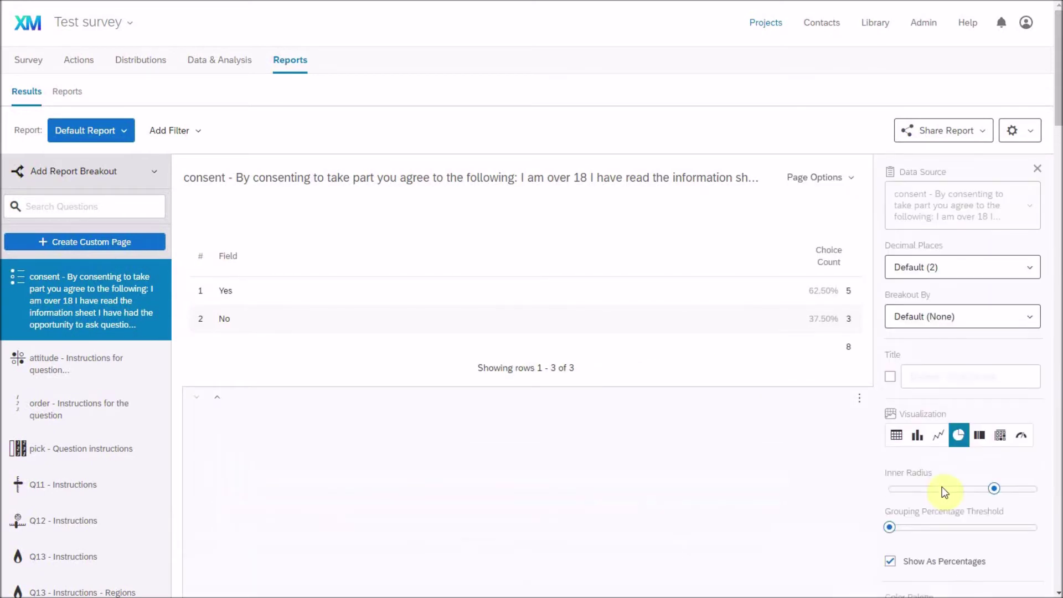
{"action": "scroll", "coordinate": [733, 470], "scroll_direction": "down", "scroll_amount": 5}
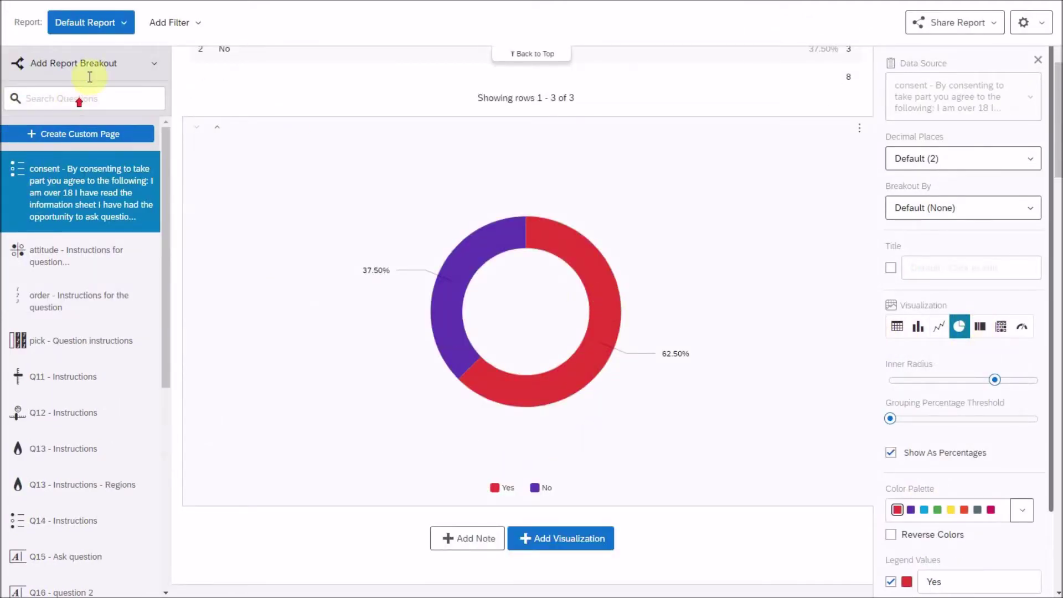
Step: Cancel a new-report attempt, close the visualization panel, and go to the Reports subtab
{"action": "left_click", "coordinate": [129, 25]}
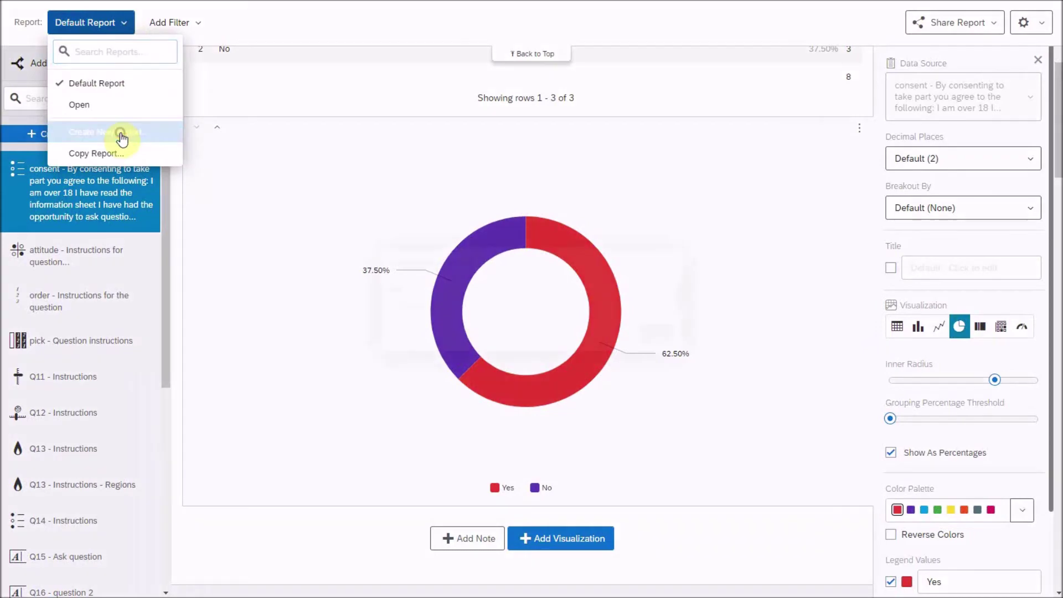
{"action": "left_click", "coordinate": [124, 131]}
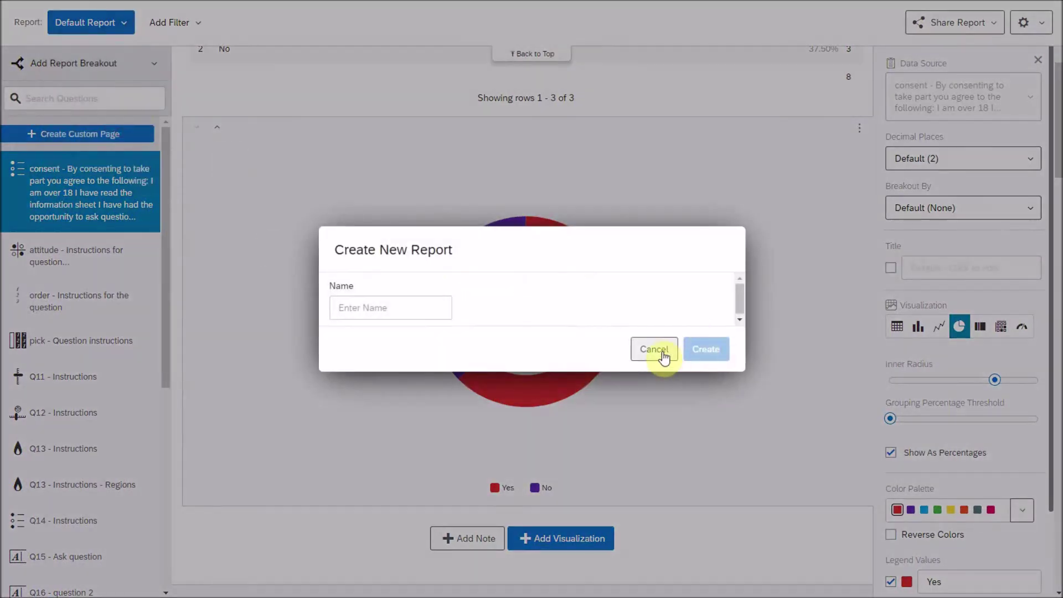
{"action": "left_click", "coordinate": [654, 348]}
{"action": "scroll", "coordinate": [333, 404], "scroll_direction": "up", "scroll_amount": 3}
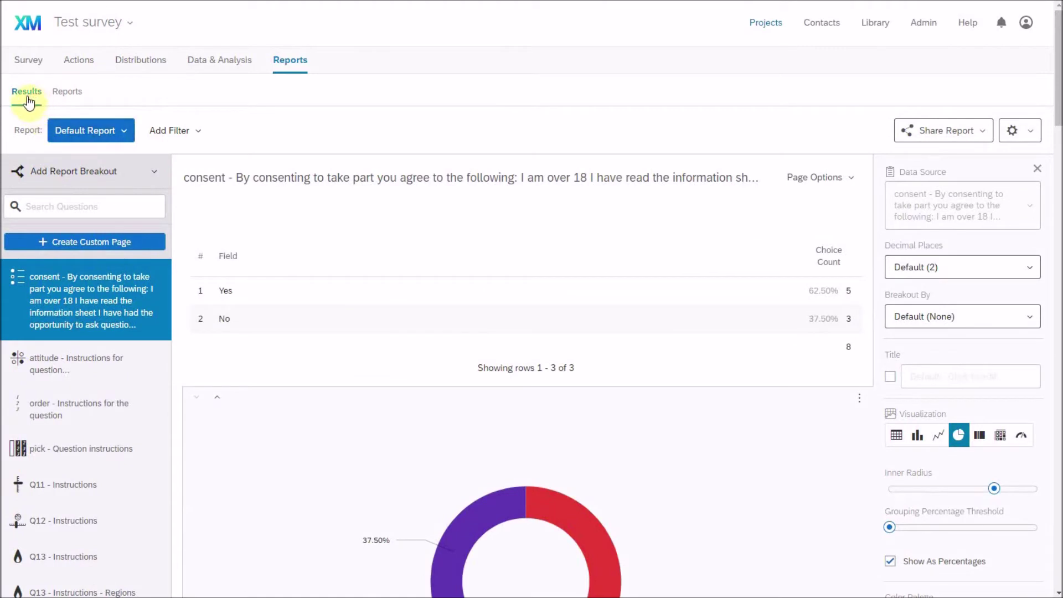
{"action": "left_click", "coordinate": [1037, 168]}
{"action": "left_click", "coordinate": [67, 92]}
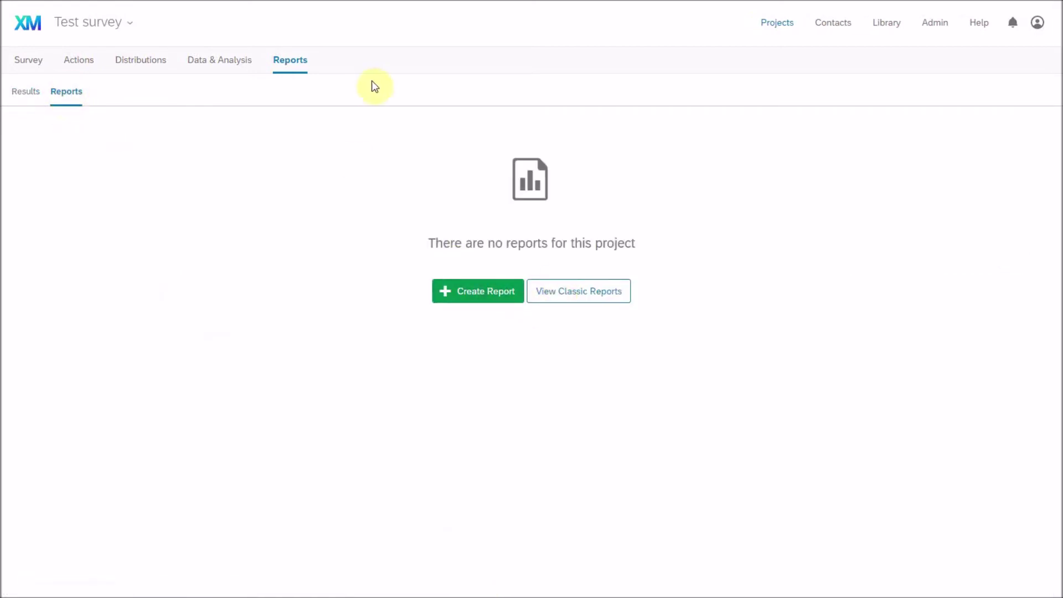
Step: Create a new report with A4 page size named 'Interim report'
{"action": "left_click", "coordinate": [485, 288]}
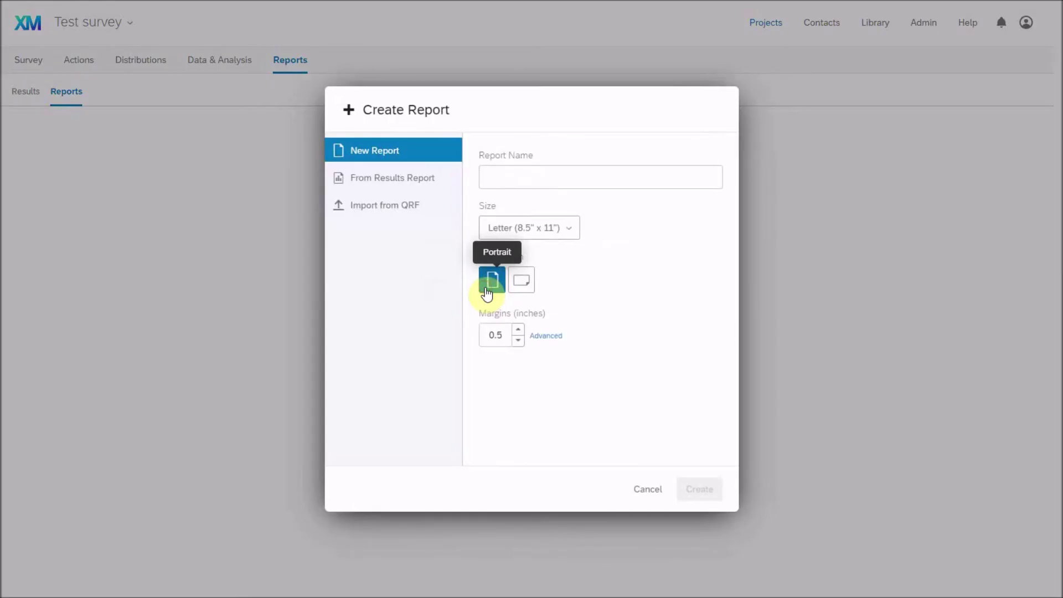
{"action": "left_click", "coordinate": [523, 236]}
{"action": "left_click", "coordinate": [544, 319]}
{"action": "left_click", "coordinate": [531, 178]}
{"action": "type", "text": "TEst"}
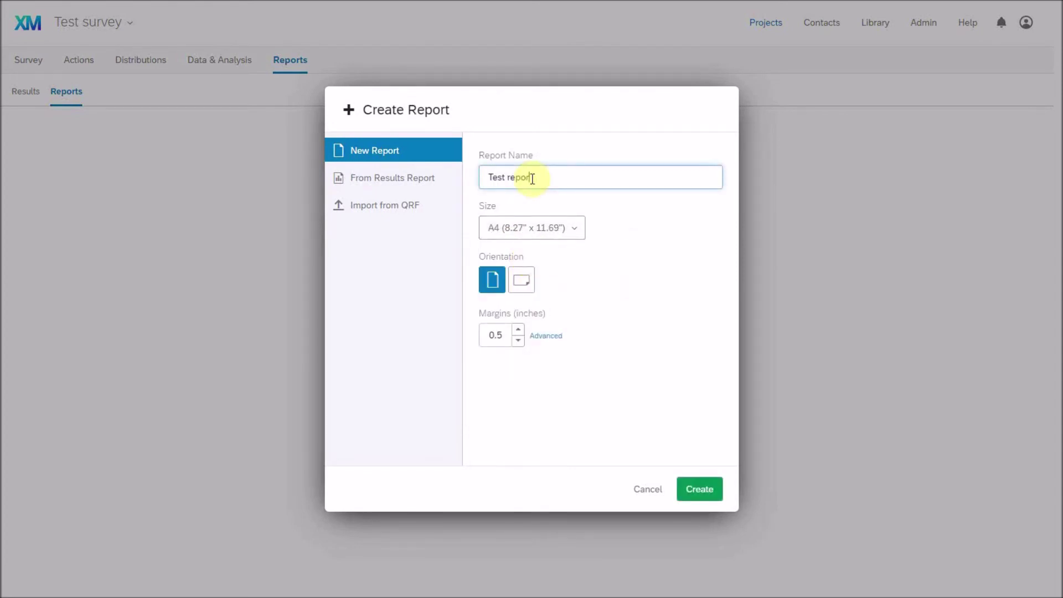
{"action": "key", "text": "ctrl+shift+Right"}
{"action": "type", "text": "Interim"}
{"action": "left_click", "coordinate": [709, 490]}
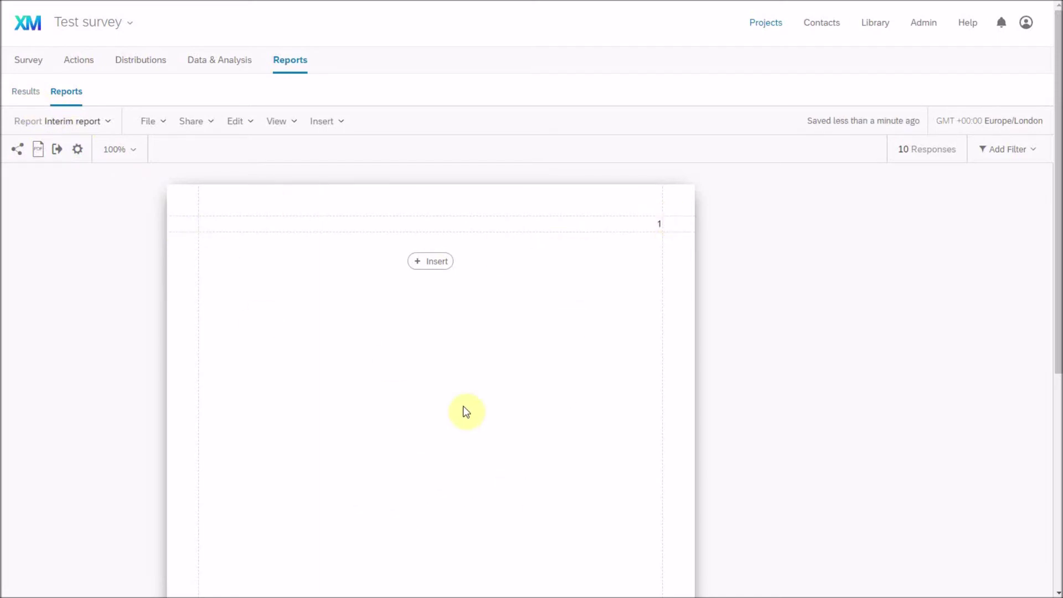
Step: Insert a Text Area reading 'Here is the report text.' followed by a new line
{"action": "left_click", "coordinate": [450, 268]}
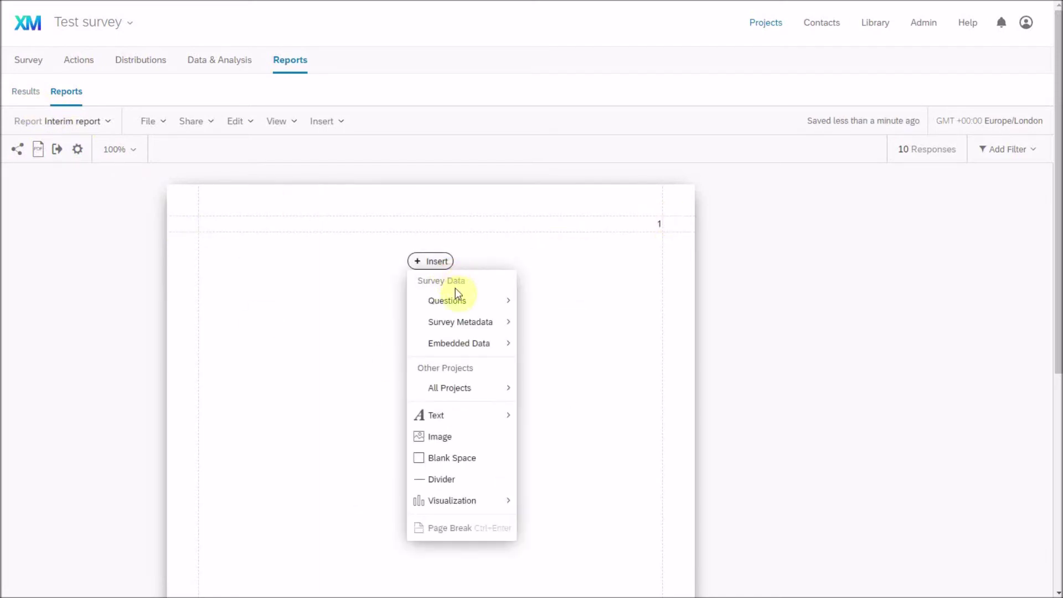
{"action": "mouse_move", "coordinate": [463, 418]}
{"action": "left_click", "coordinate": [571, 419]}
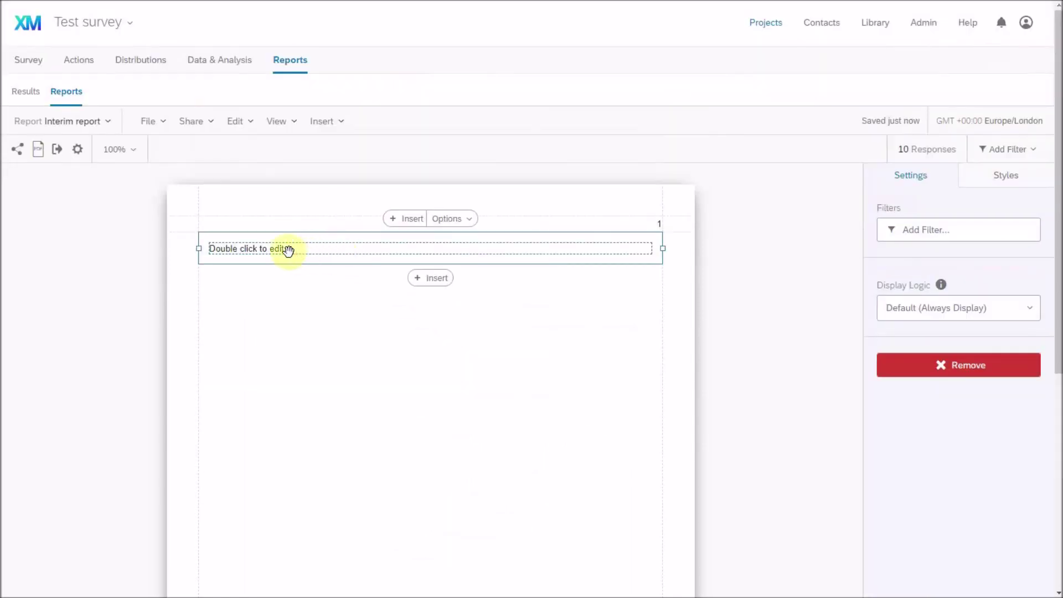
{"action": "double_click", "coordinate": [288, 251]}
{"action": "type", "text": "H"}
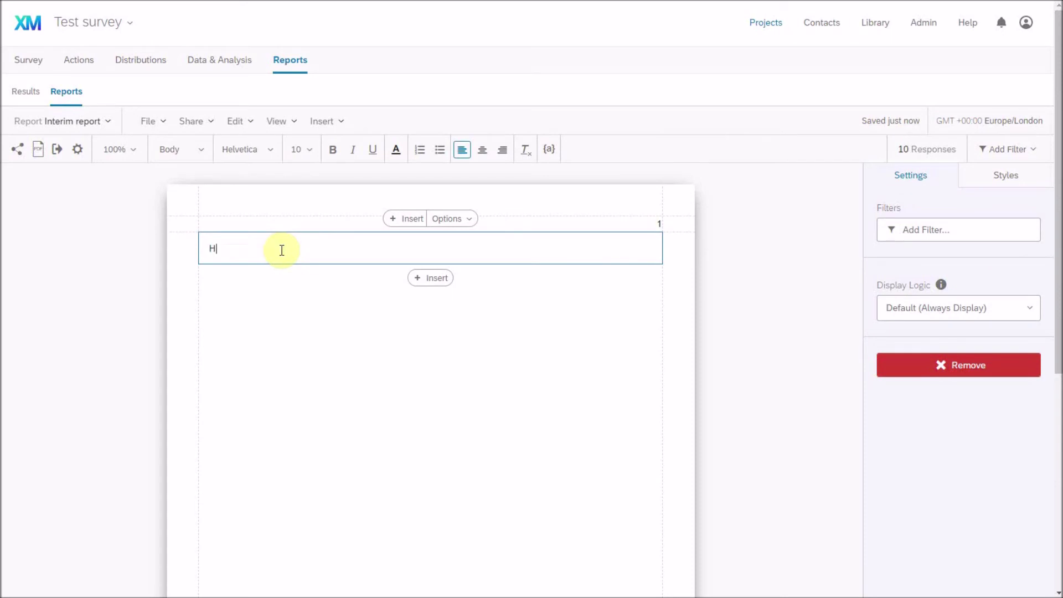
{"action": "type", "text": "ere is the report text"}
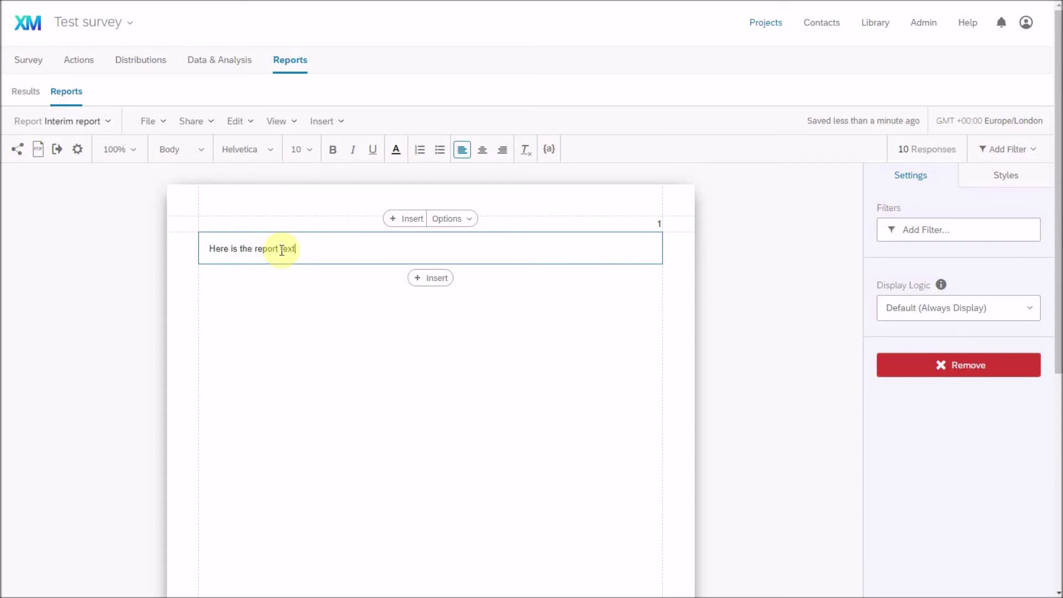
{"action": "type", "text": "."}
{"action": "key", "text": "Return"}
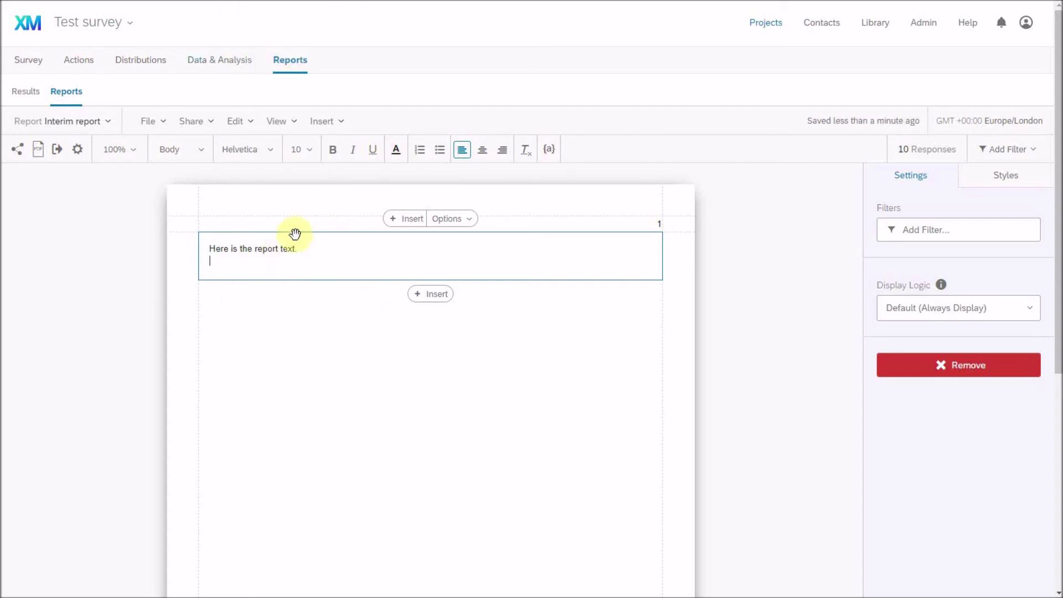
{"action": "left_click", "coordinate": [308, 249]}
Step: Add a 'Title' line above the report text, bold and coloured #f4511e deep orange
{"action": "key", "text": "Home"}
{"action": "key", "text": "Return"}
{"action": "key", "text": "Up"}
{"action": "type", "text": "Title"}
{"action": "key", "text": "shift+Home"}
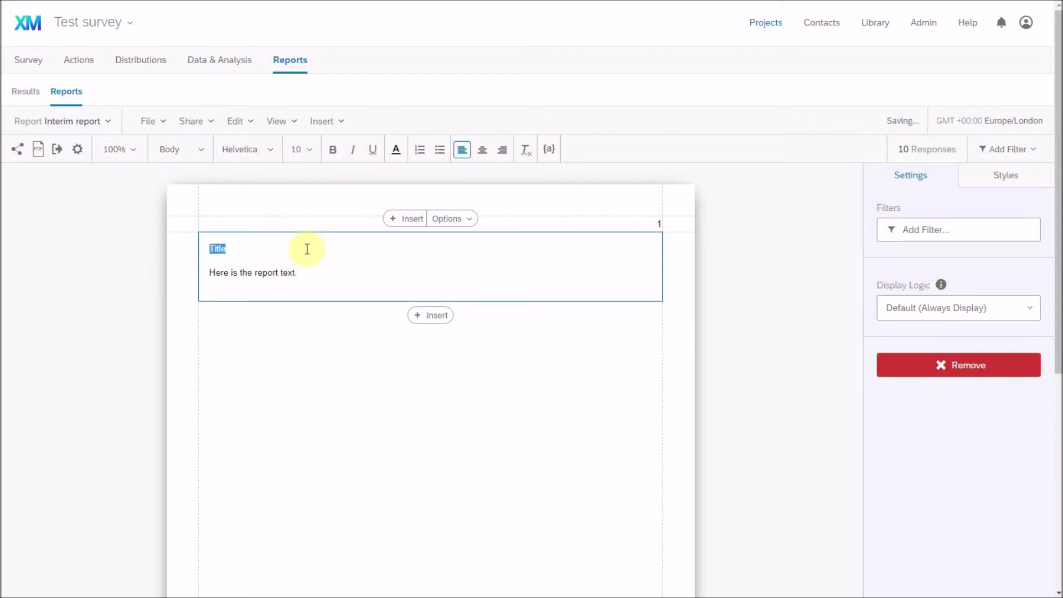
{"action": "left_click", "coordinate": [336, 158]}
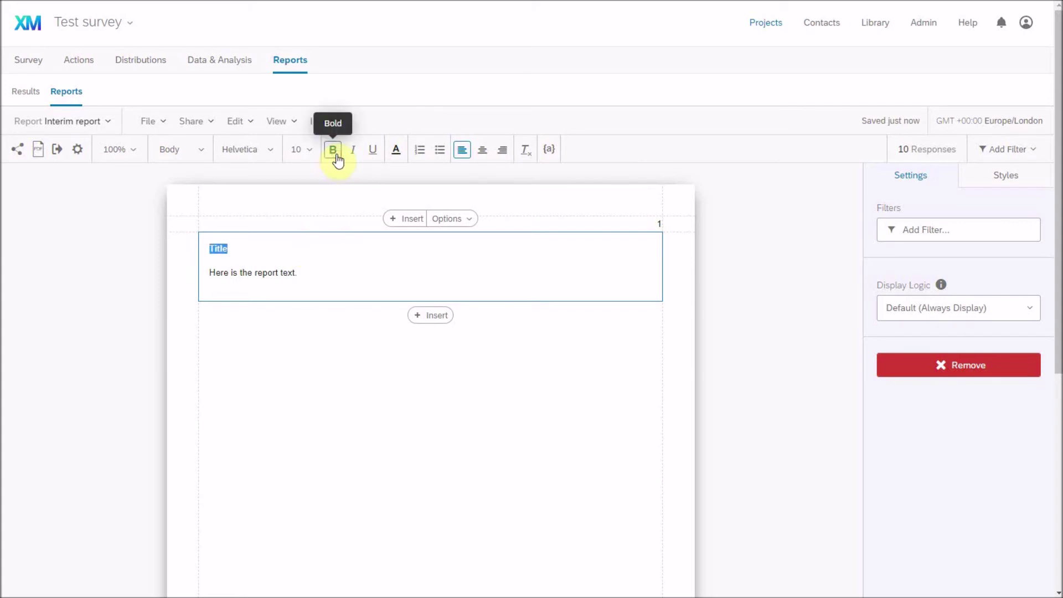
{"action": "left_click", "coordinate": [396, 156]}
{"action": "left_click", "coordinate": [462, 258]}
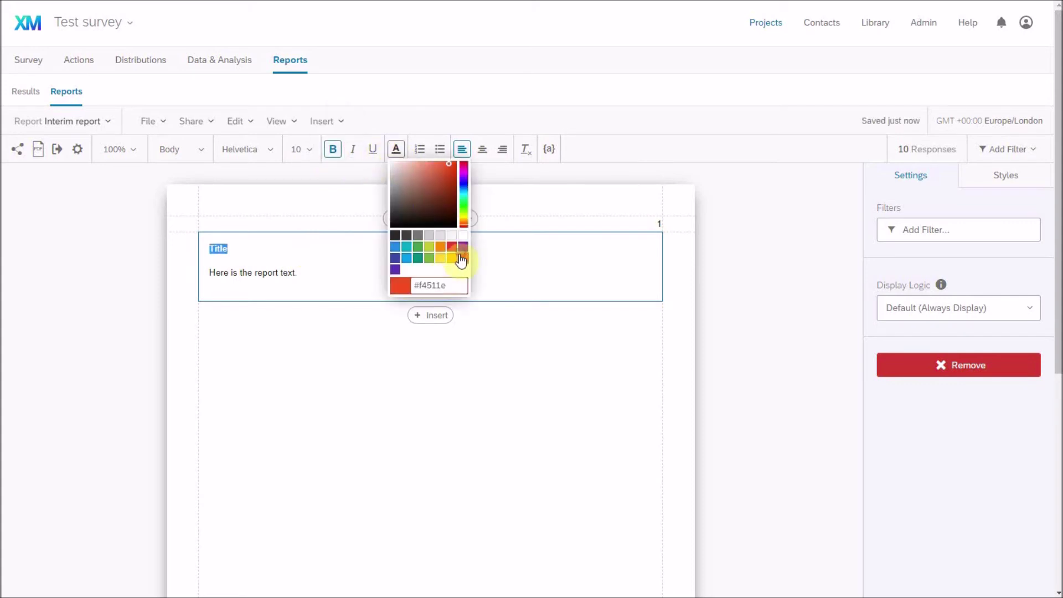
Step: Add an 'Other information' line below the report text in red italics
{"action": "left_click", "coordinate": [330, 287]}
{"action": "left_click", "coordinate": [321, 273]}
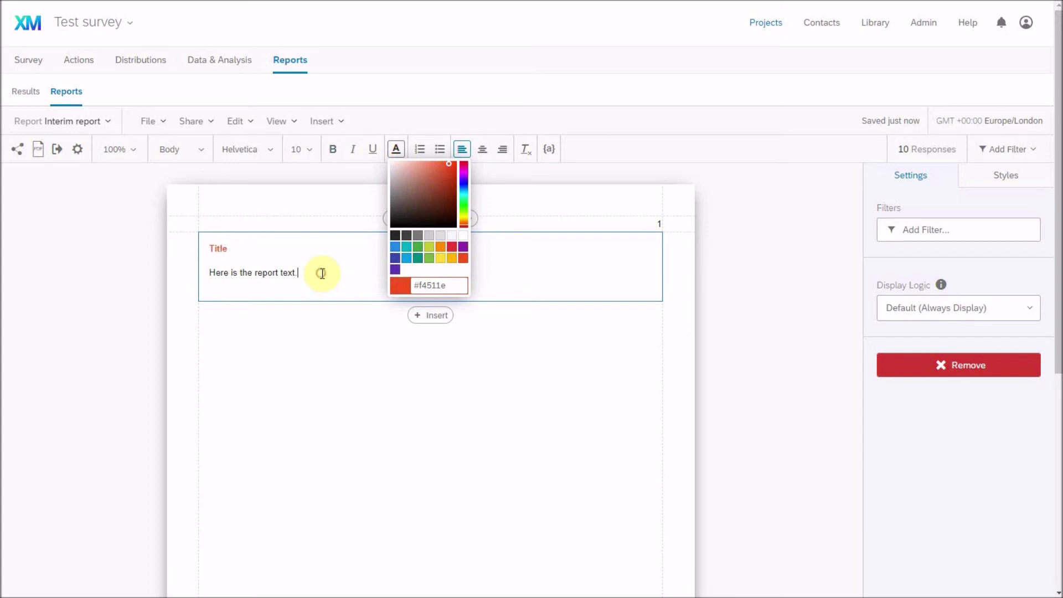
{"action": "key", "text": "Return"}
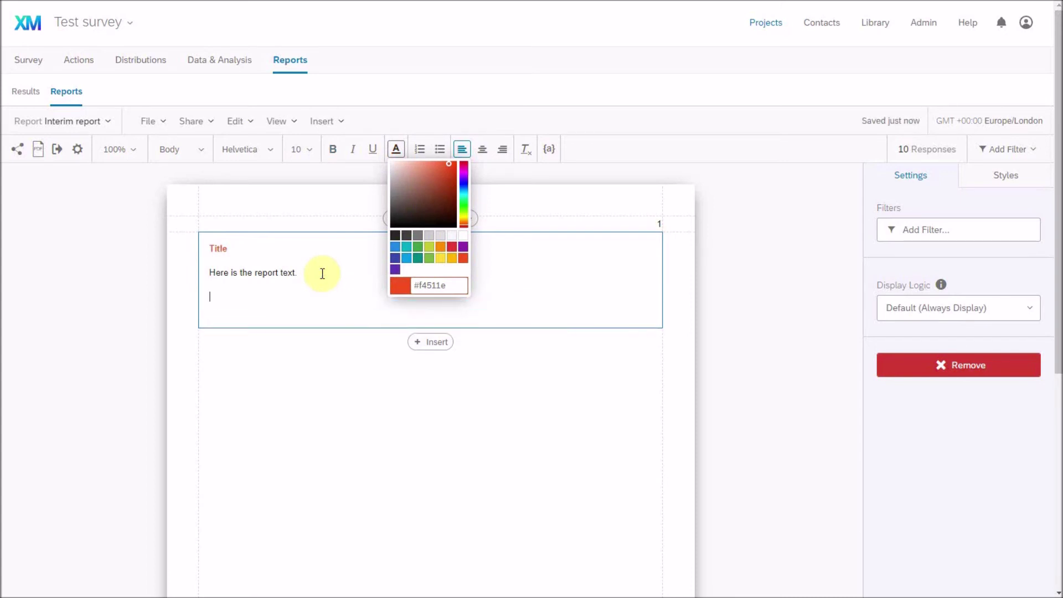
{"action": "type", "text": "Other information"}
{"action": "key", "text": "shift+Home"}
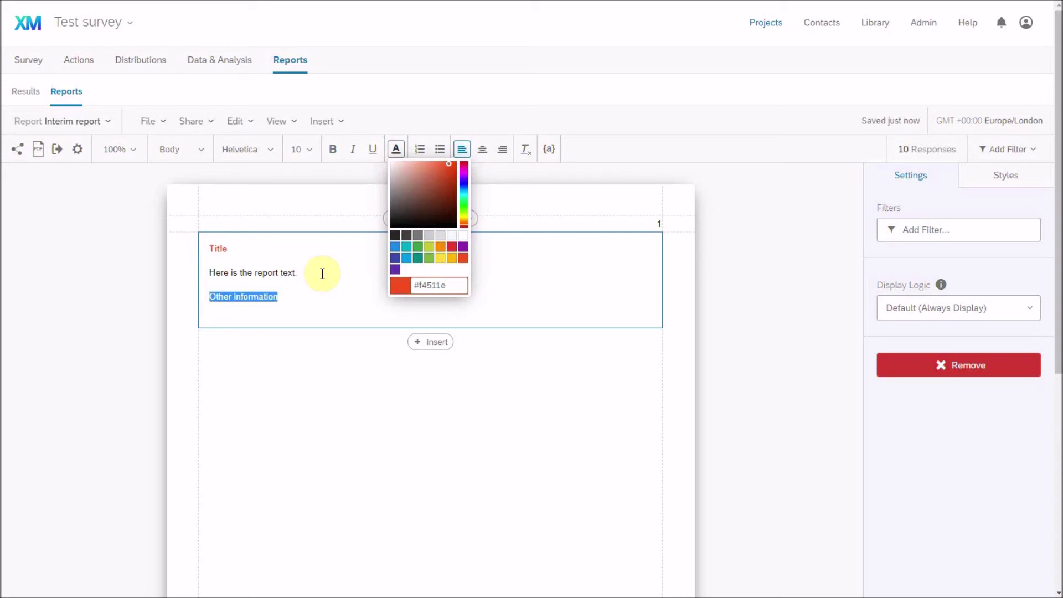
{"action": "left_click", "coordinate": [463, 257]}
{"action": "left_click", "coordinate": [498, 307]}
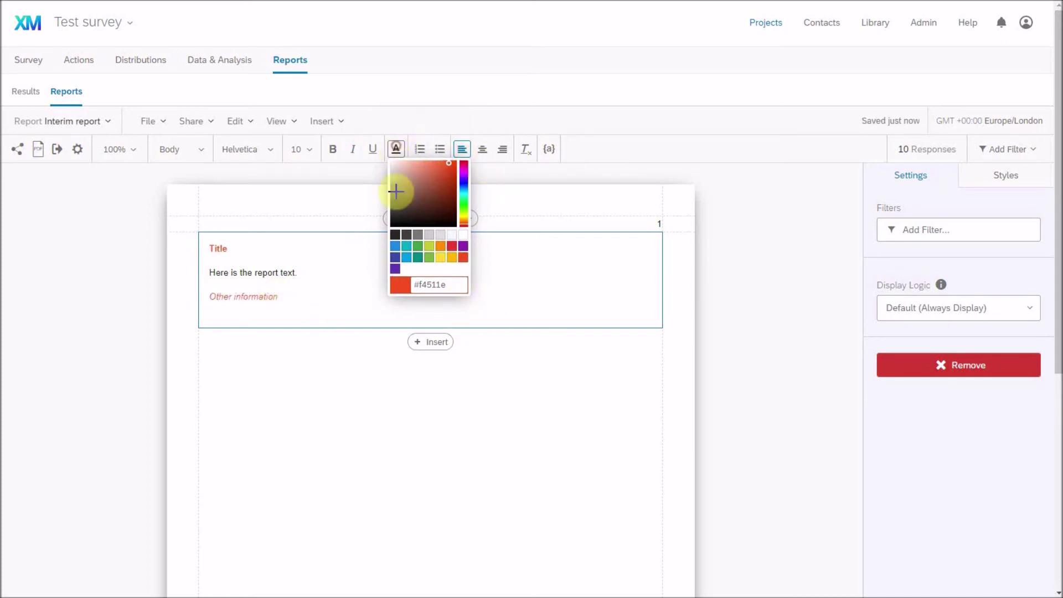
{"action": "left_click", "coordinate": [364, 185]}
Step: Insert a bar chart of the pick question's Group 1 below the text block
{"action": "left_click", "coordinate": [442, 342]}
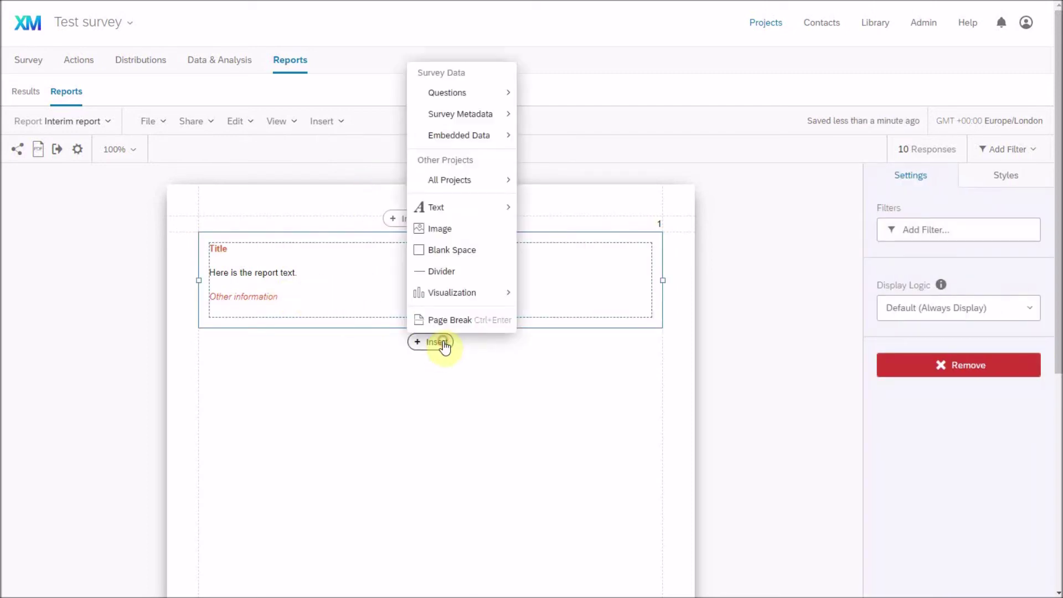
{"action": "mouse_move", "coordinate": [491, 91]}
{"action": "mouse_move", "coordinate": [595, 200]}
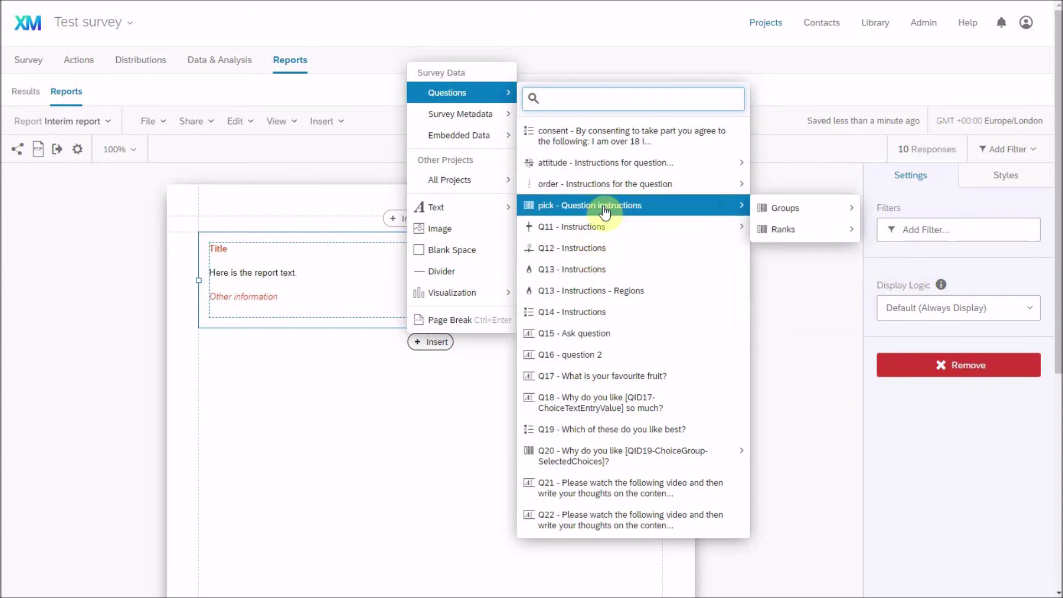
{"action": "mouse_move", "coordinate": [819, 208]}
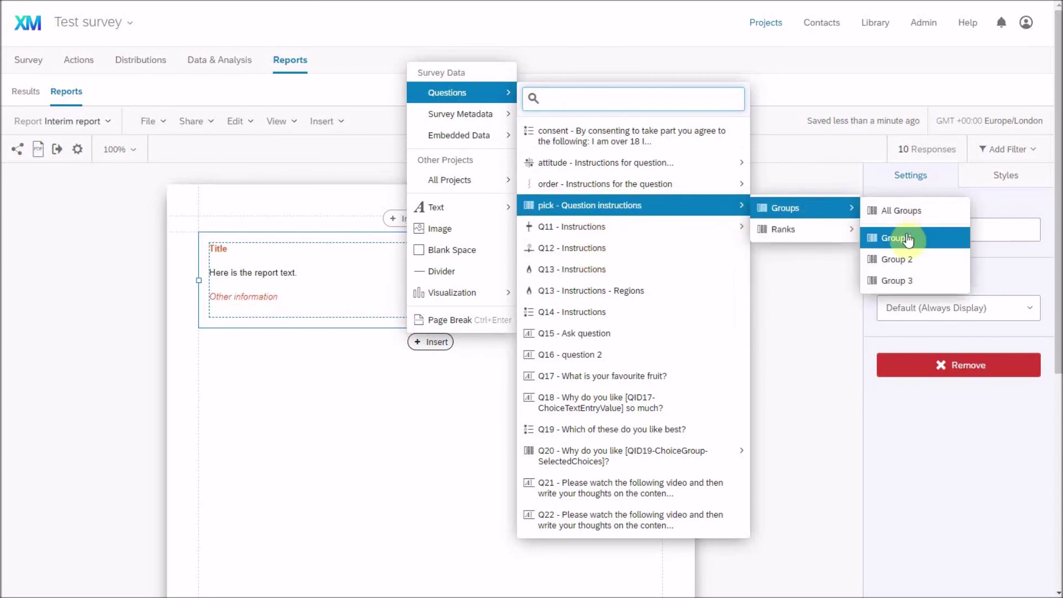
{"action": "left_click", "coordinate": [903, 234]}
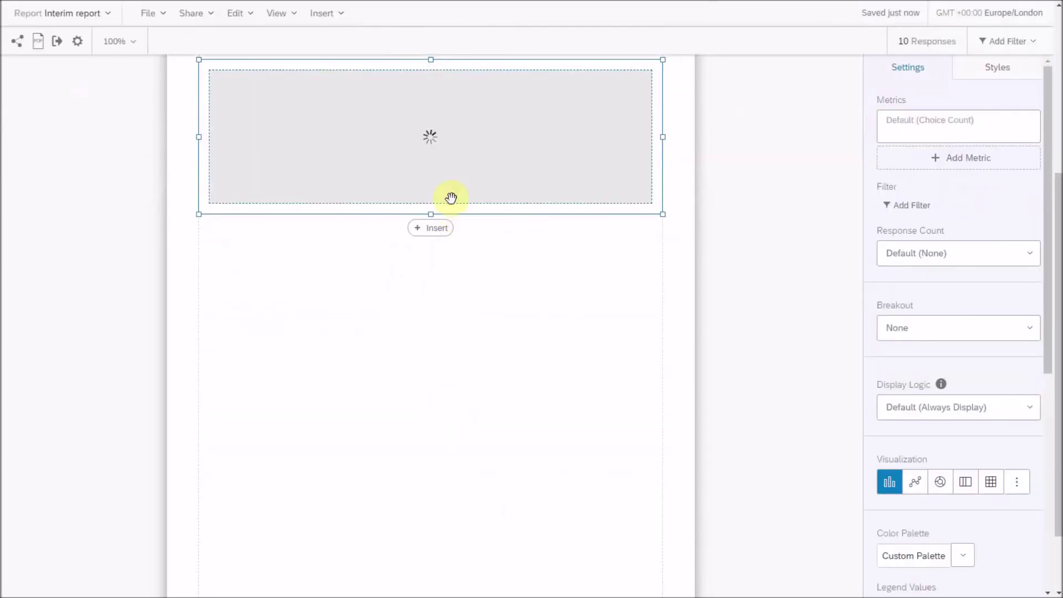
Step: Rename the chart heading to 'Title' and reduce its font size
{"action": "scroll", "coordinate": [408, 226], "scroll_direction": "up", "scroll_amount": 2}
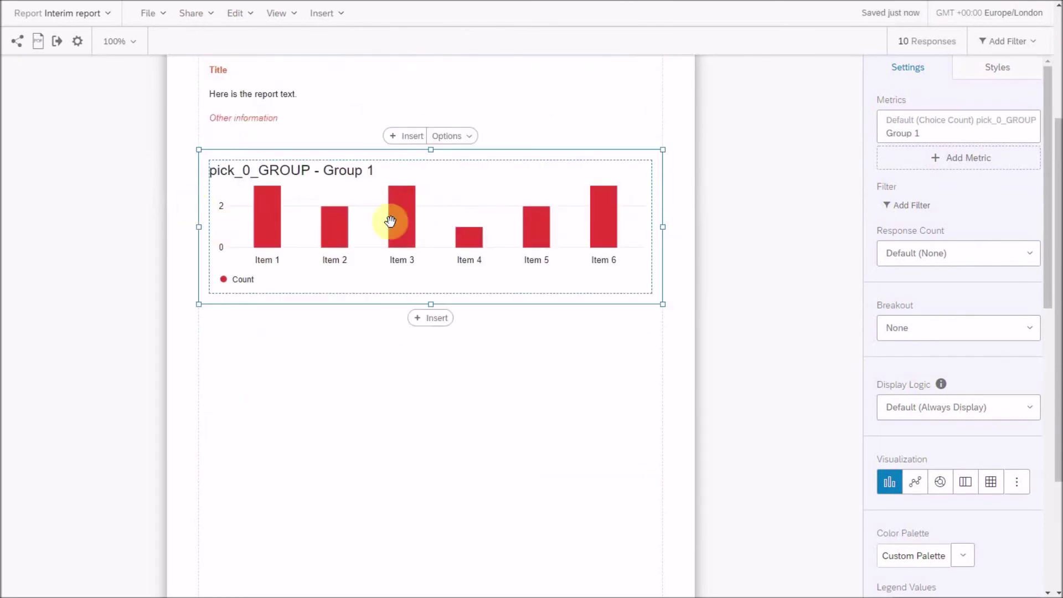
{"action": "left_click", "coordinate": [361, 170]}
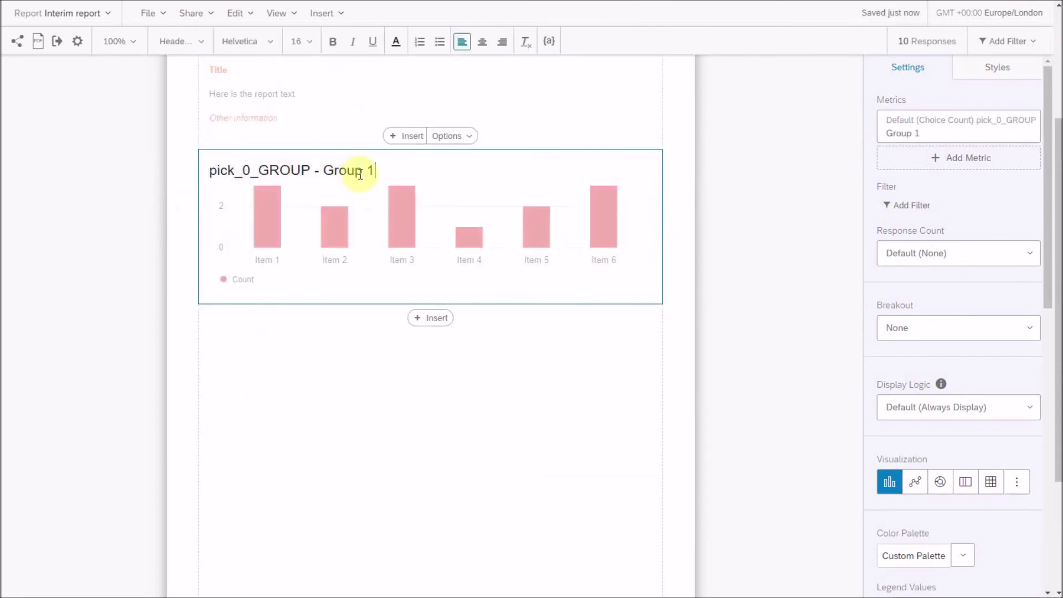
{"action": "left_click_drag", "start_coordinate": [394, 175], "coordinate": [205, 172]}
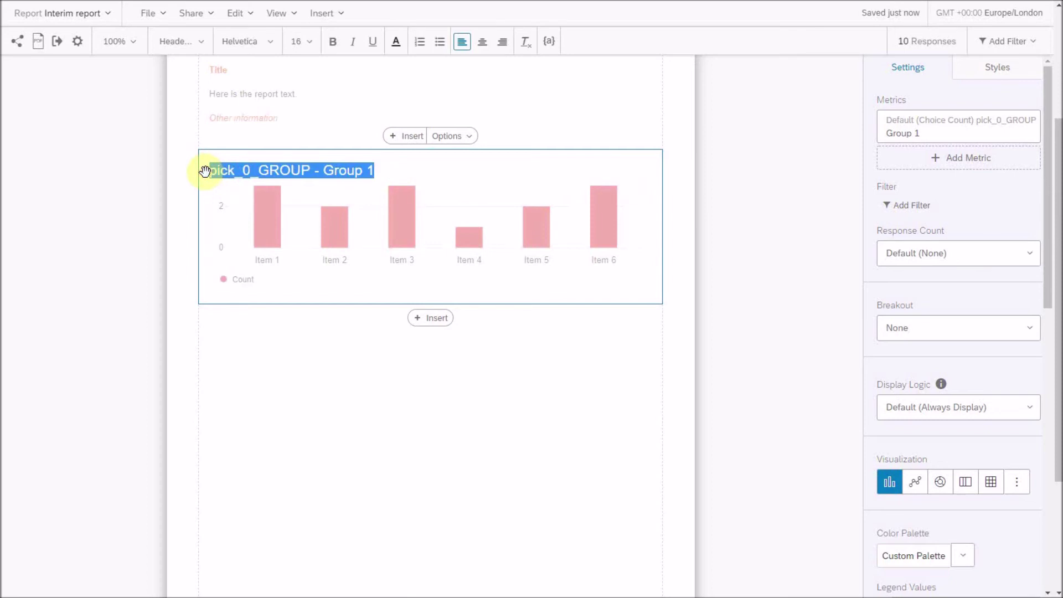
{"action": "type", "text": "Title"}
{"action": "key", "text": "ctrl+a"}
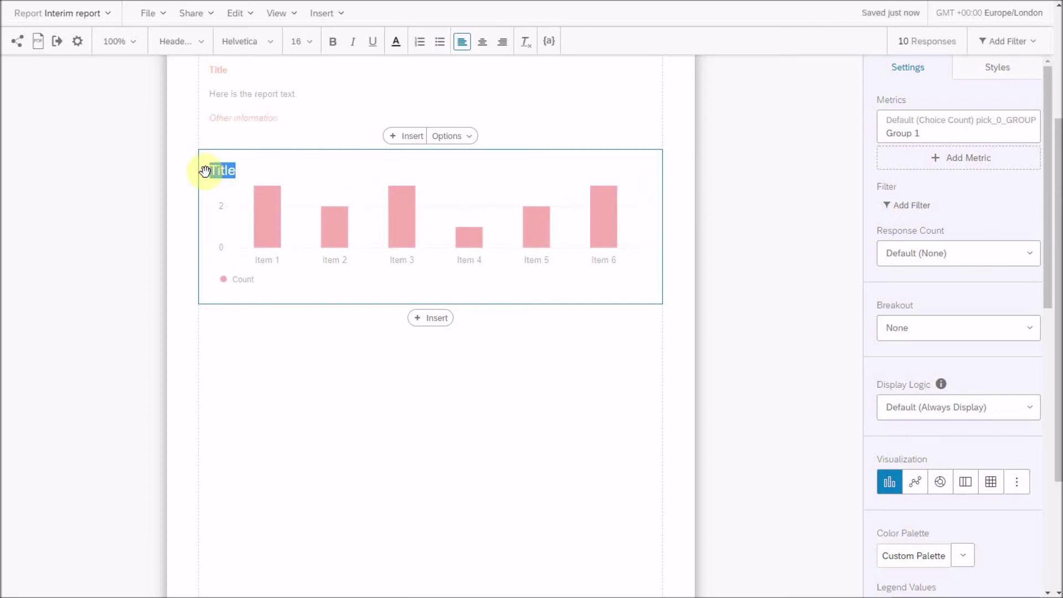
{"action": "left_click", "coordinate": [317, 44]}
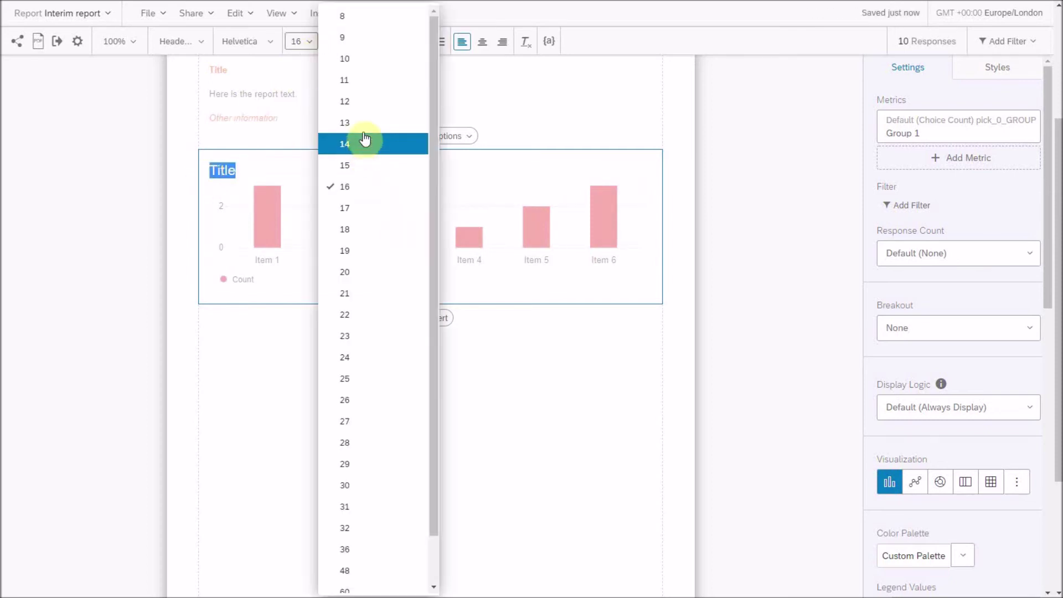
{"action": "left_click", "coordinate": [369, 108]}
{"action": "left_click", "coordinate": [406, 551]}
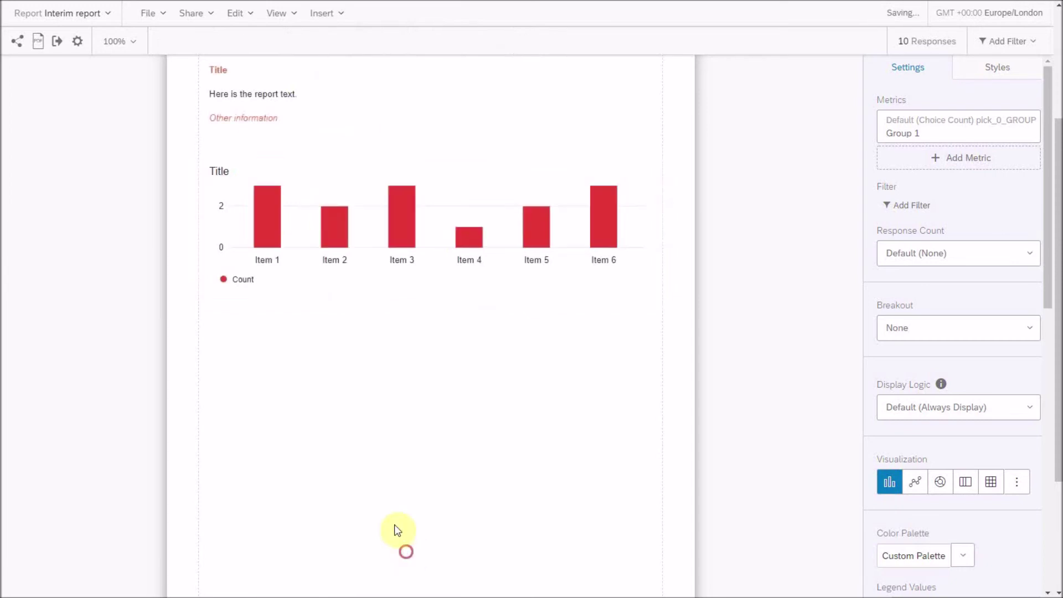
{"action": "left_click", "coordinate": [428, 291]}
{"action": "left_click", "coordinate": [429, 318]}
{"action": "mouse_move", "coordinate": [437, 182]}
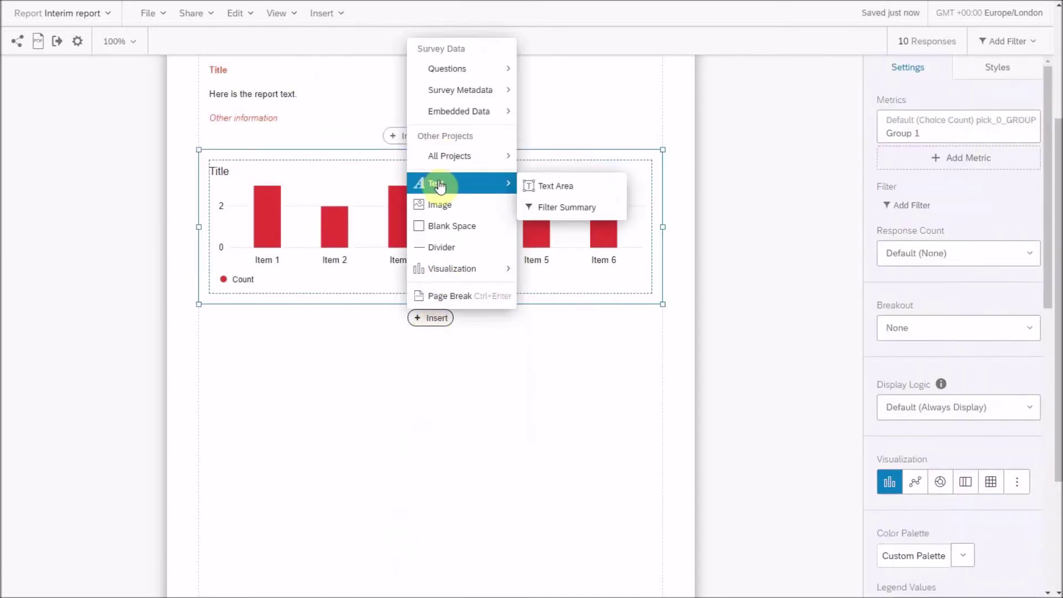
Step: Add an 'Interpretation of above' text area below the chart and narrow its box
{"action": "left_click", "coordinate": [531, 209]}
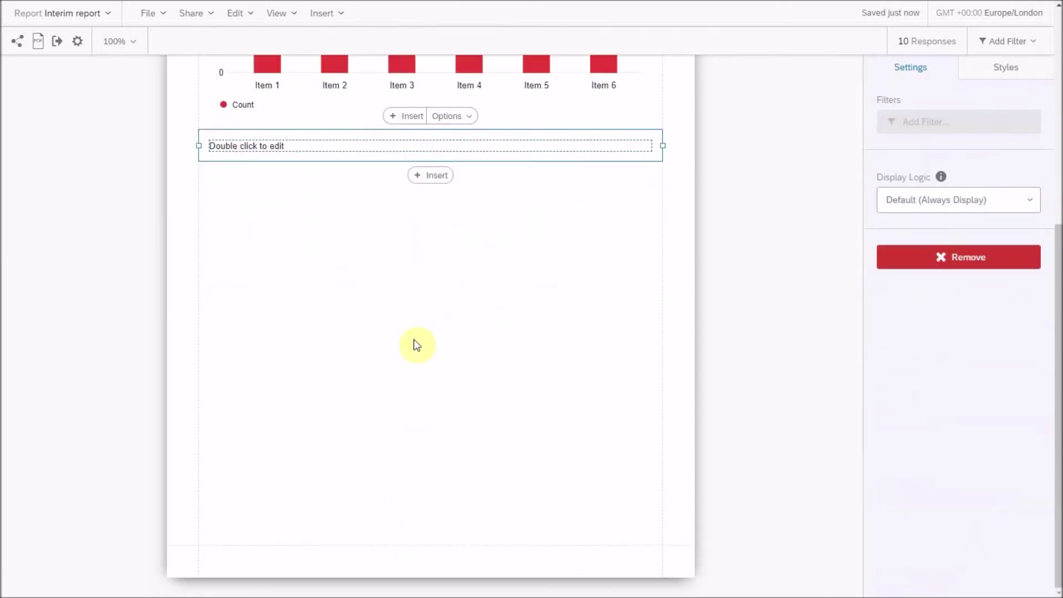
{"action": "double_click", "coordinate": [359, 150]}
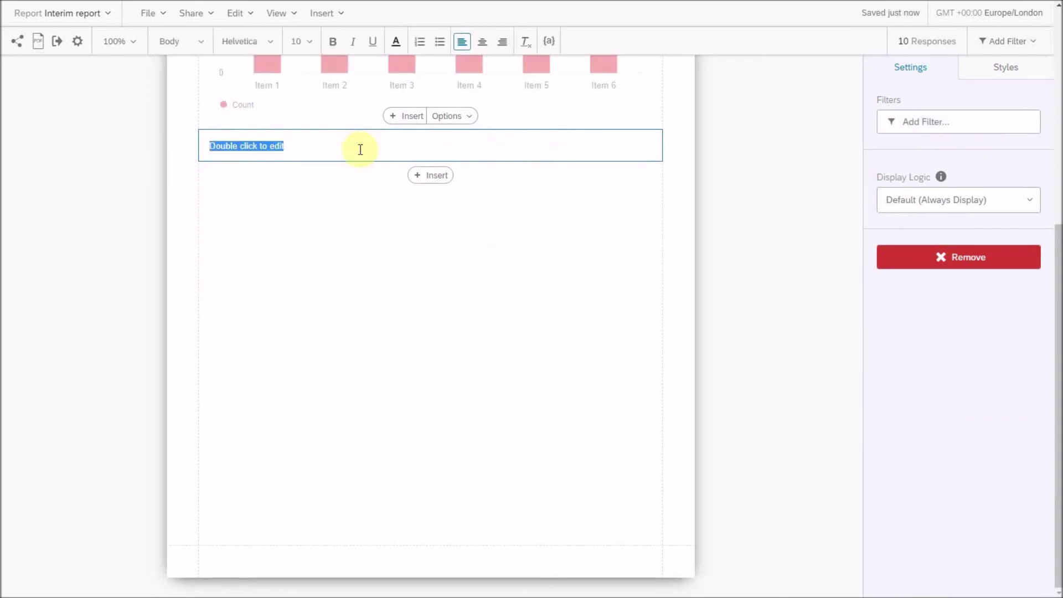
{"action": "type", "text": "Interpretation of above"}
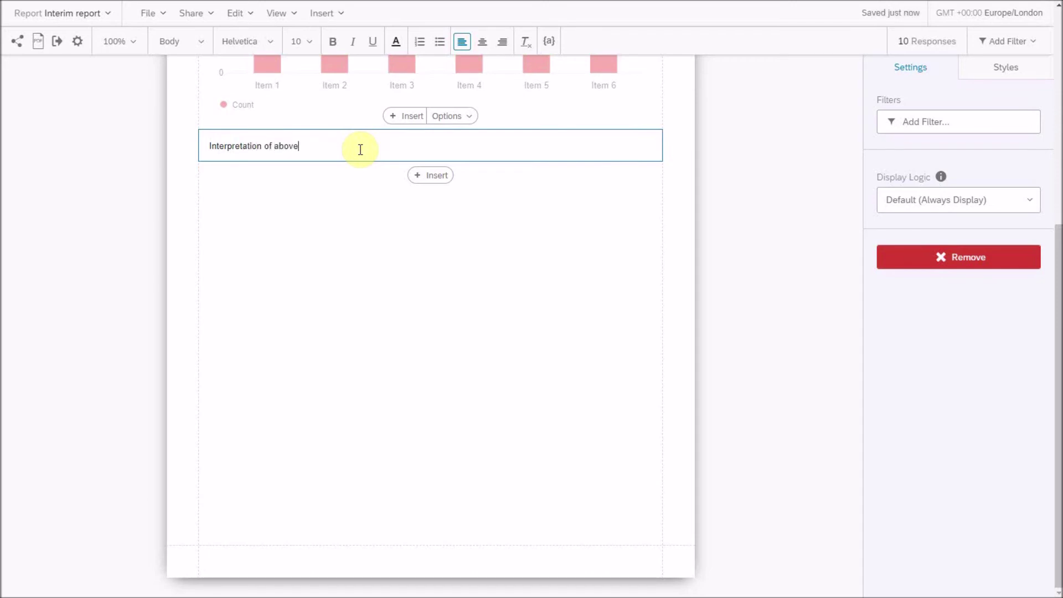
{"action": "left_click", "coordinate": [410, 162]}
{"action": "left_click_drag", "start_coordinate": [660, 144], "coordinate": [377, 136]}
{"action": "left_click", "coordinate": [419, 160]}
Step: Insert a horizontal divider below the interpretation text and make it shorter
{"action": "left_click", "coordinate": [335, 130]}
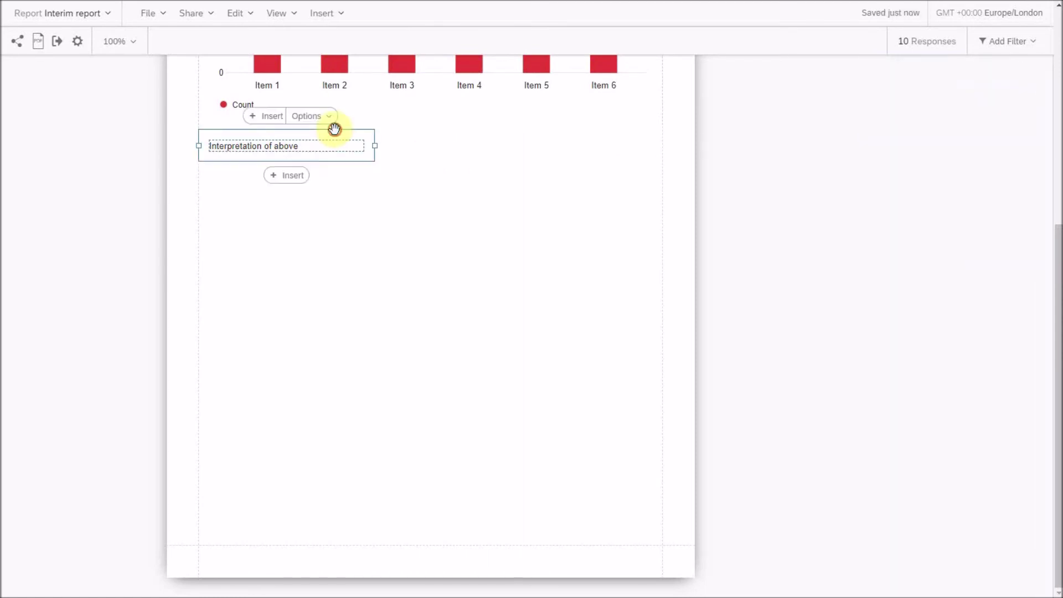
{"action": "left_click", "coordinate": [288, 176]}
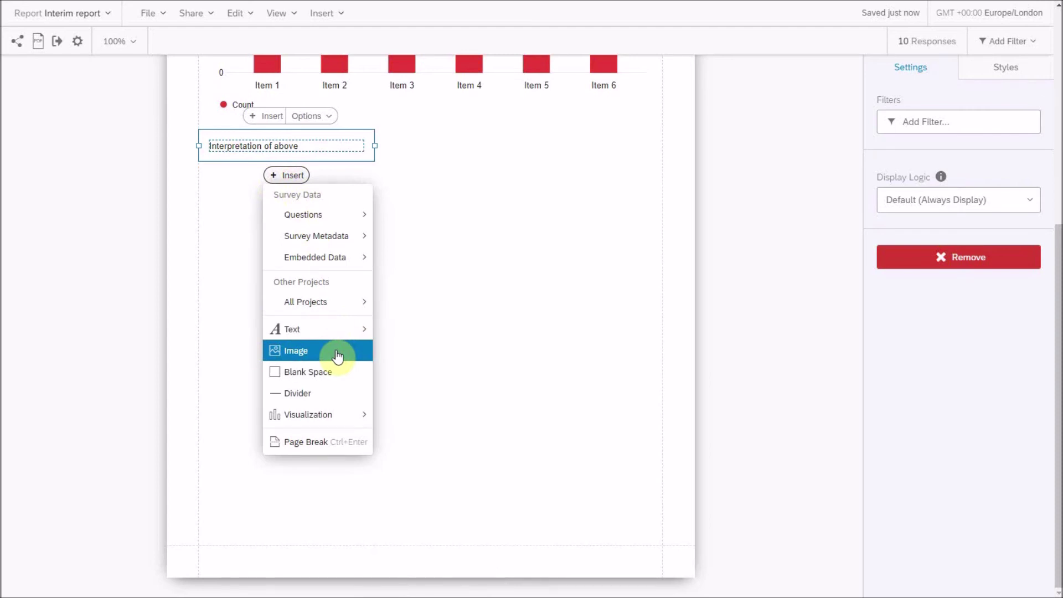
{"action": "left_click", "coordinate": [335, 393]}
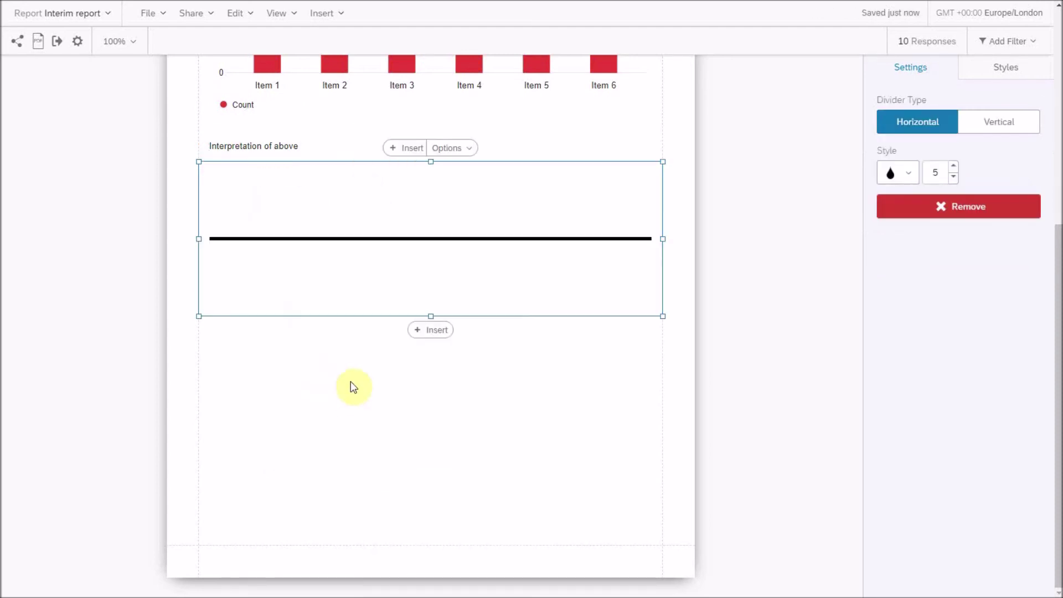
{"action": "left_click_drag", "start_coordinate": [430, 316], "coordinate": [434, 187]}
{"action": "left_click", "coordinate": [427, 225]}
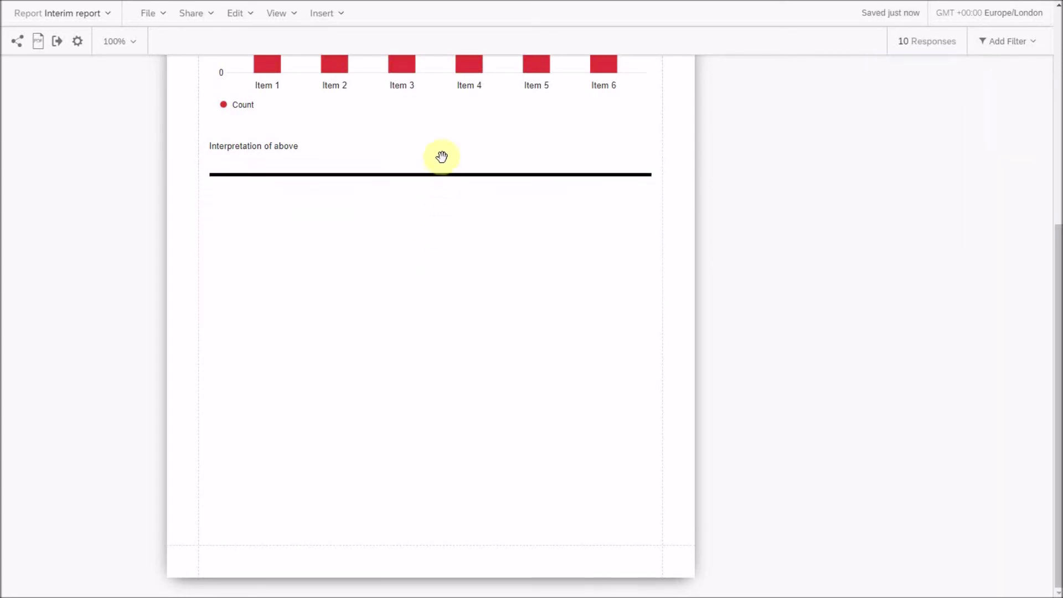
Step: Widen the interpretation text box again and show the question list below the divider
{"action": "left_click", "coordinate": [316, 140]}
{"action": "left_click_drag", "start_coordinate": [374, 145], "coordinate": [667, 149]}
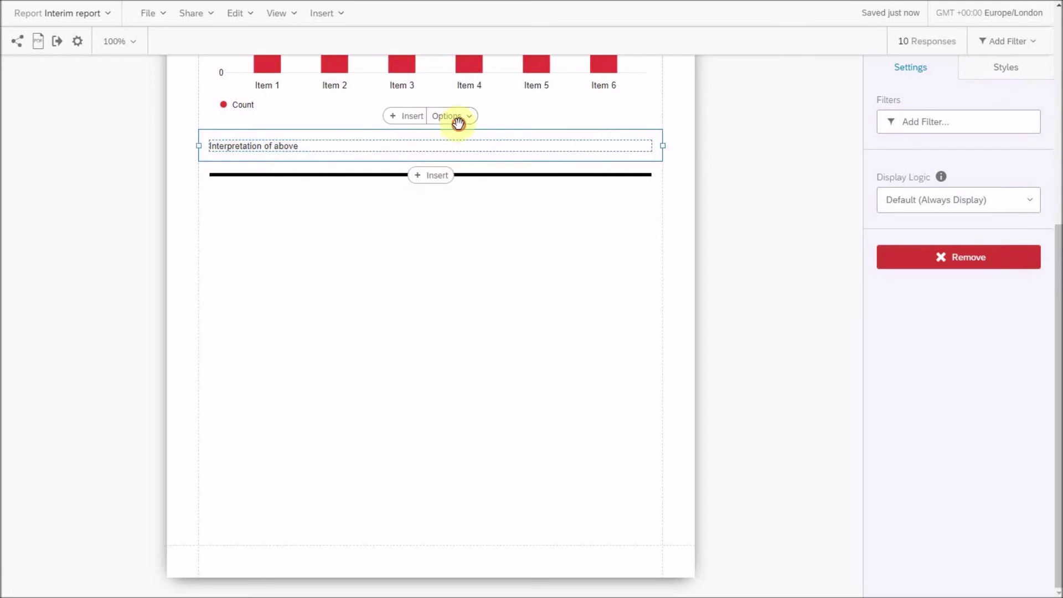
{"action": "left_click", "coordinate": [464, 120]}
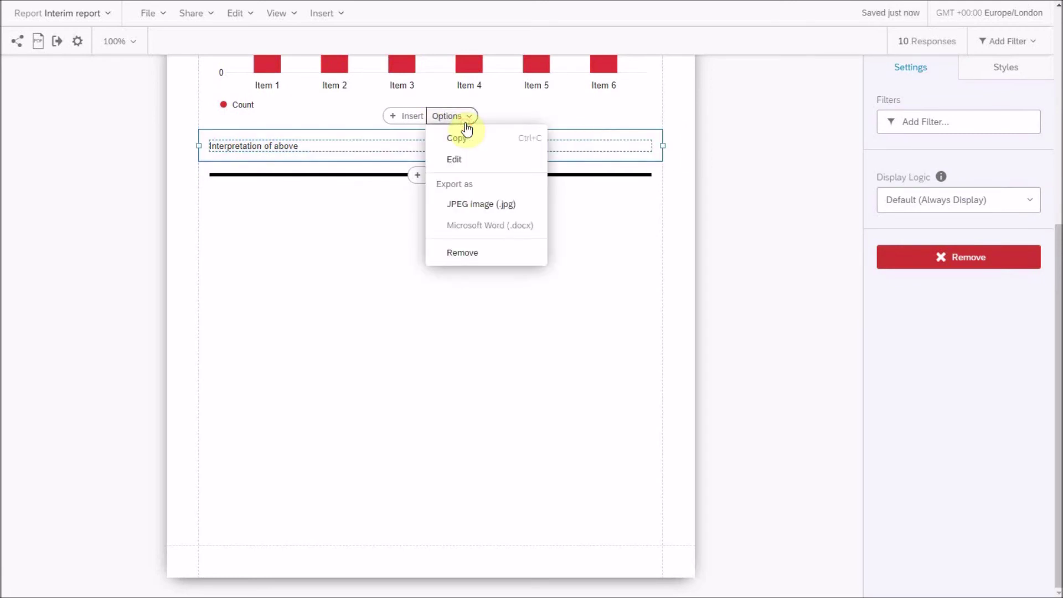
{"action": "left_click", "coordinate": [371, 236]}
{"action": "left_click", "coordinate": [423, 174]}
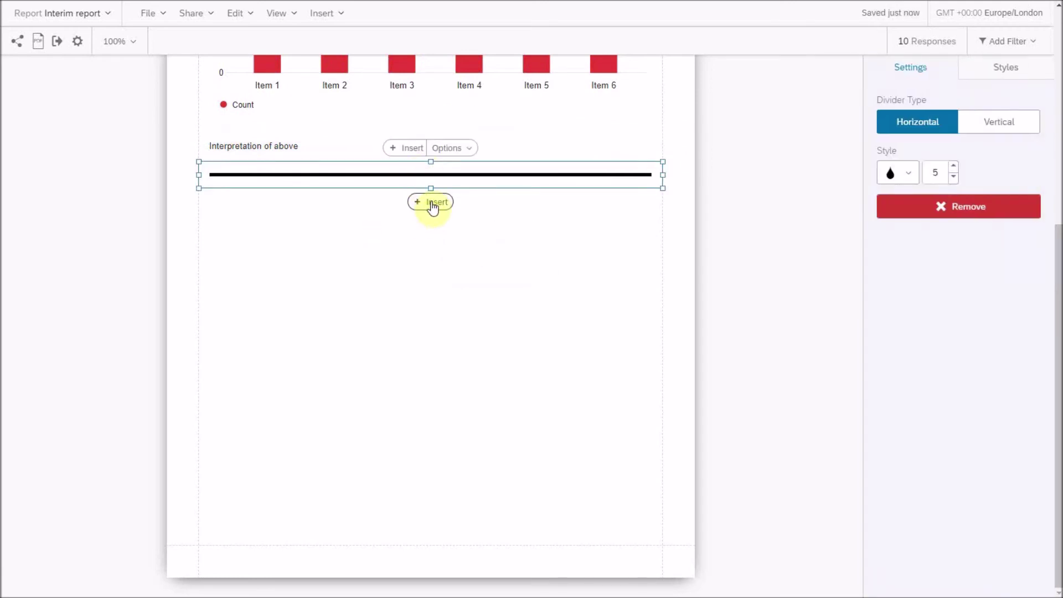
{"action": "left_click", "coordinate": [431, 203]}
{"action": "mouse_move", "coordinate": [470, 244]}
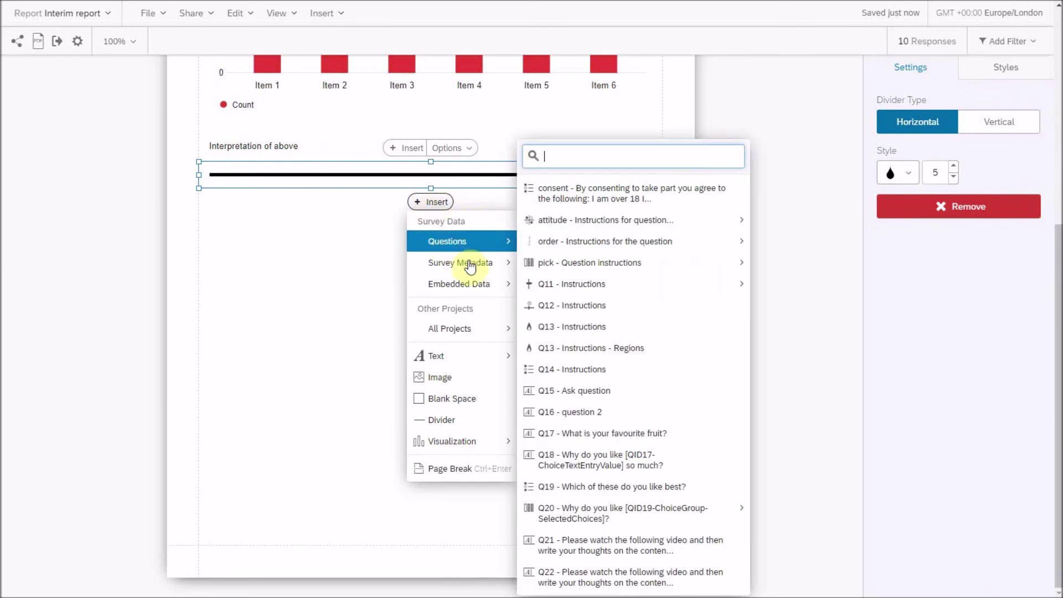
Step: Insert the Q17 favourite-fruit results table and delete its heading text
{"action": "left_click", "coordinate": [612, 437]}
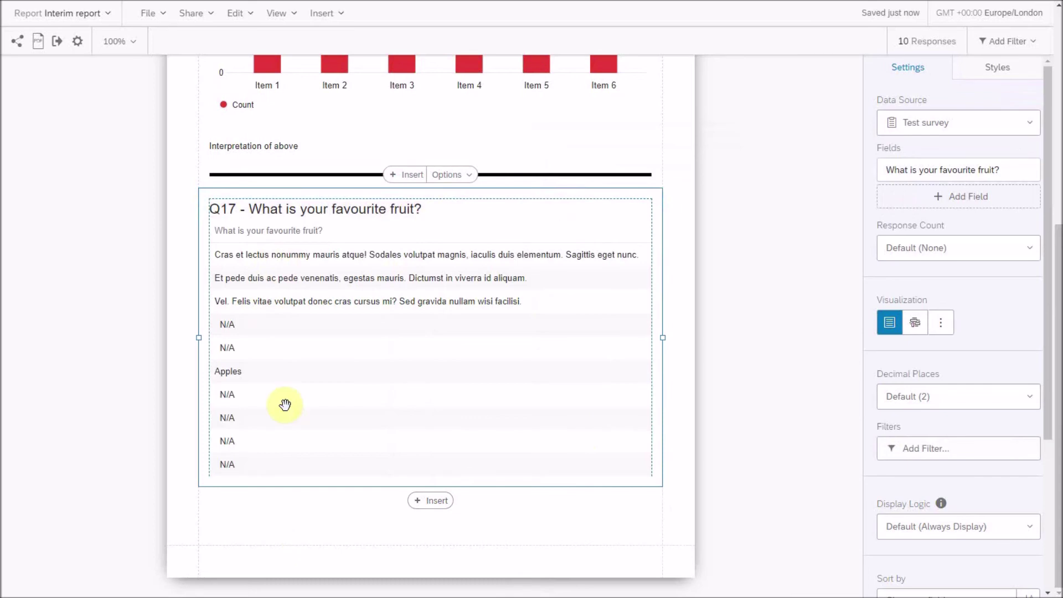
{"action": "left_click", "coordinate": [349, 211]}
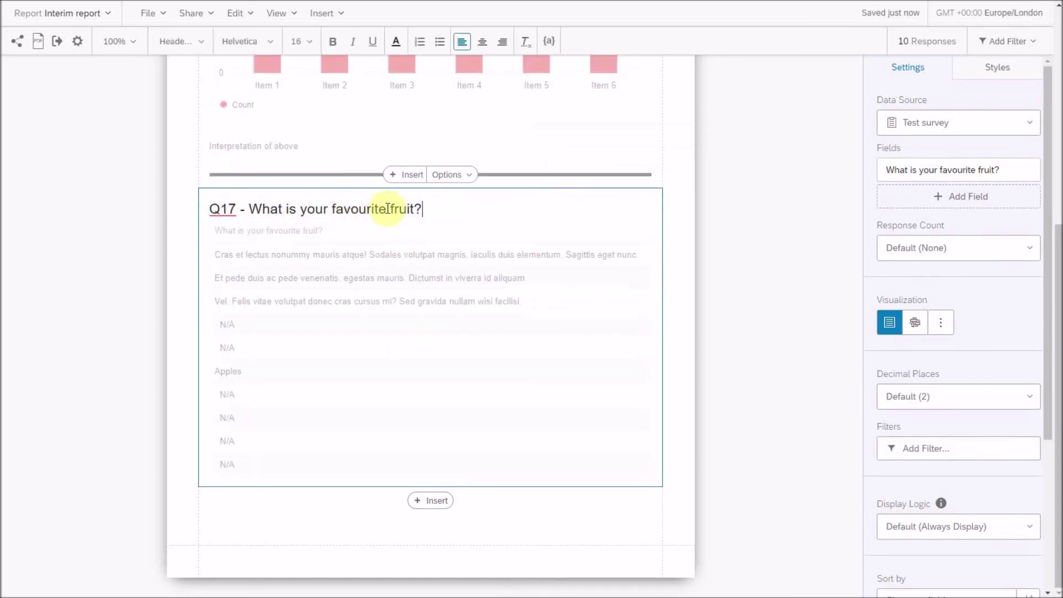
{"action": "left_click_drag", "start_coordinate": [422, 208], "coordinate": [29, 192]}
{"action": "key", "text": "BackSpace"}
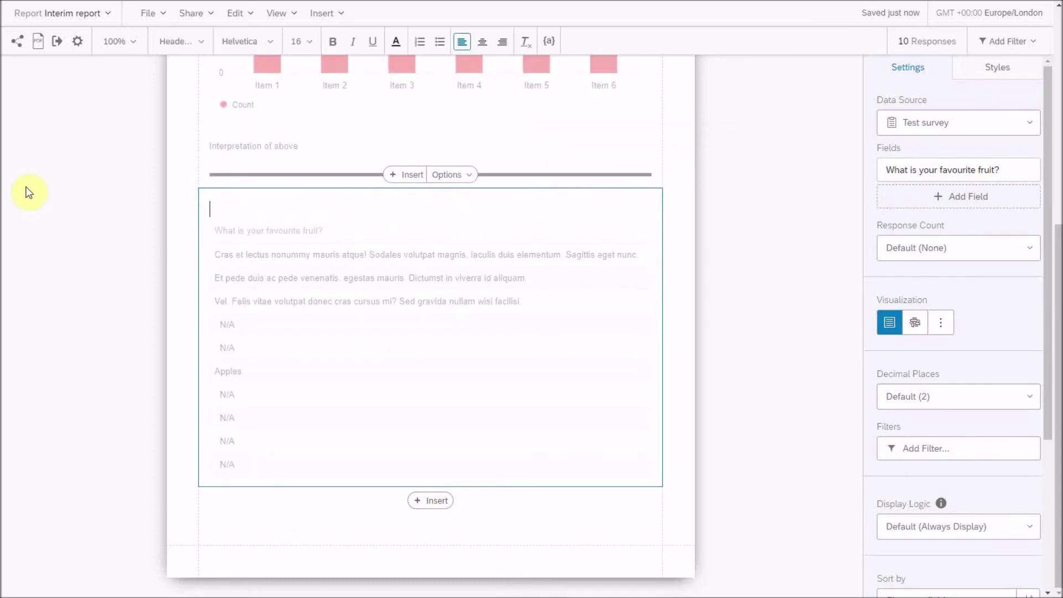
{"action": "left_click", "coordinate": [247, 283]}
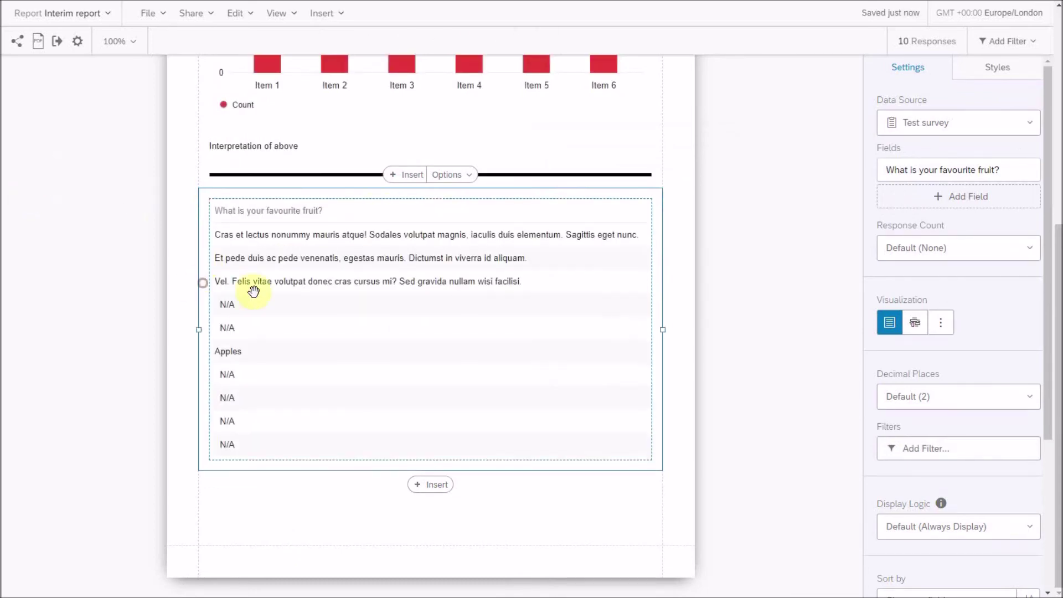
{"action": "left_click", "coordinate": [325, 493]}
{"action": "scroll", "coordinate": [506, 281], "scroll_direction": "up", "scroll_amount": 6}
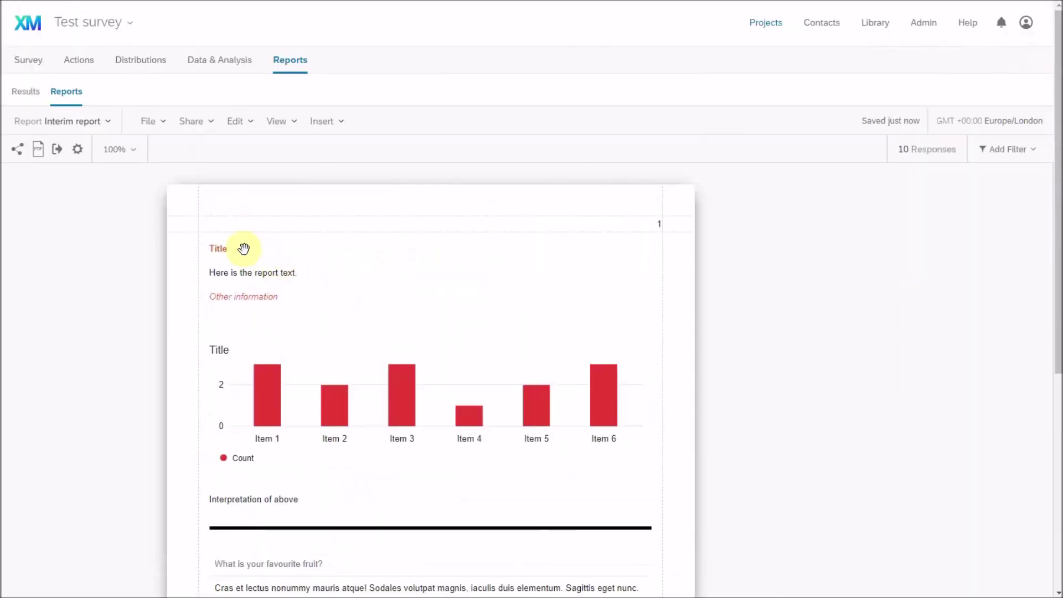
Step: Set the report title to font size 23 and retype it as 'TITLE'
{"action": "double_click", "coordinate": [219, 248]}
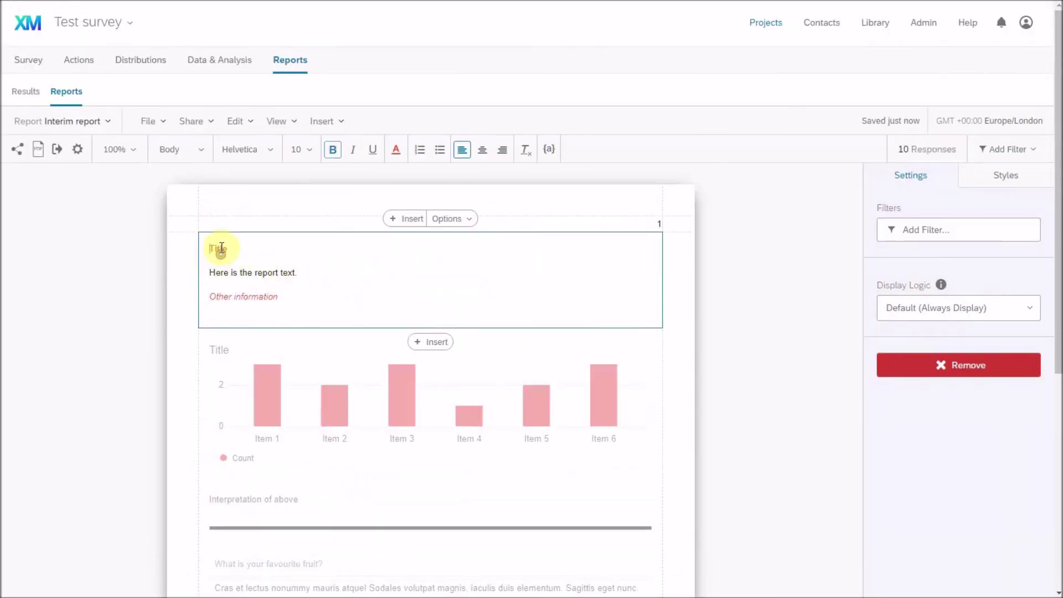
{"action": "left_click", "coordinate": [298, 149]}
{"action": "left_click", "coordinate": [334, 336]}
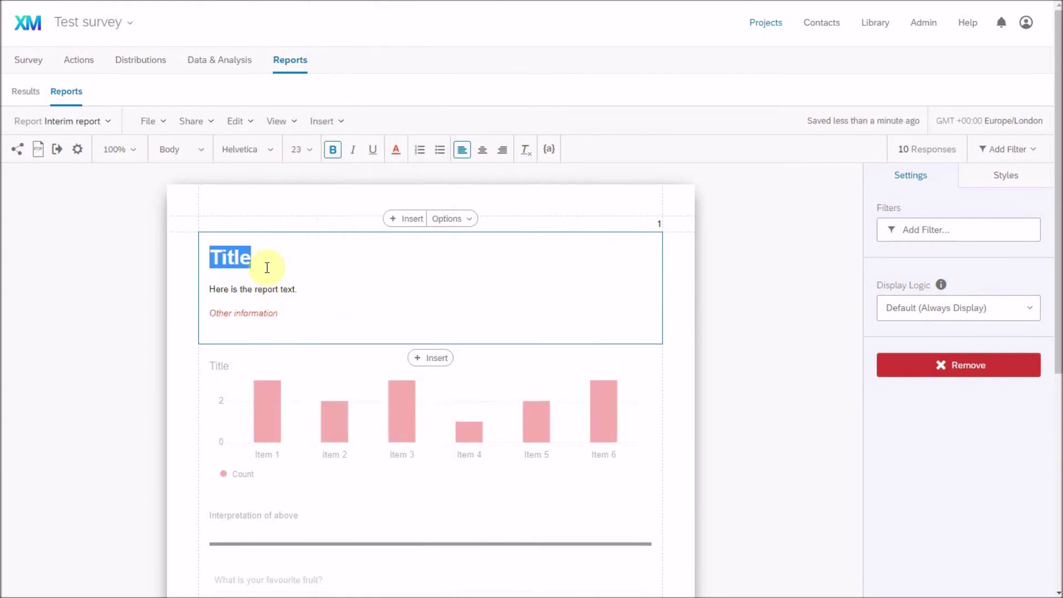
{"action": "type", "text": "TITLE"}
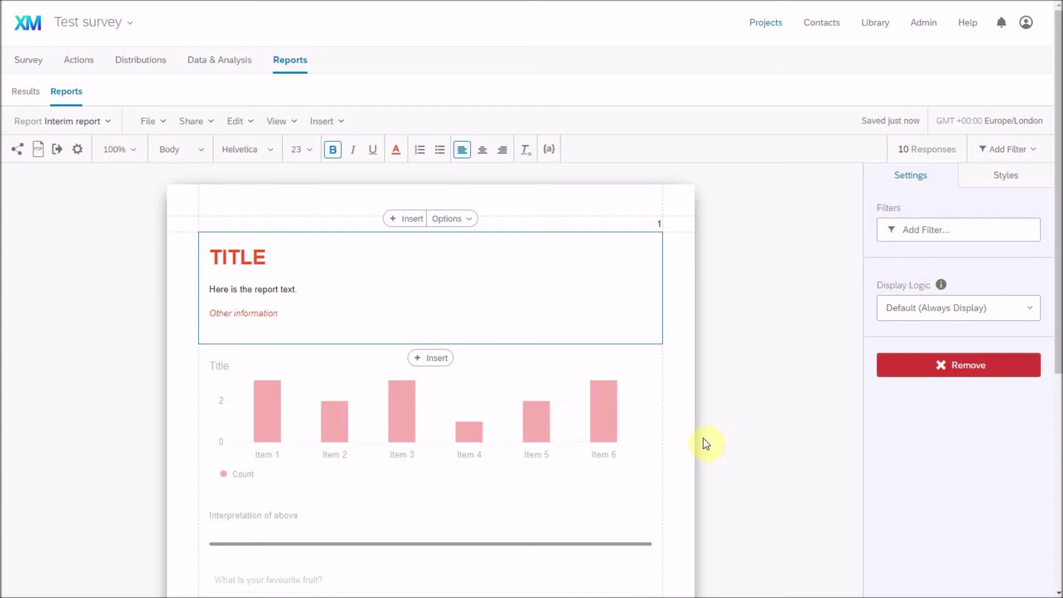
{"action": "left_click", "coordinate": [662, 437]}
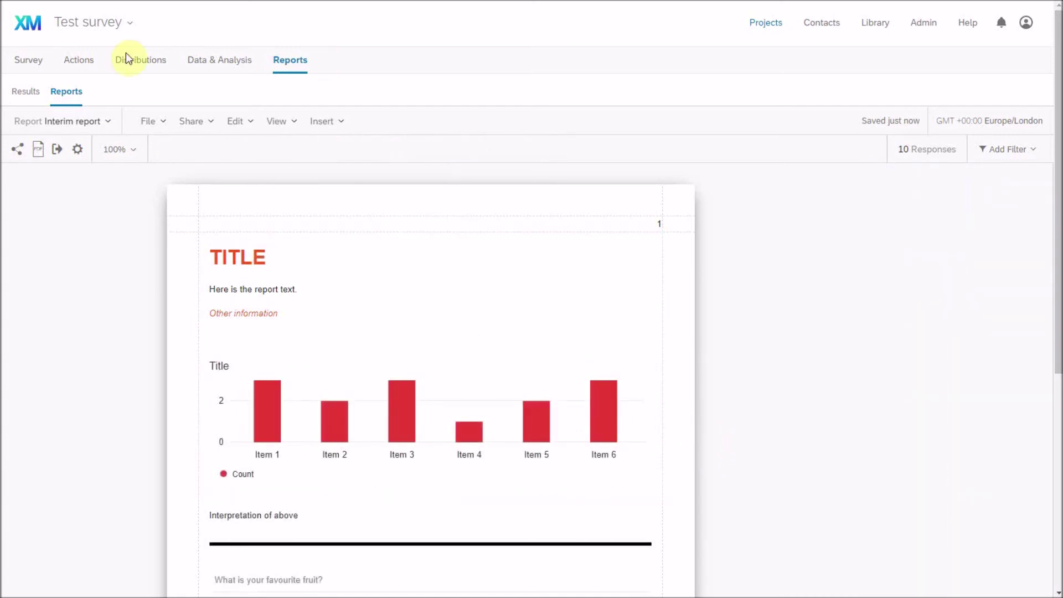
{"action": "left_click", "coordinate": [108, 123]}
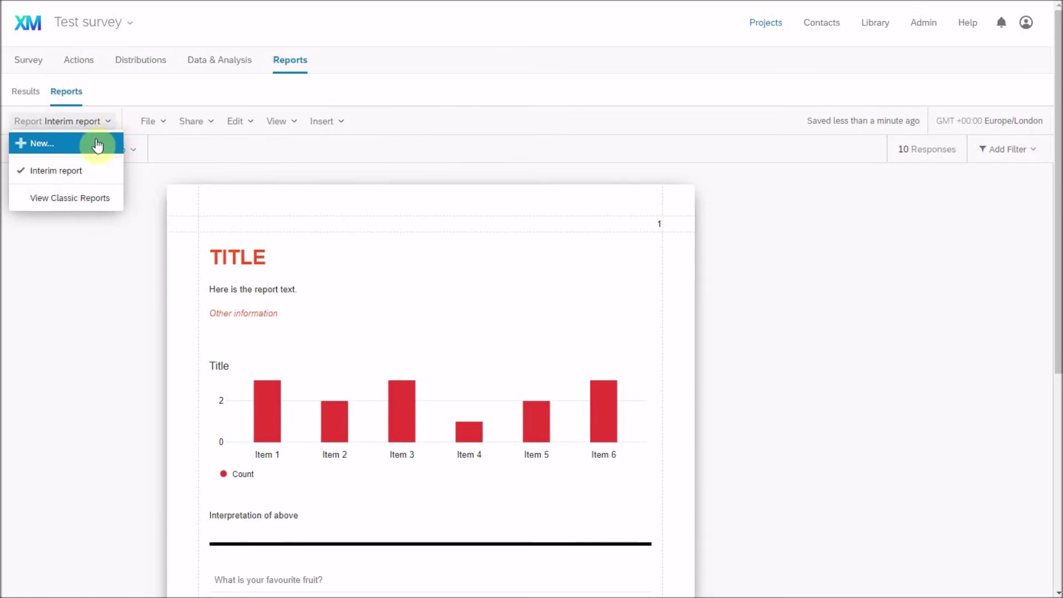
Step: Create a new blank report named 'Selected groups'
{"action": "left_click", "coordinate": [97, 145]}
{"action": "left_click", "coordinate": [538, 183]}
{"action": "type", "text": "Selec"}
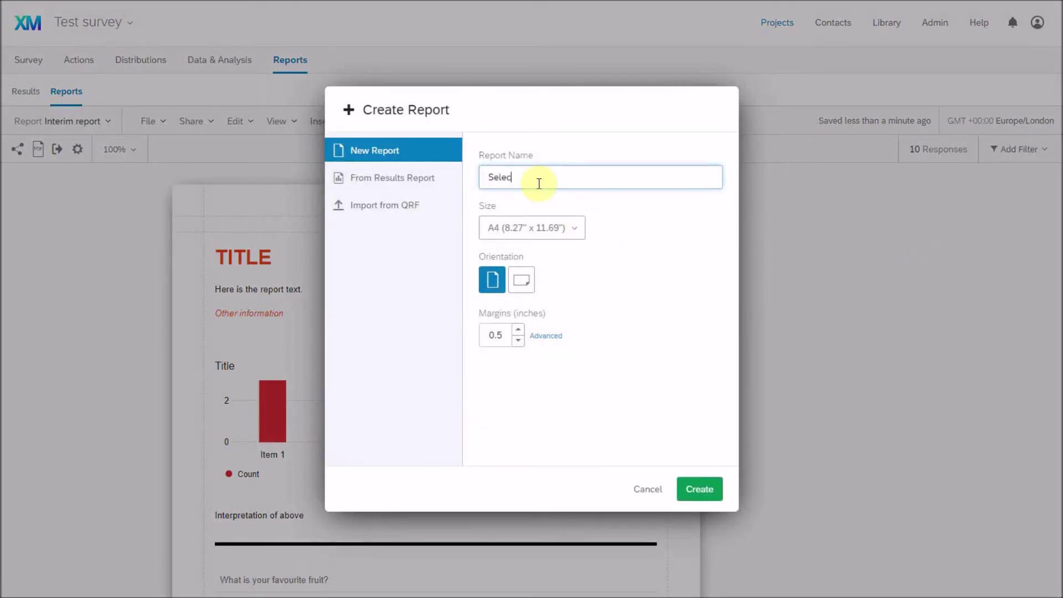
{"action": "type", "text": "toed groups"}
{"action": "left_click", "coordinate": [700, 487]}
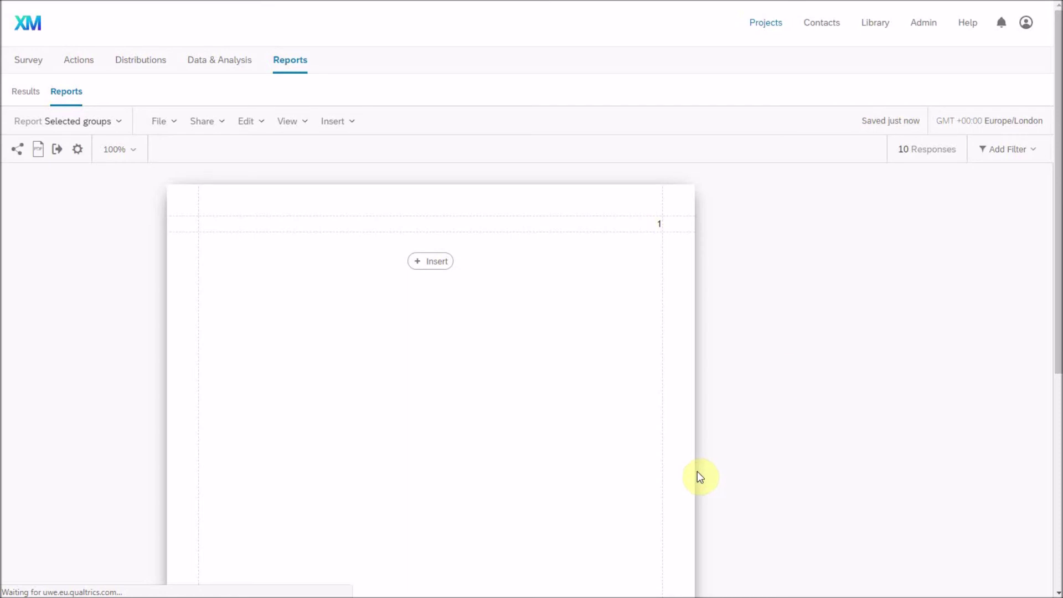
{"action": "left_click", "coordinate": [1021, 149]}
Step: Start a new response filter for Test survey, then cancel and discard it unsaved
{"action": "mouse_move", "coordinate": [1003, 189]}
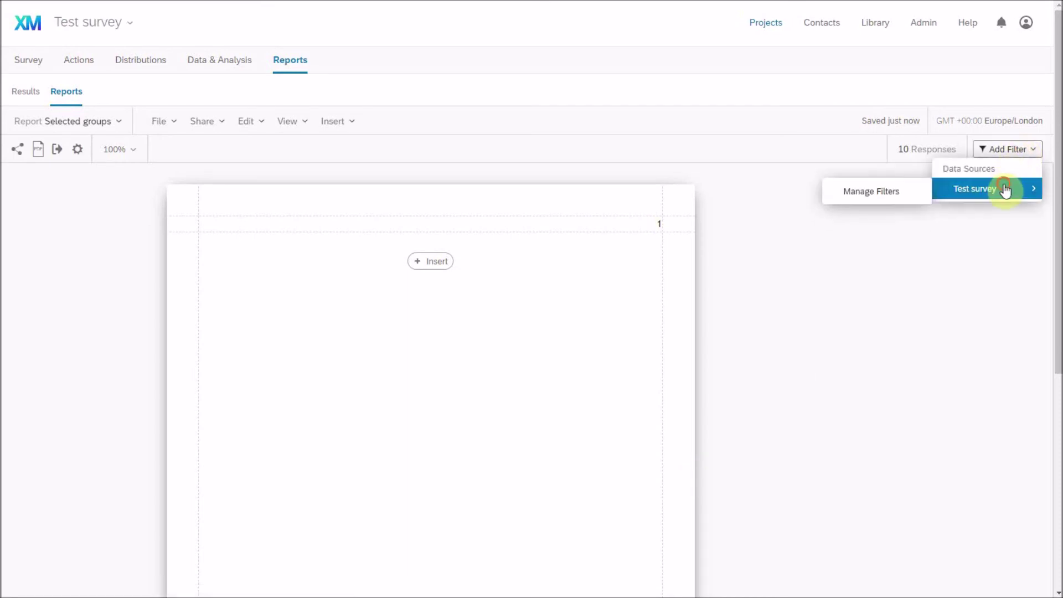
{"action": "left_click", "coordinate": [882, 193]}
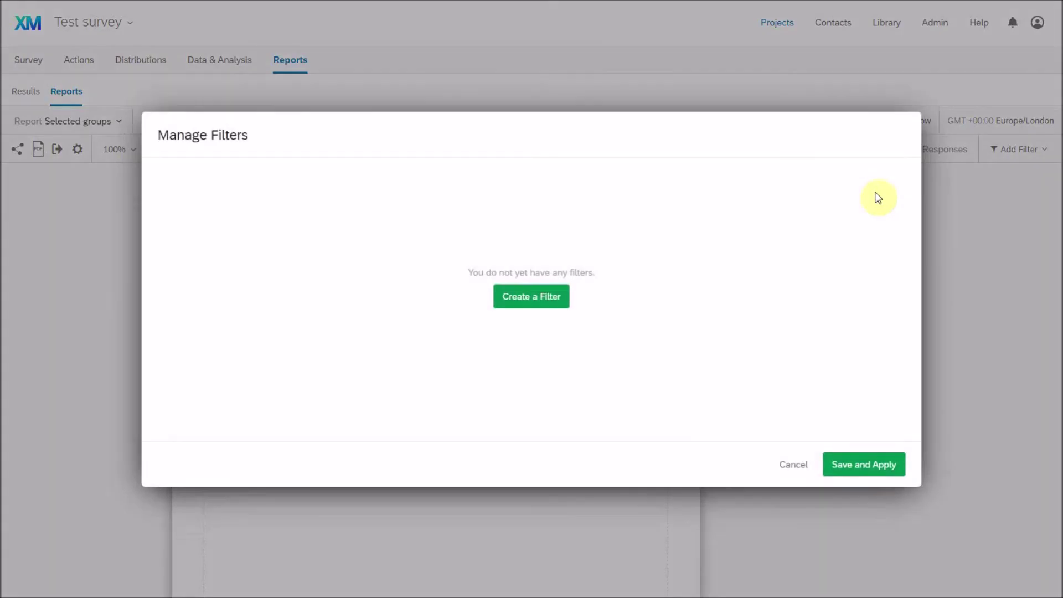
{"action": "left_click", "coordinate": [539, 307]}
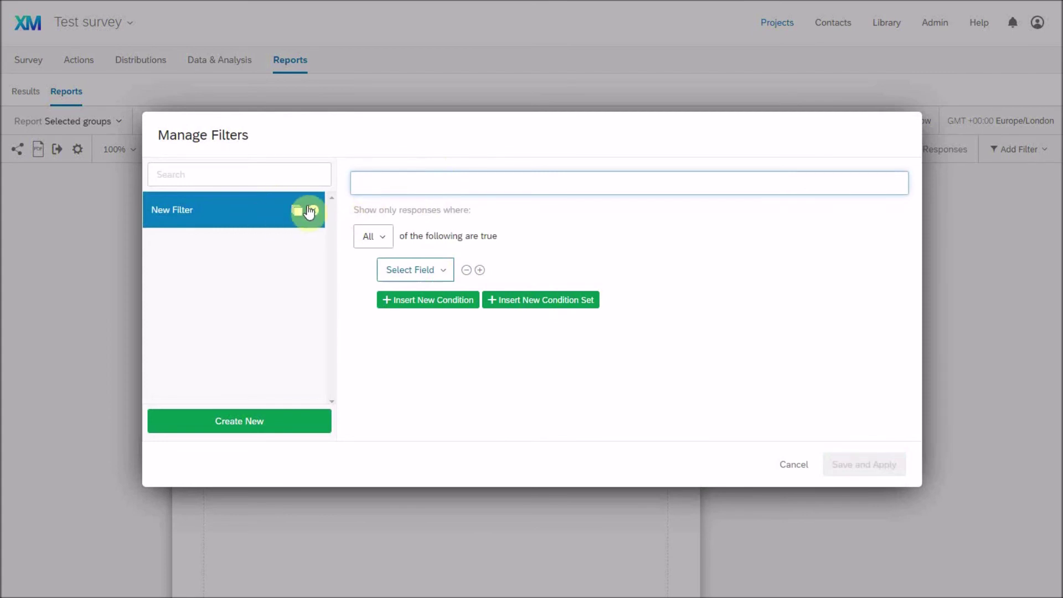
{"action": "left_click", "coordinate": [438, 265]}
{"action": "mouse_move", "coordinate": [543, 248]}
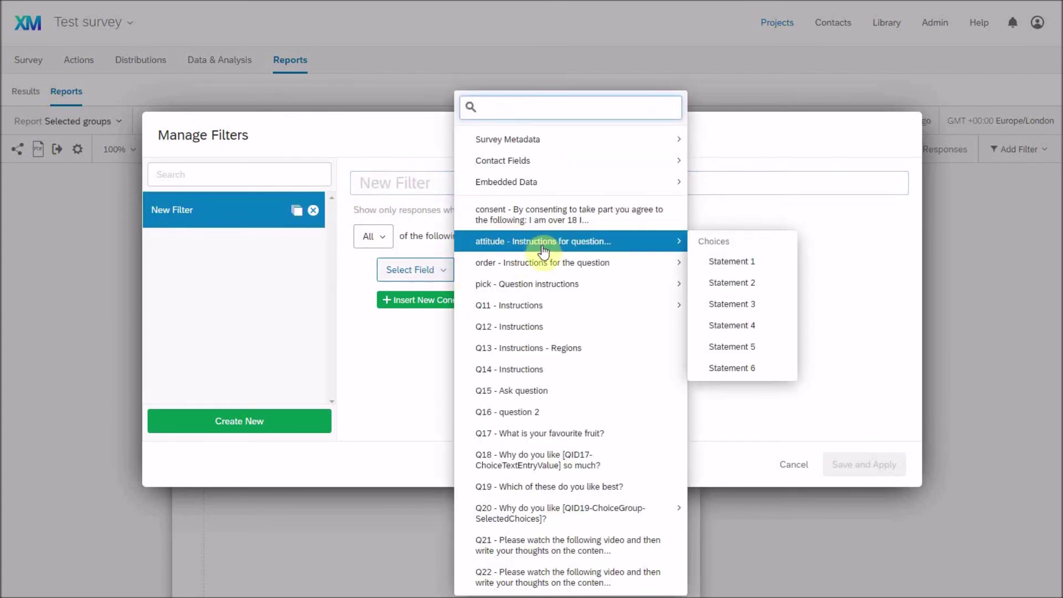
{"action": "mouse_move", "coordinate": [542, 283]}
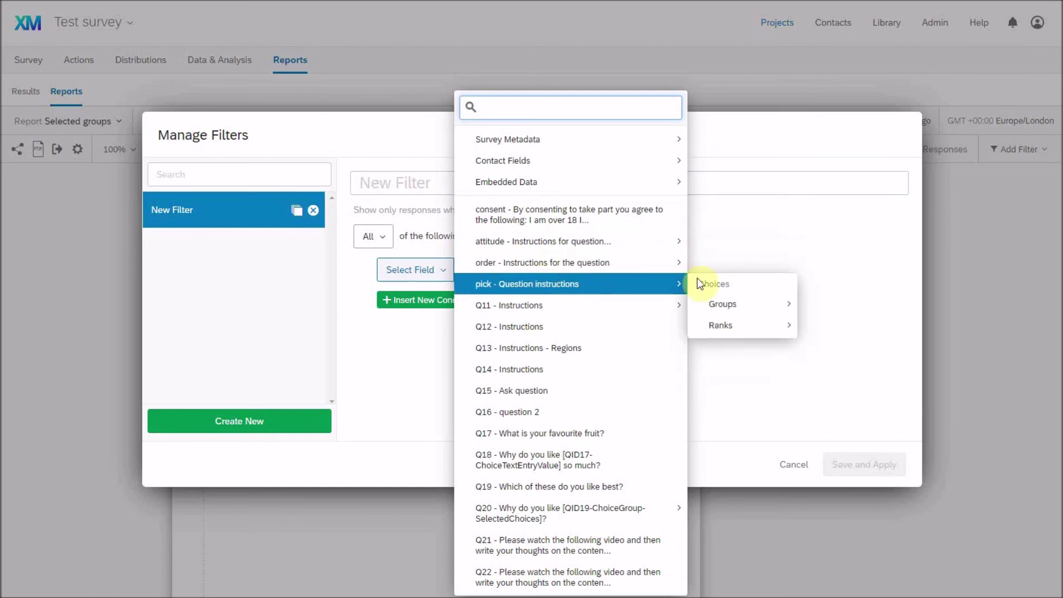
{"action": "left_click", "coordinate": [796, 464]}
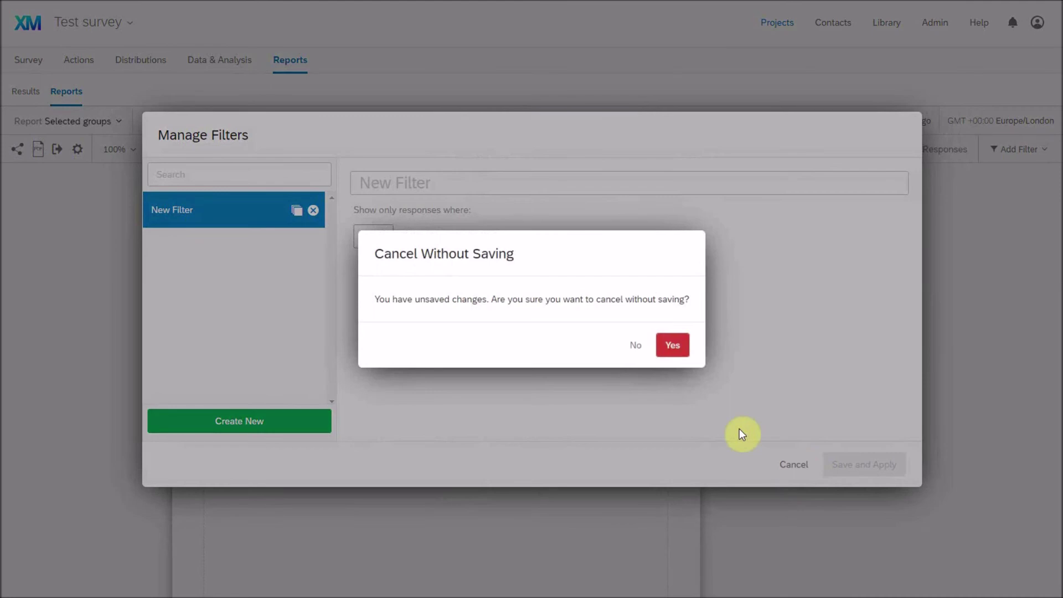
{"action": "left_click", "coordinate": [636, 346]}
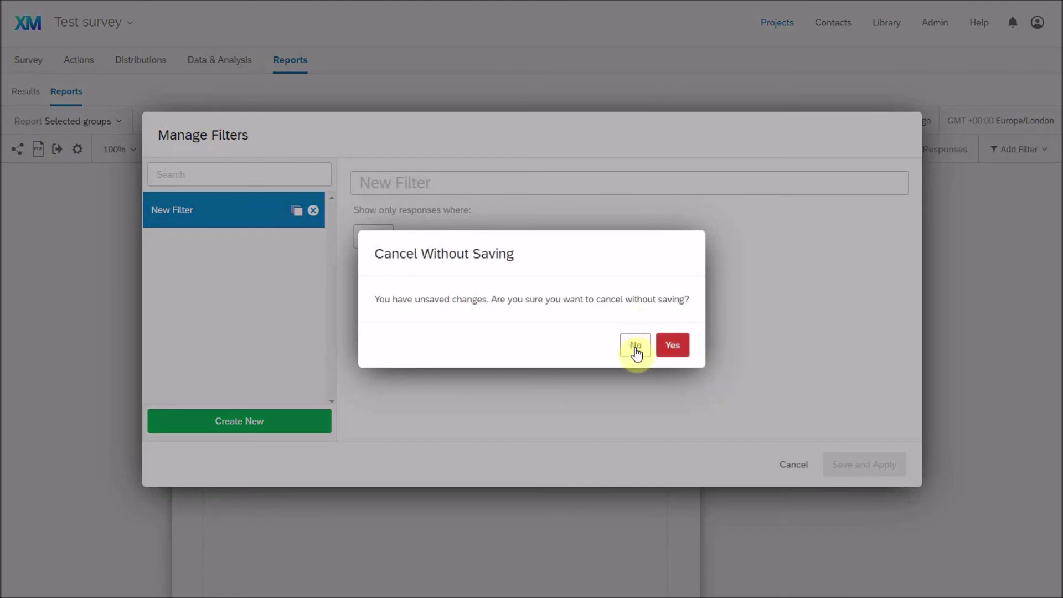
{"action": "left_click", "coordinate": [673, 349]}
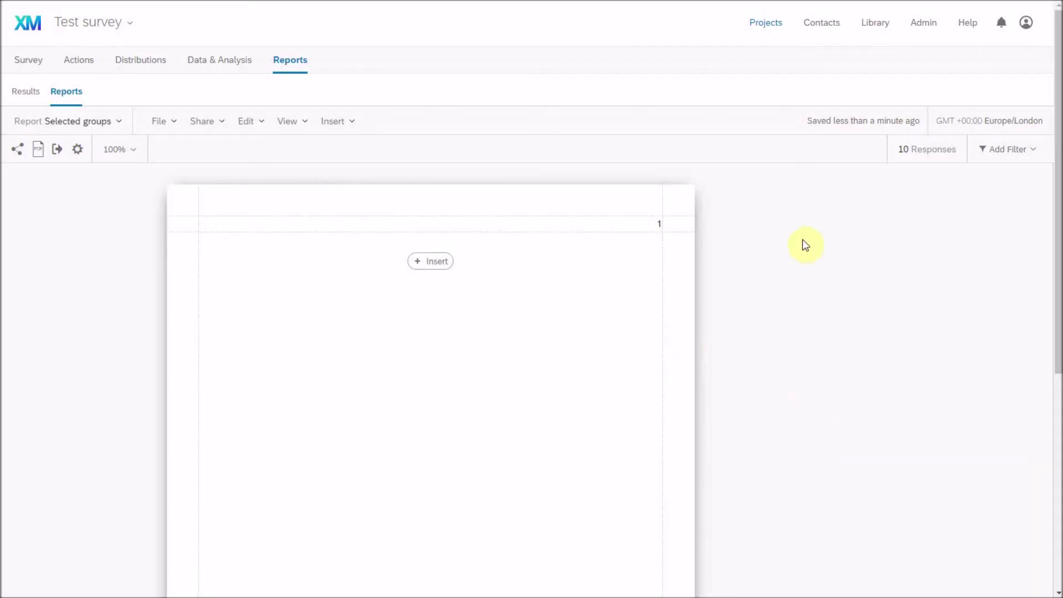
{"action": "left_click", "coordinate": [82, 123]}
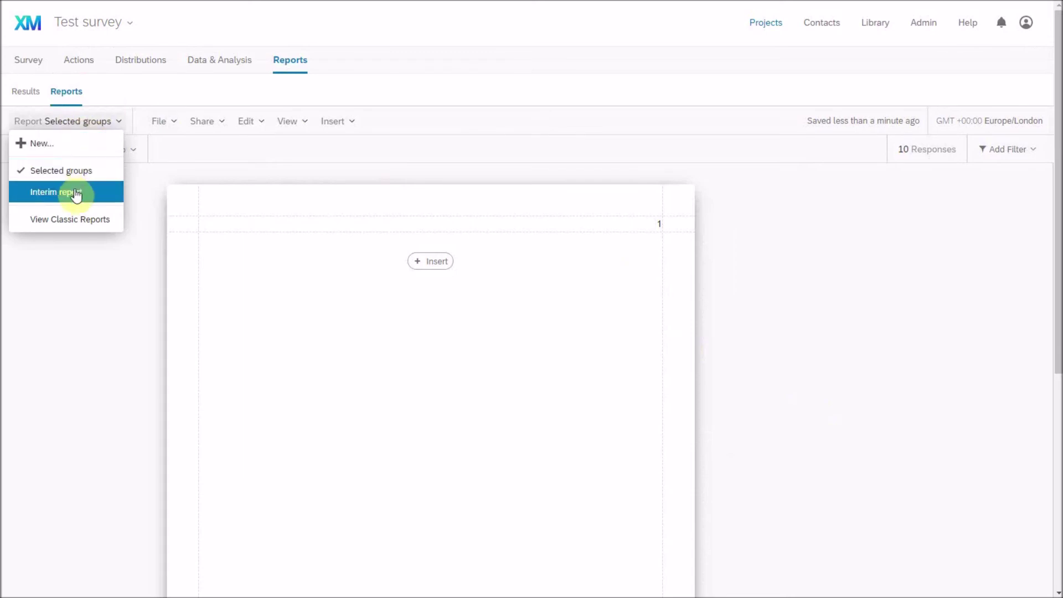
Step: Switch back to the Interim report, download it as a PDF and open the file
{"action": "left_click", "coordinate": [66, 194]}
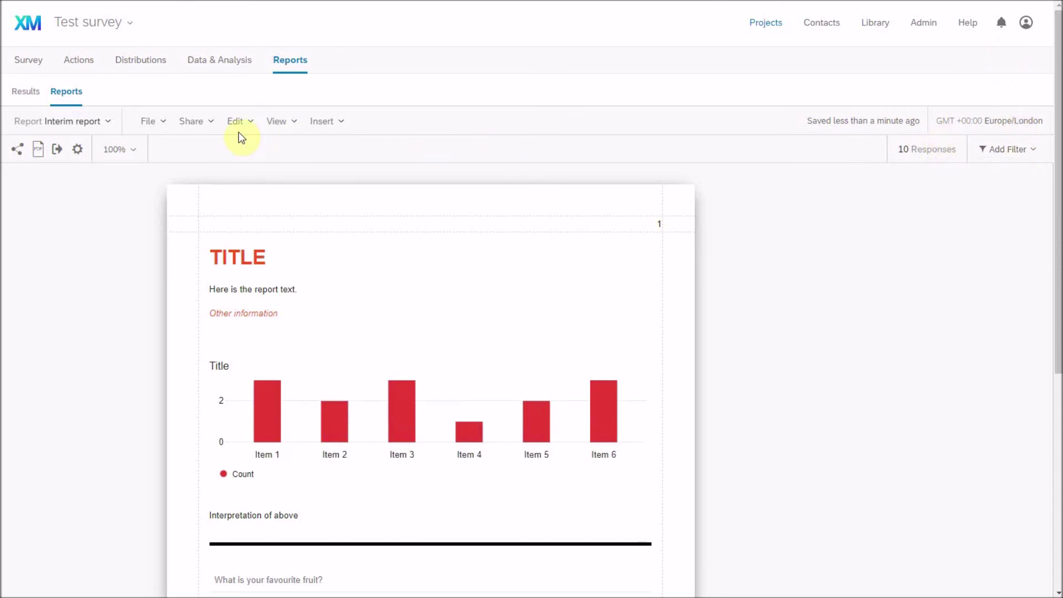
{"action": "left_click", "coordinate": [191, 121]}
{"action": "left_click", "coordinate": [227, 143]}
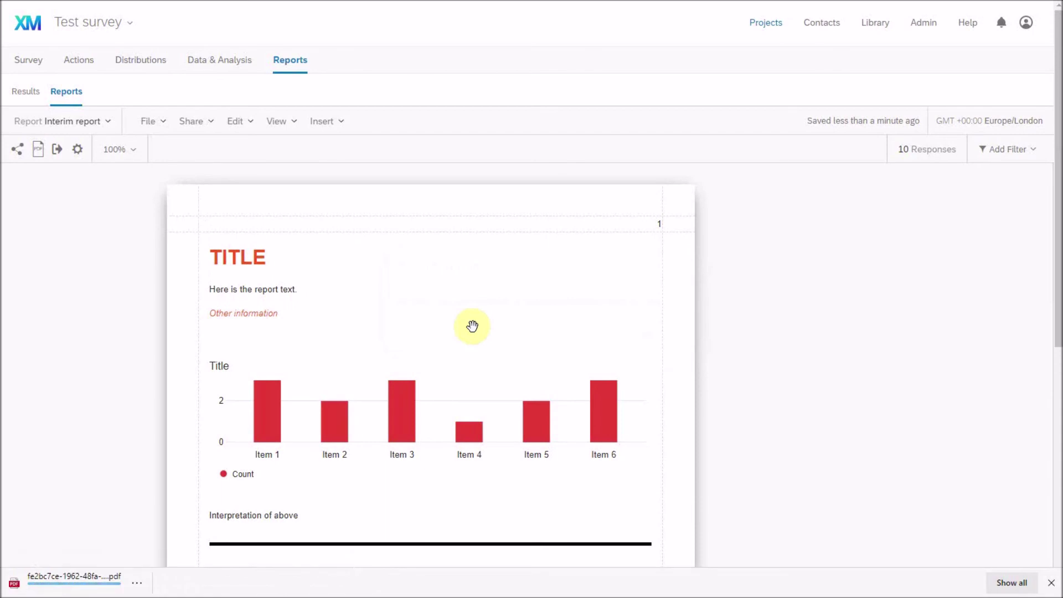
{"action": "left_click", "coordinate": [45, 574]}
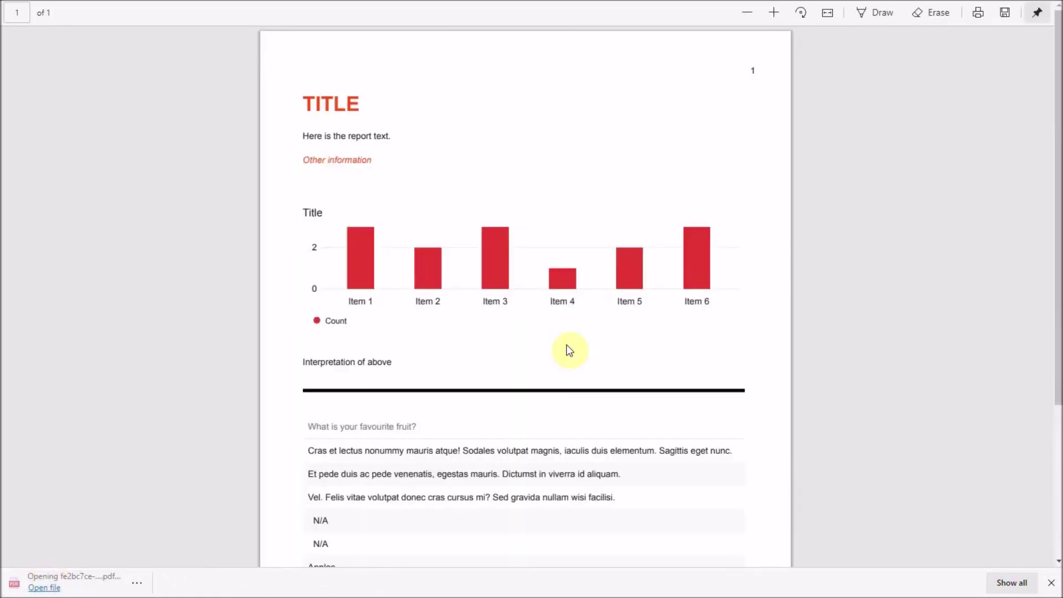
Step: Scroll through the downloaded PDF, then close it to return to the Interim report
{"action": "scroll", "coordinate": [540, 310], "scroll_direction": "down", "scroll_amount": 4}
{"action": "scroll", "coordinate": [537, 314], "scroll_direction": "up", "scroll_amount": 5}
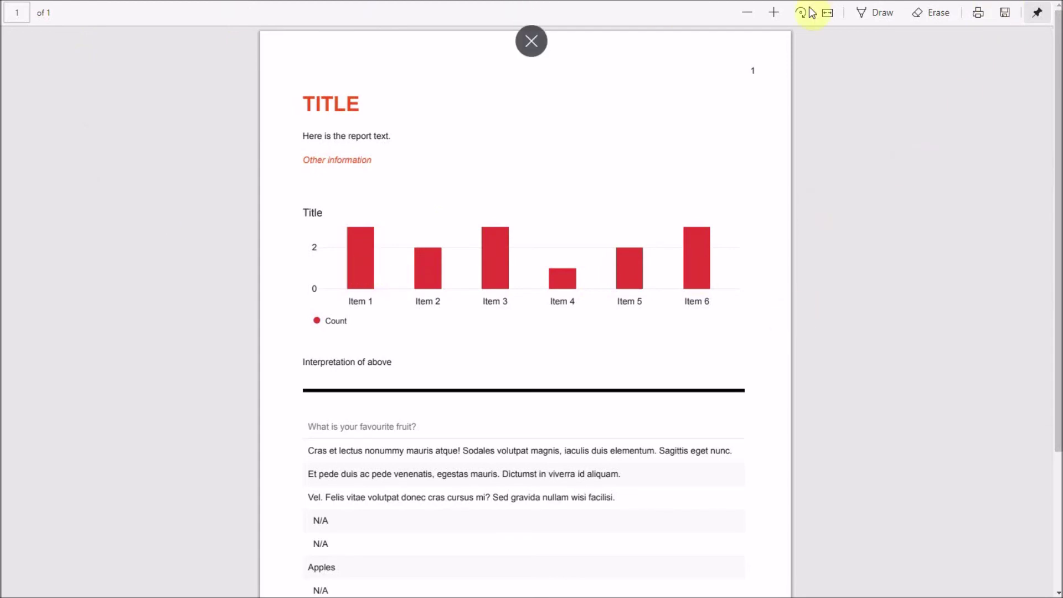
{"action": "left_click", "coordinate": [539, 44]}
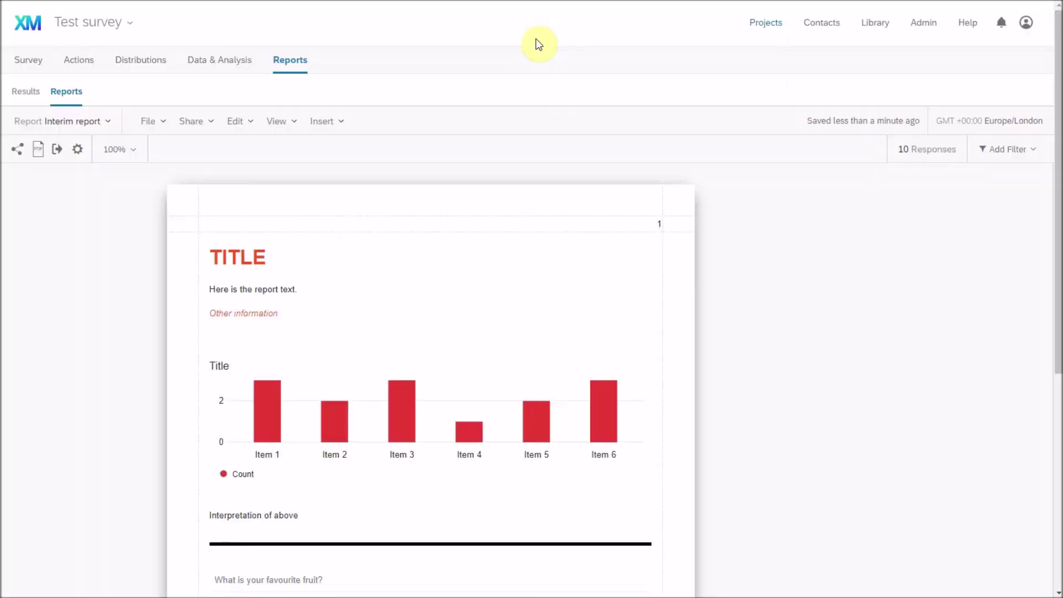
Step: Enable Public Report Available for the Interim report, save, and copy the generated public link
{"action": "left_click", "coordinate": [215, 122]}
{"action": "left_click", "coordinate": [233, 171]}
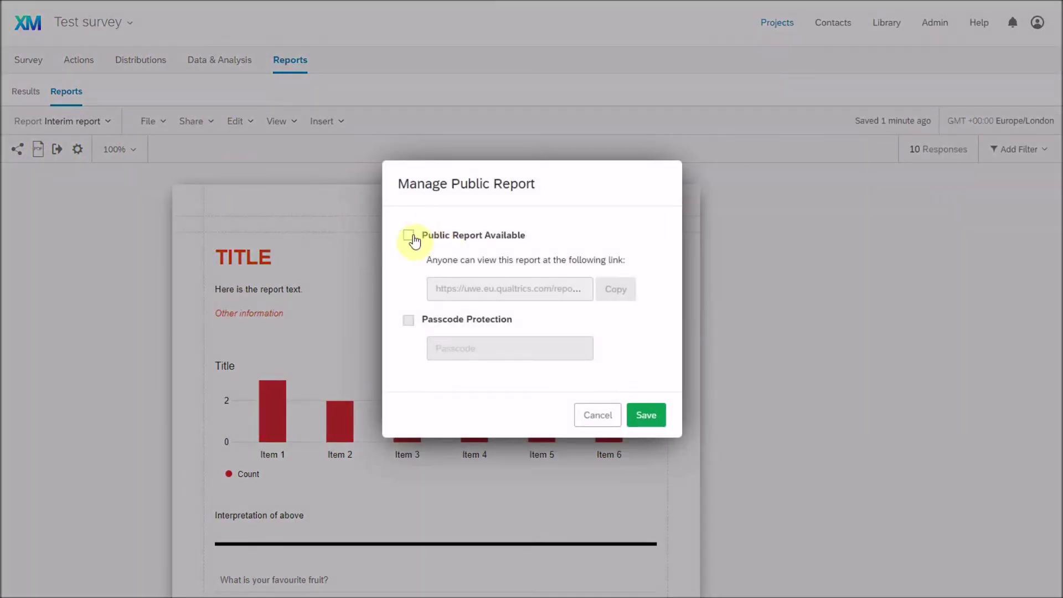
{"action": "left_click", "coordinate": [410, 235]}
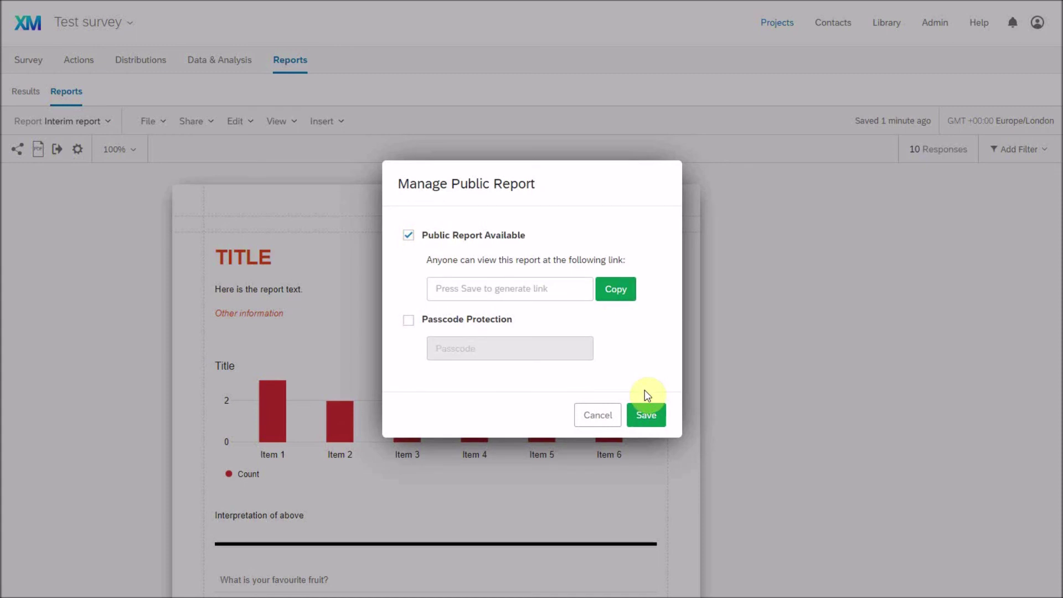
{"action": "left_click", "coordinate": [645, 415]}
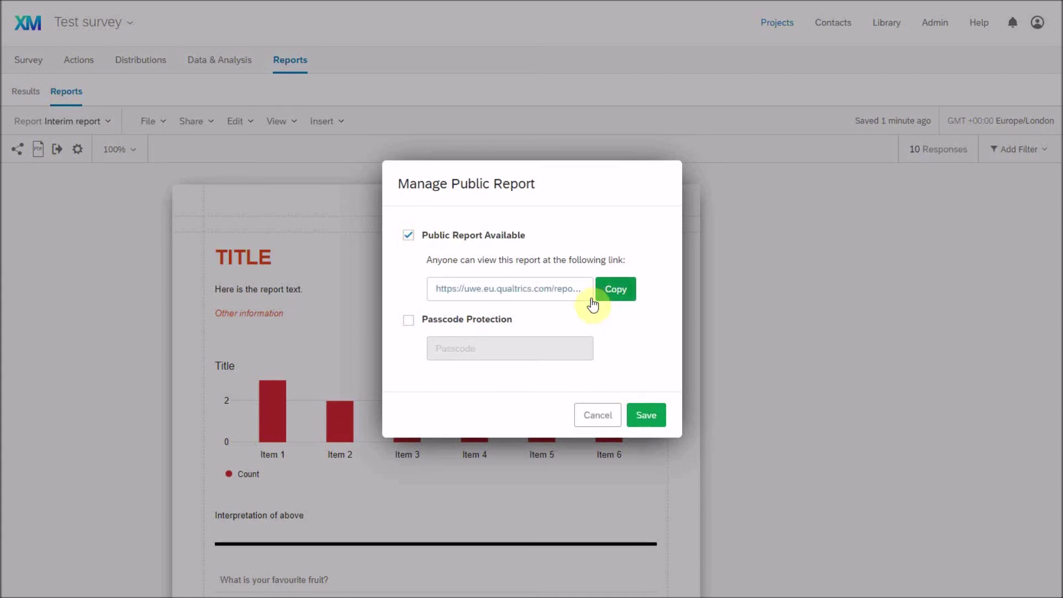
{"action": "left_click", "coordinate": [616, 297]}
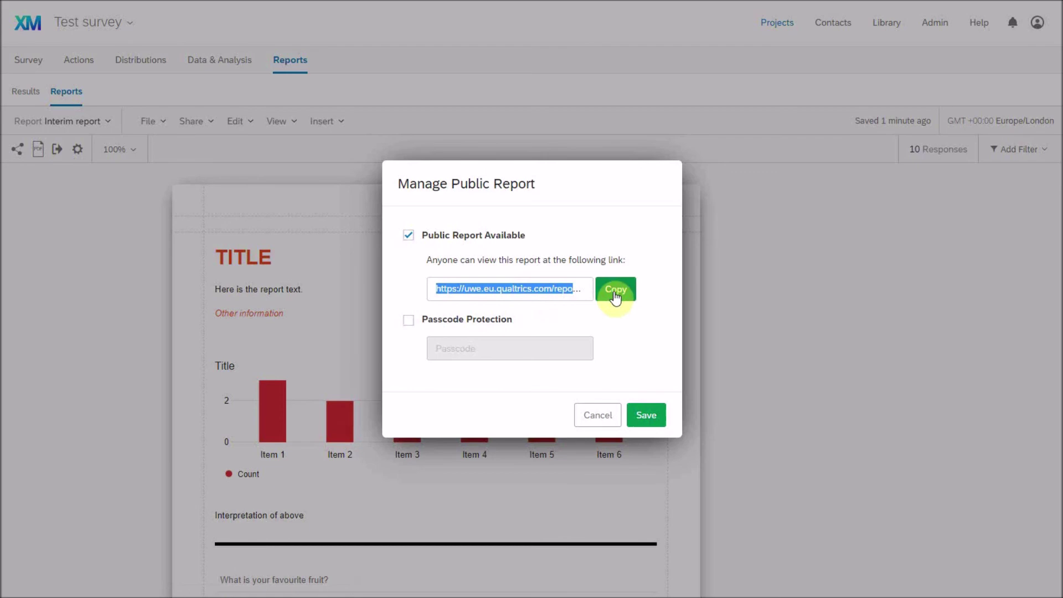
{"action": "left_click", "coordinate": [361, 12]}
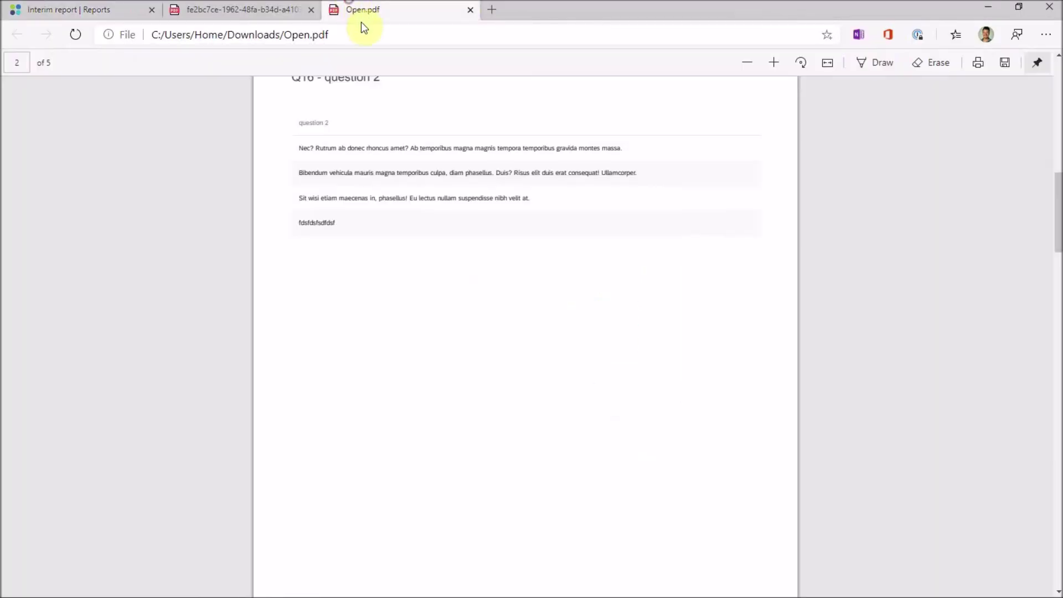
{"action": "left_click", "coordinate": [363, 31]}
Step: Load the copied public link in the browser and scroll through the public Interim report
{"action": "key", "text": "ctrl+v"}
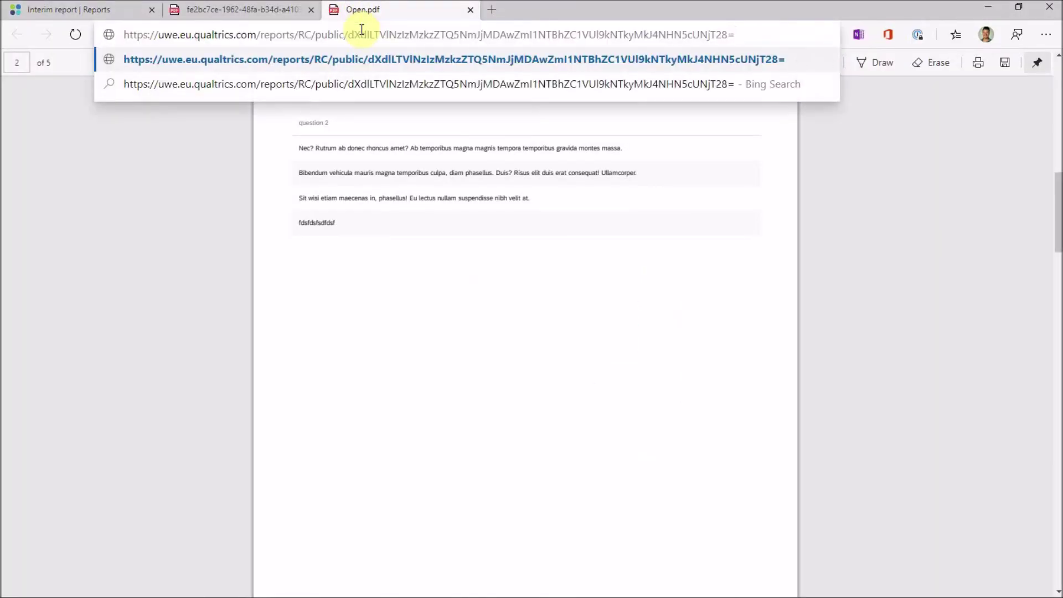
{"action": "key", "text": "Return"}
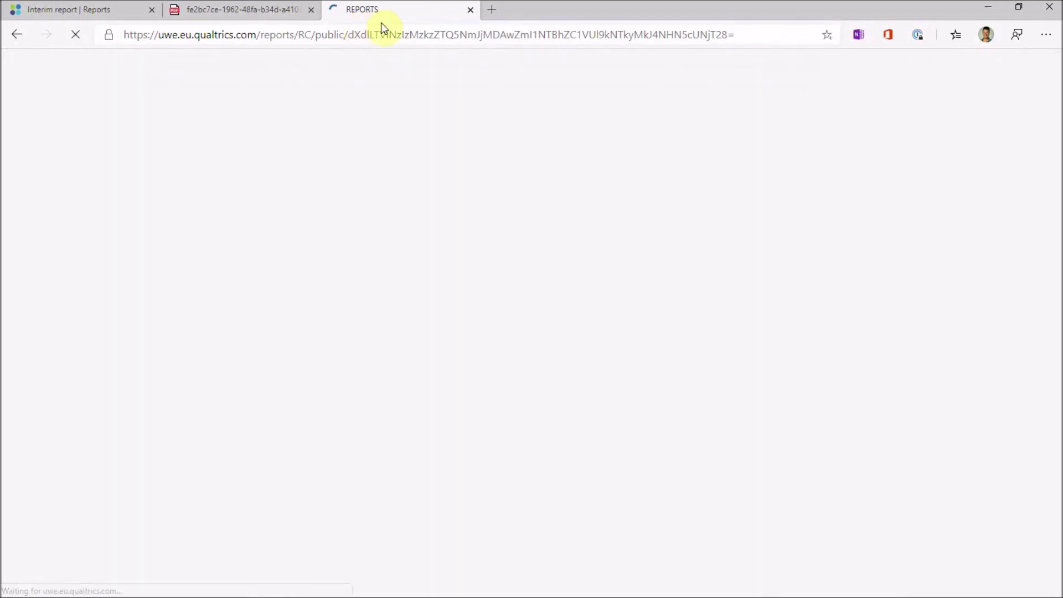
{"action": "left_click", "coordinate": [310, 10]}
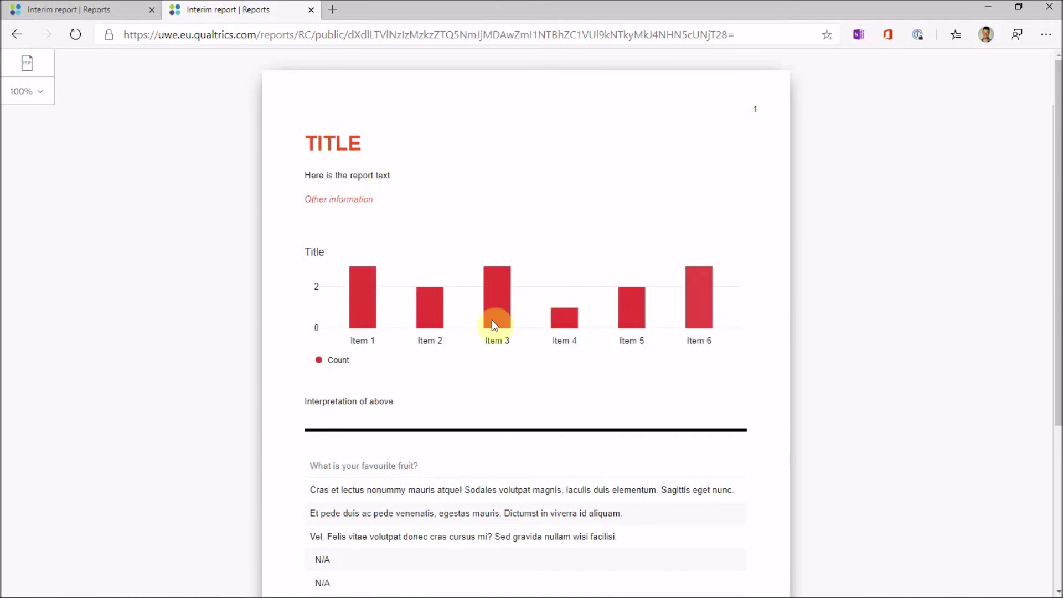
{"action": "scroll", "coordinate": [498, 398], "scroll_direction": "down", "scroll_amount": 3}
{"action": "scroll", "coordinate": [499, 397], "scroll_direction": "down", "scroll_amount": 2}
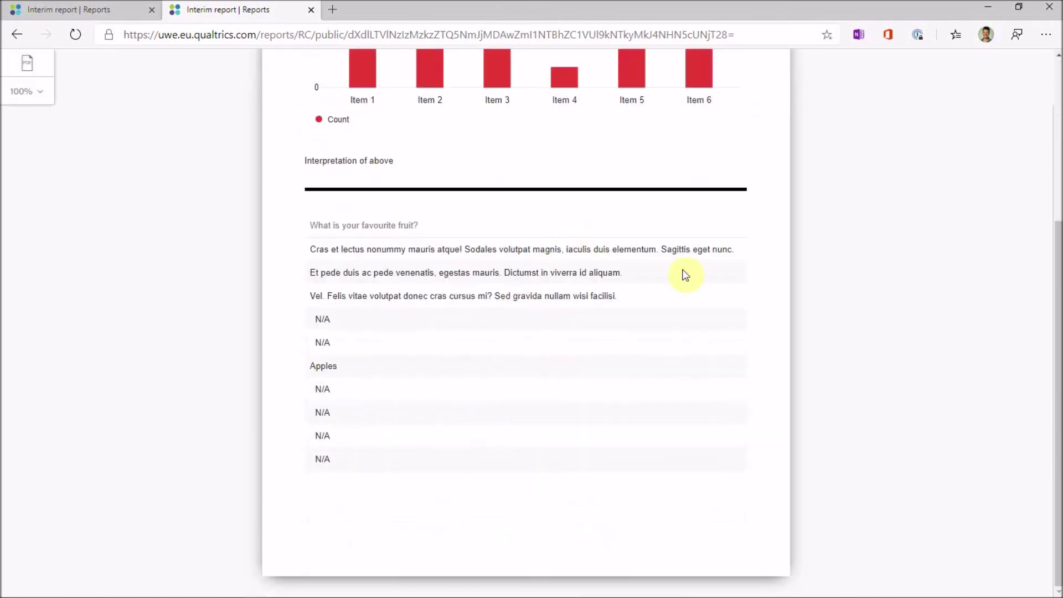
{"action": "scroll", "coordinate": [497, 268], "scroll_direction": "up", "scroll_amount": 3}
{"action": "scroll", "coordinate": [496, 267], "scroll_direction": "up", "scroll_amount": 2}
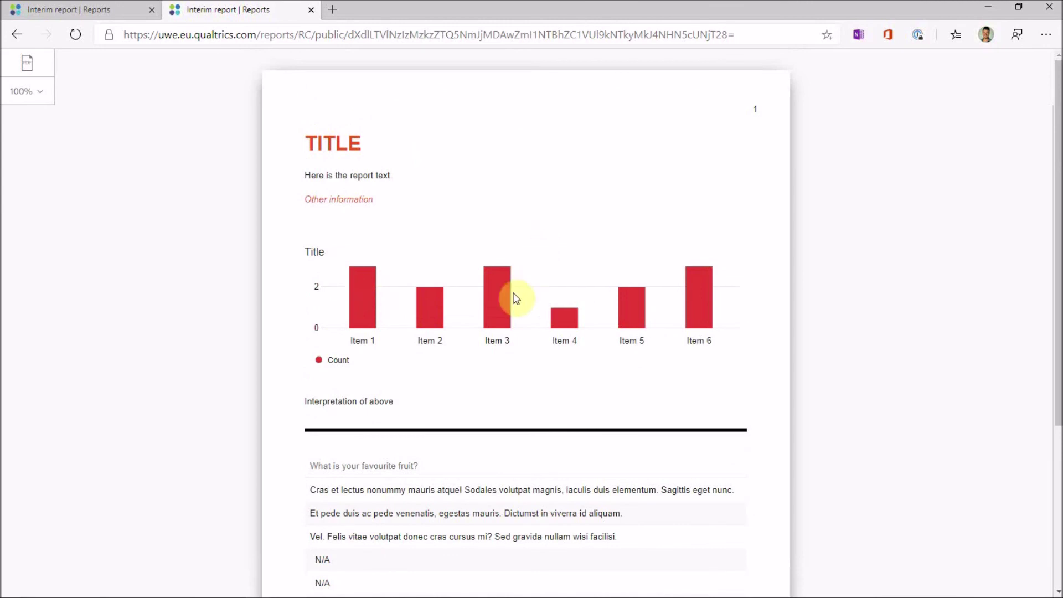
{"action": "left_click", "coordinate": [308, 14]}
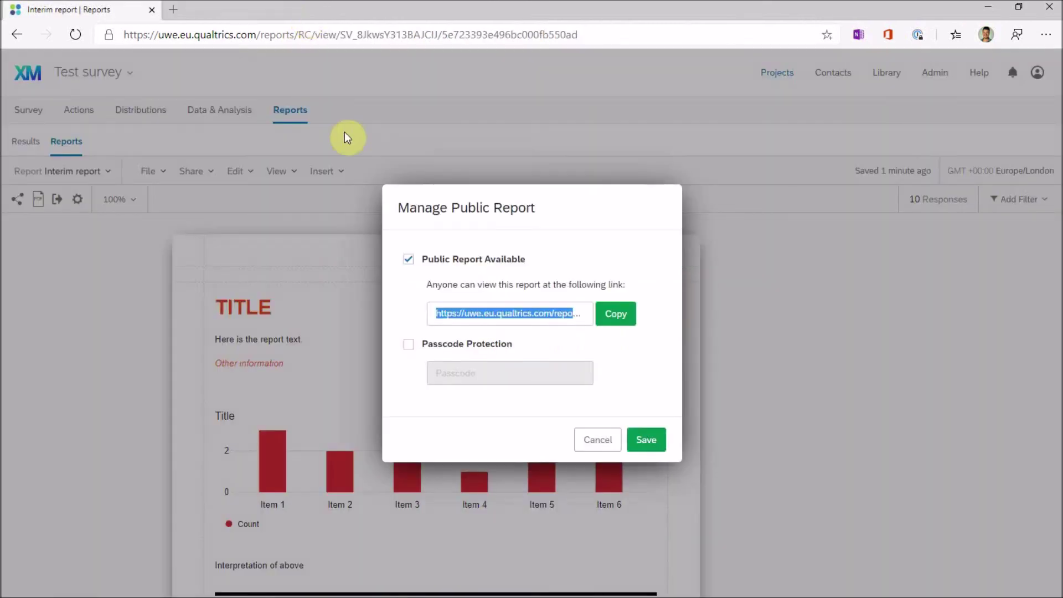
Step: Turn on Passcode Protection for the public Interim report, enter a passcode, and save
{"action": "left_click", "coordinate": [408, 345]}
{"action": "left_click", "coordinate": [474, 372]}
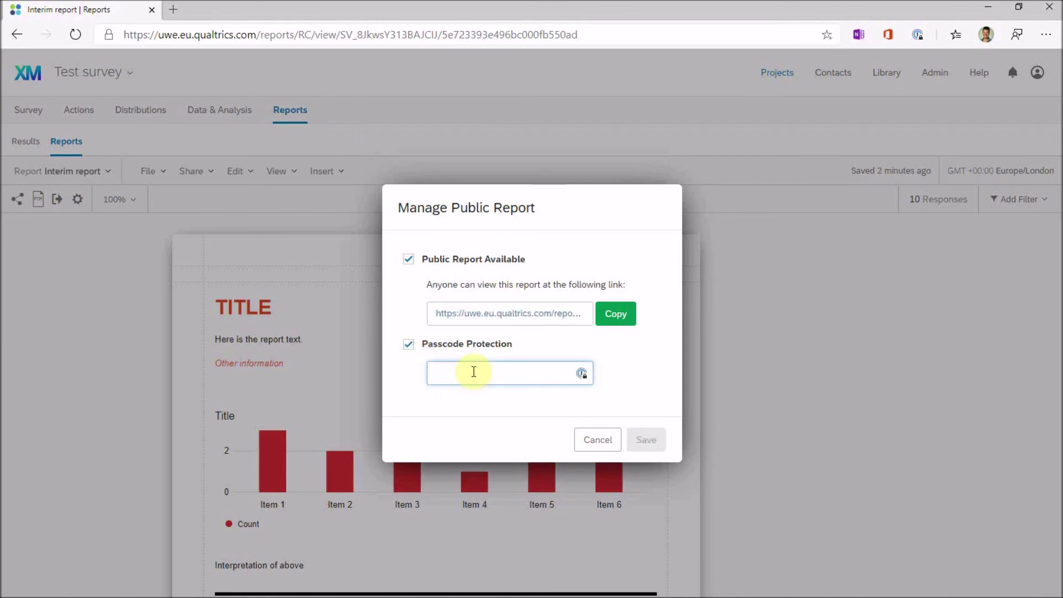
{"action": "type", "text": "••"}
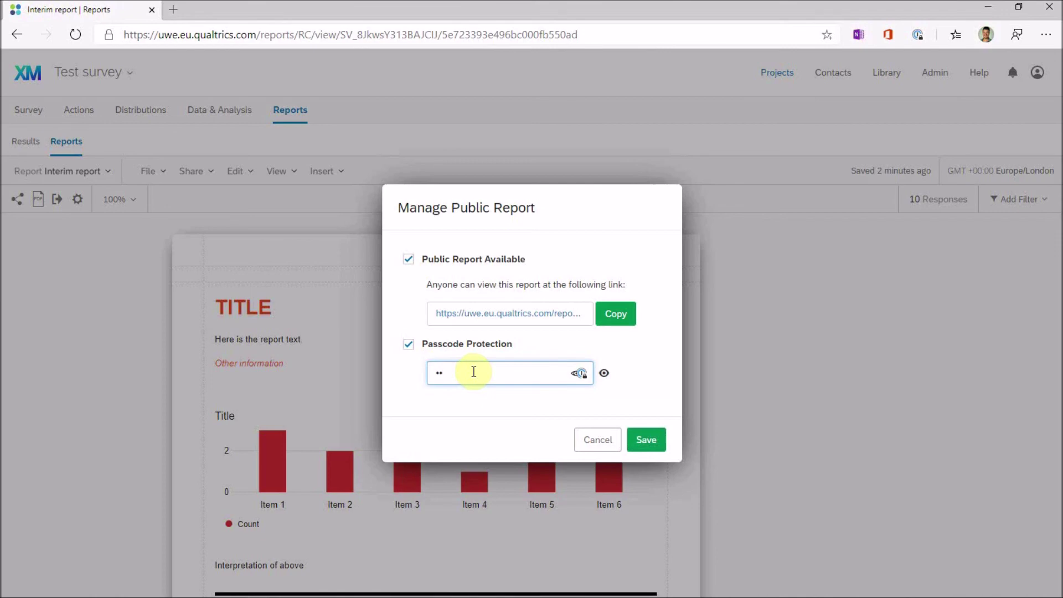
{"action": "type", "text": "•••••"}
{"action": "left_click", "coordinate": [642, 443]}
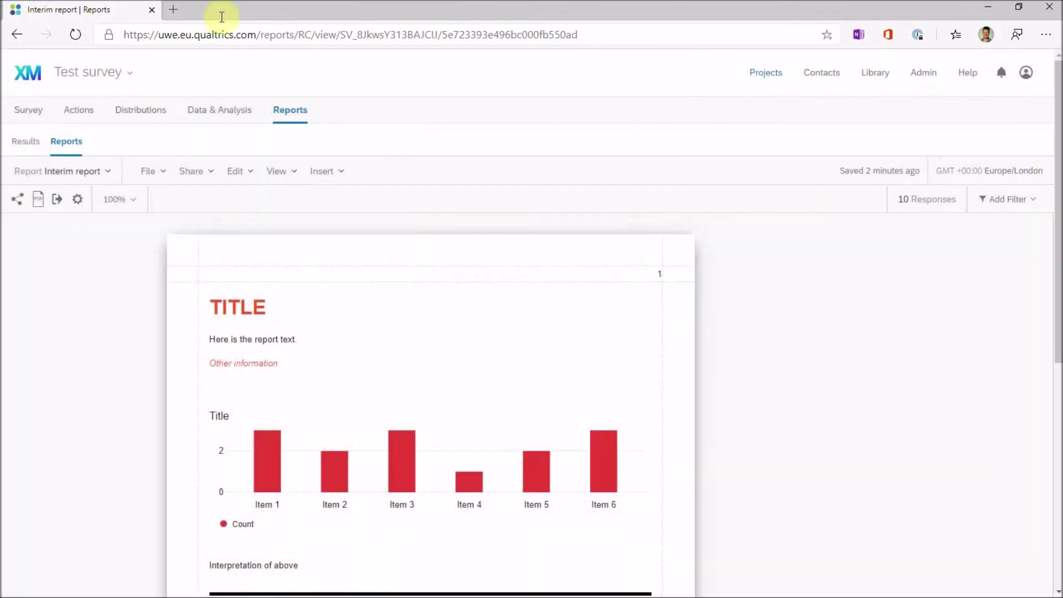
Step: Copy the public report link from Manage Public Report and load it in a new browser tab
{"action": "left_click", "coordinate": [192, 172]}
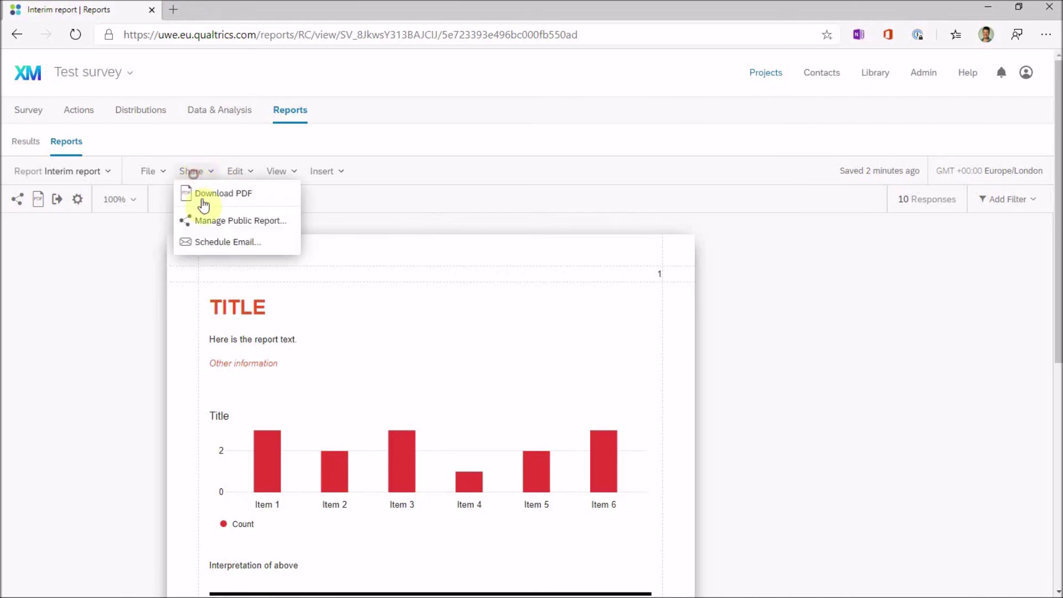
{"action": "left_click", "coordinate": [205, 221]}
{"action": "left_click", "coordinate": [615, 314]}
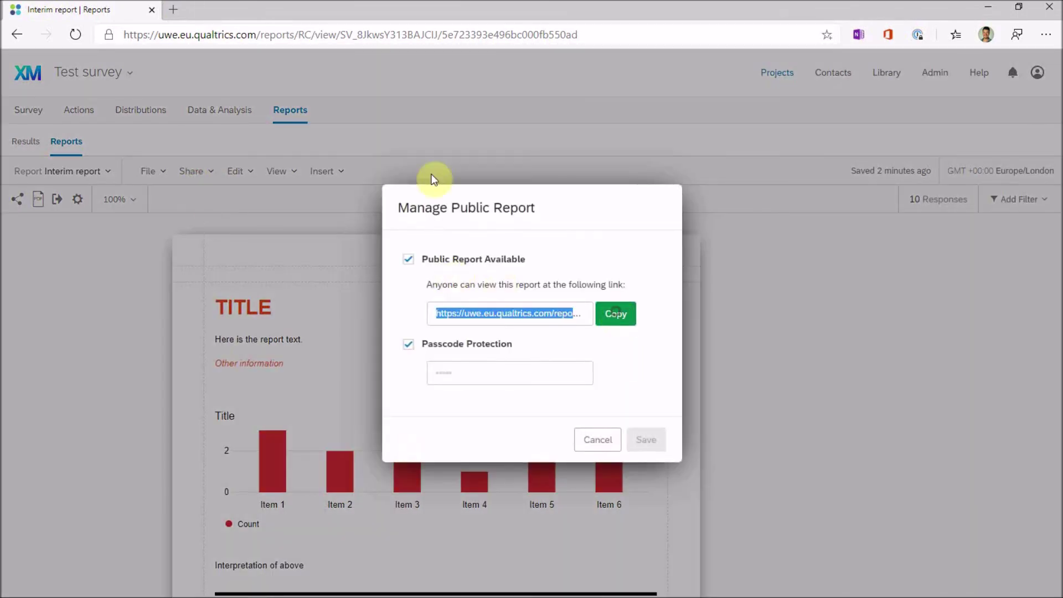
{"action": "left_click", "coordinate": [175, 9]}
{"action": "key", "text": "ctrl+v"}
{"action": "key", "text": "Return"}
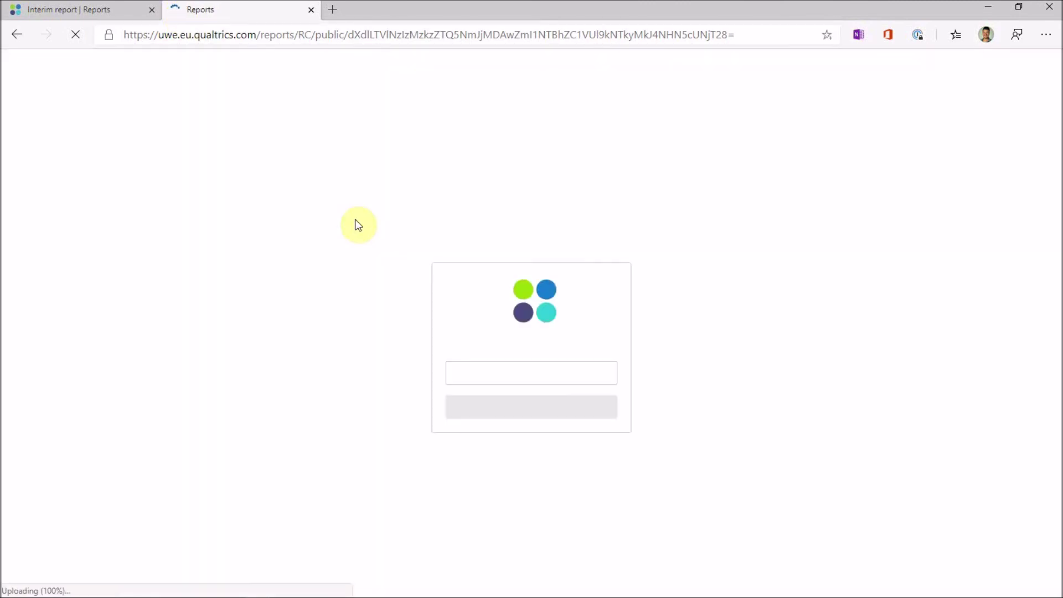
Step: Enter the report passcode and submit it to unlock the public report
{"action": "left_click", "coordinate": [551, 367]}
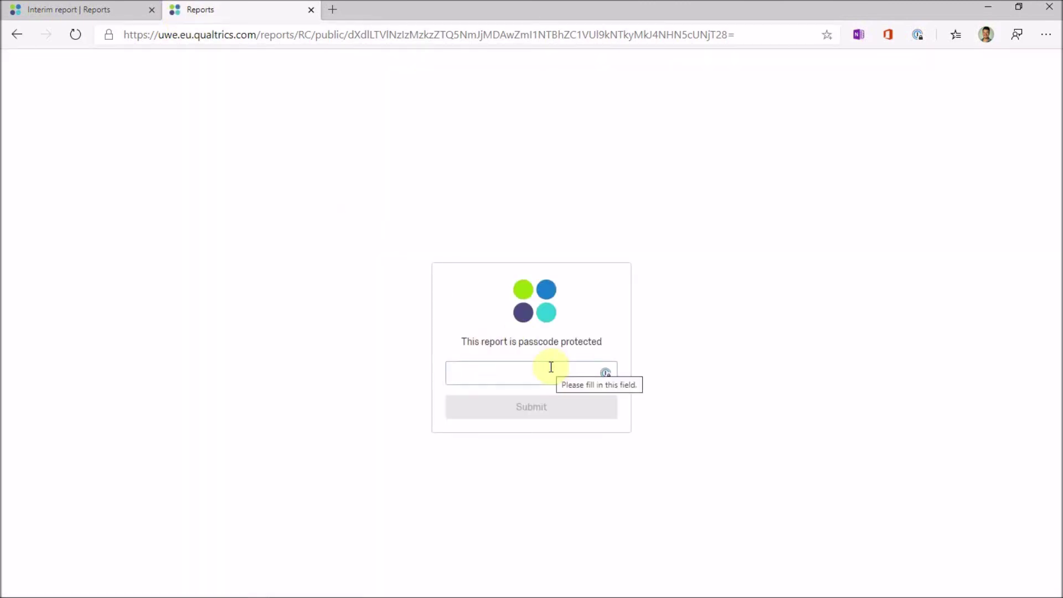
{"action": "type", "text": "********"}
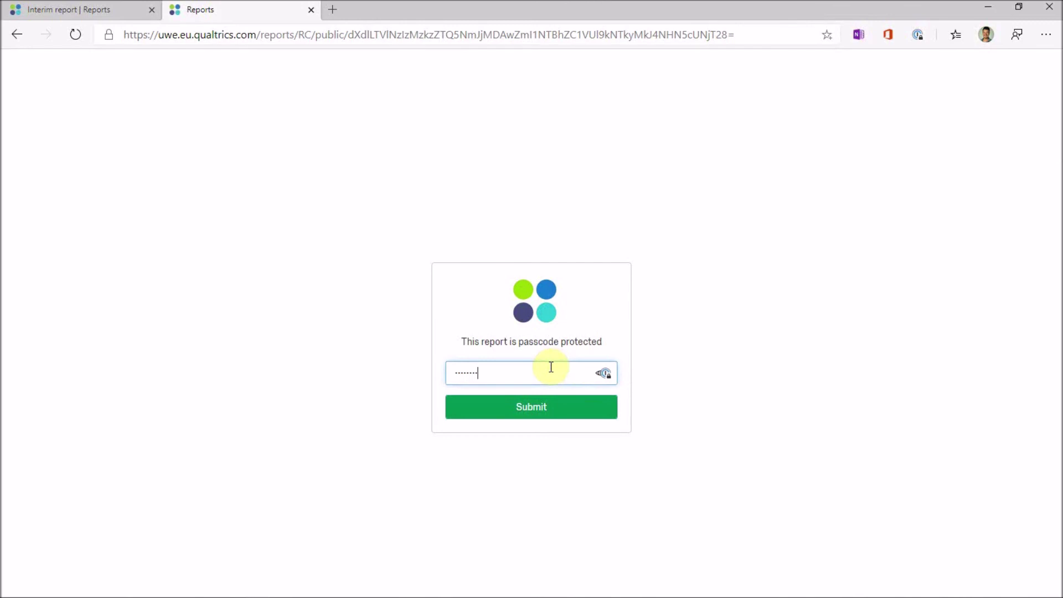
{"action": "left_click", "coordinate": [552, 410]}
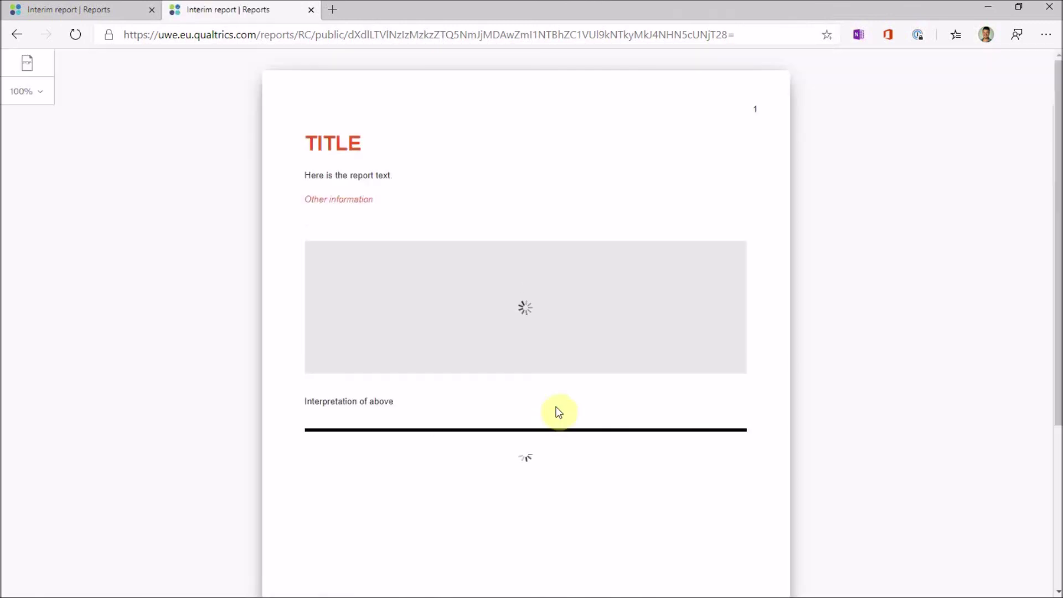
{"action": "scroll", "coordinate": [501, 498], "scroll_direction": "down", "scroll_amount": 4}
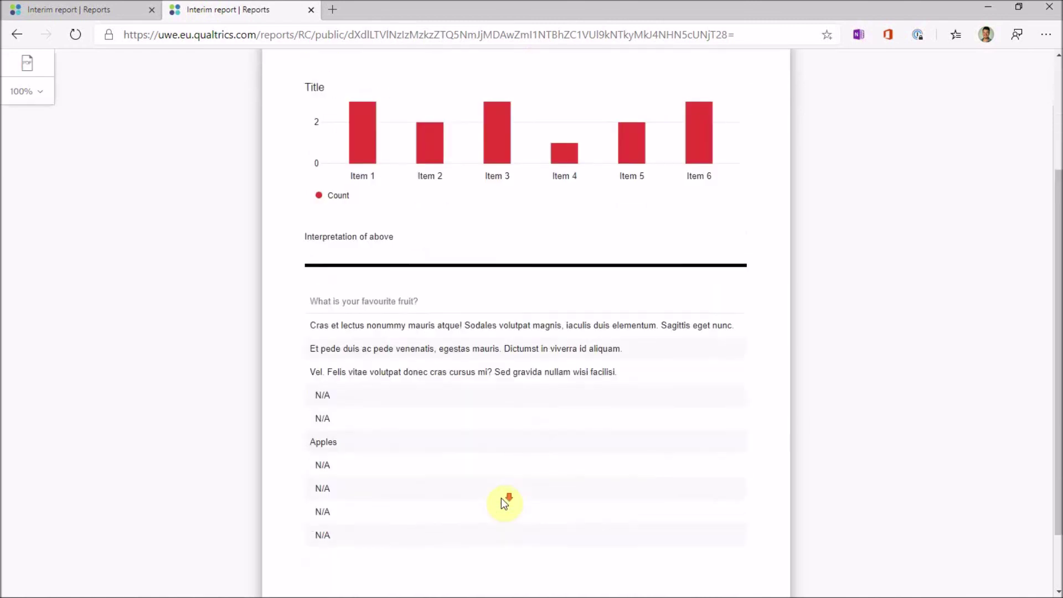
{"action": "scroll", "coordinate": [500, 497], "scroll_direction": "up", "scroll_amount": 5}
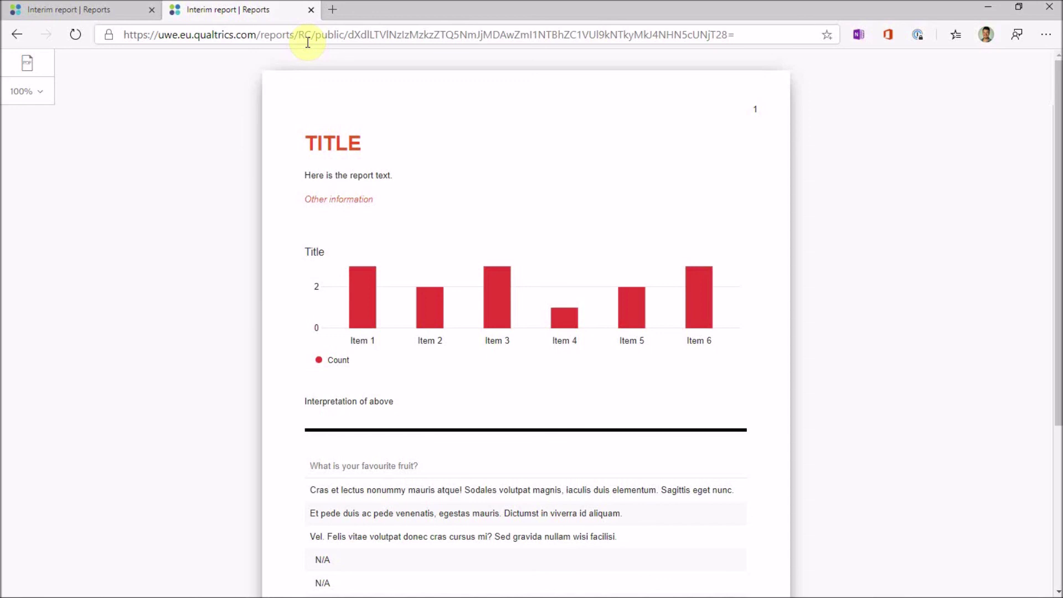
{"action": "left_click", "coordinate": [313, 11]}
Step: Cancel Manage Public Report, then browse the View, Insert, Edit, Share and File menus
{"action": "left_click", "coordinate": [606, 438]}
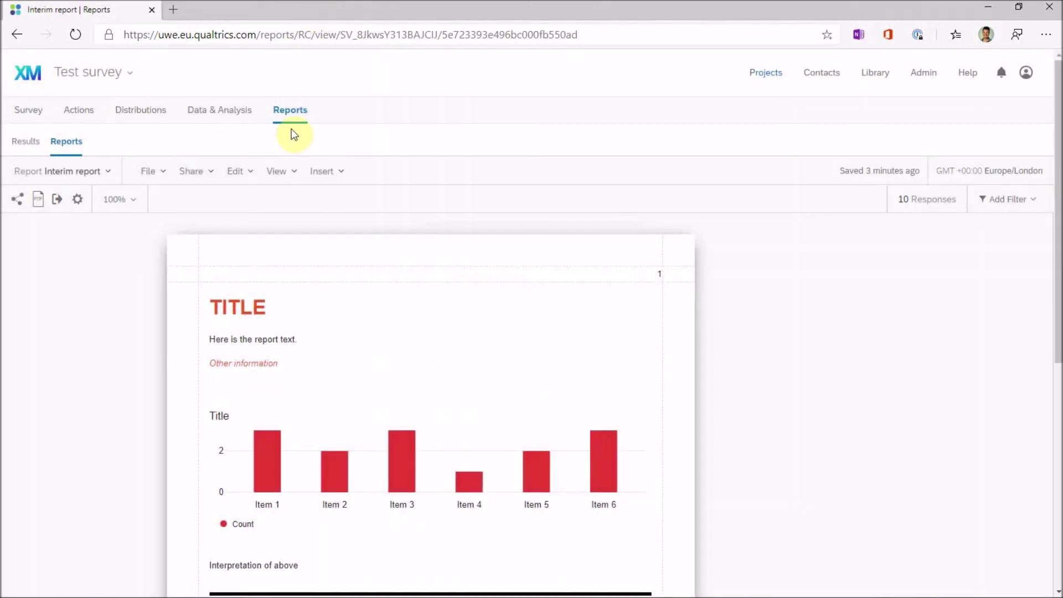
{"action": "left_click", "coordinate": [289, 172]}
{"action": "left_click", "coordinate": [323, 174]}
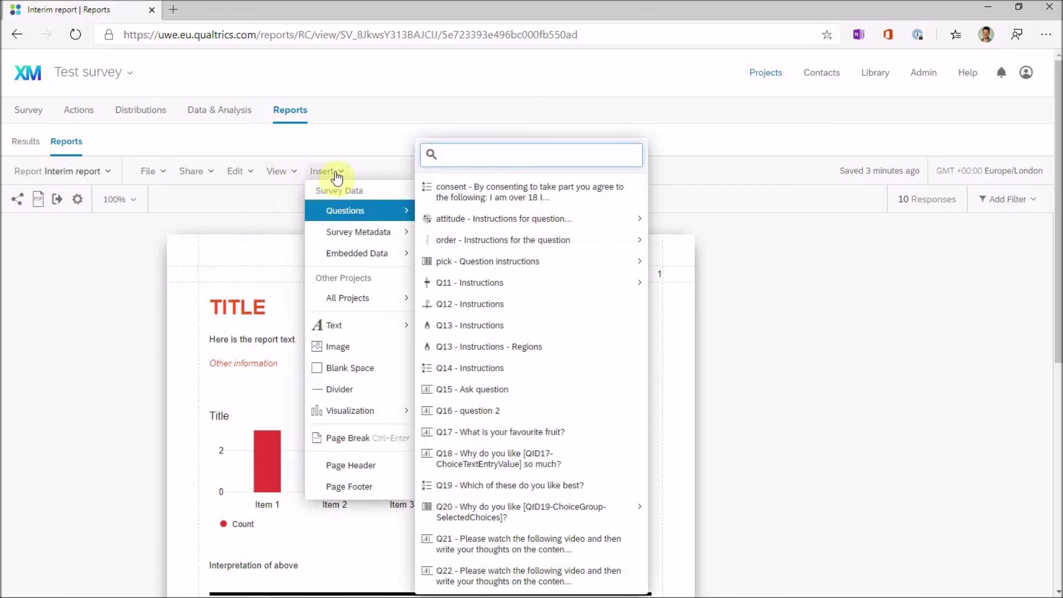
{"action": "left_click", "coordinate": [277, 173]}
{"action": "left_click", "coordinate": [238, 174]}
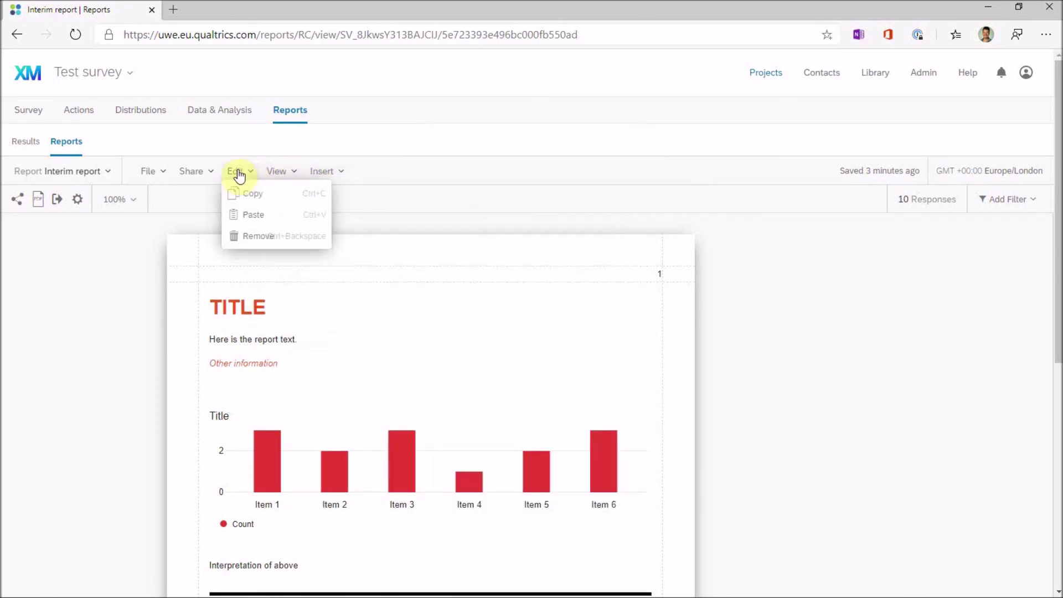
{"action": "left_click", "coordinate": [211, 171]}
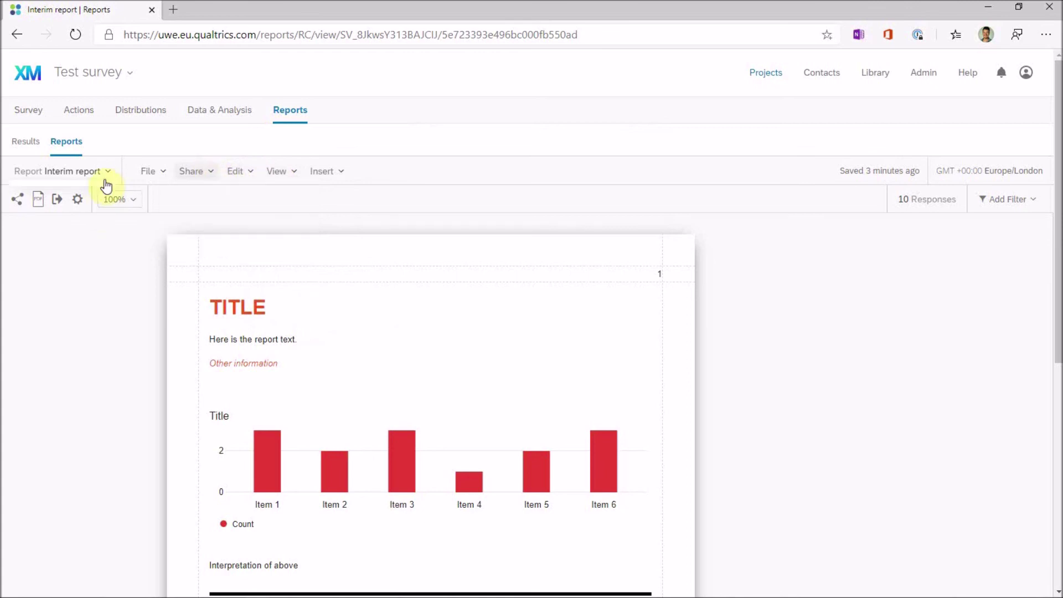
{"action": "left_click", "coordinate": [148, 171]}
{"action": "left_click", "coordinate": [407, 220]}
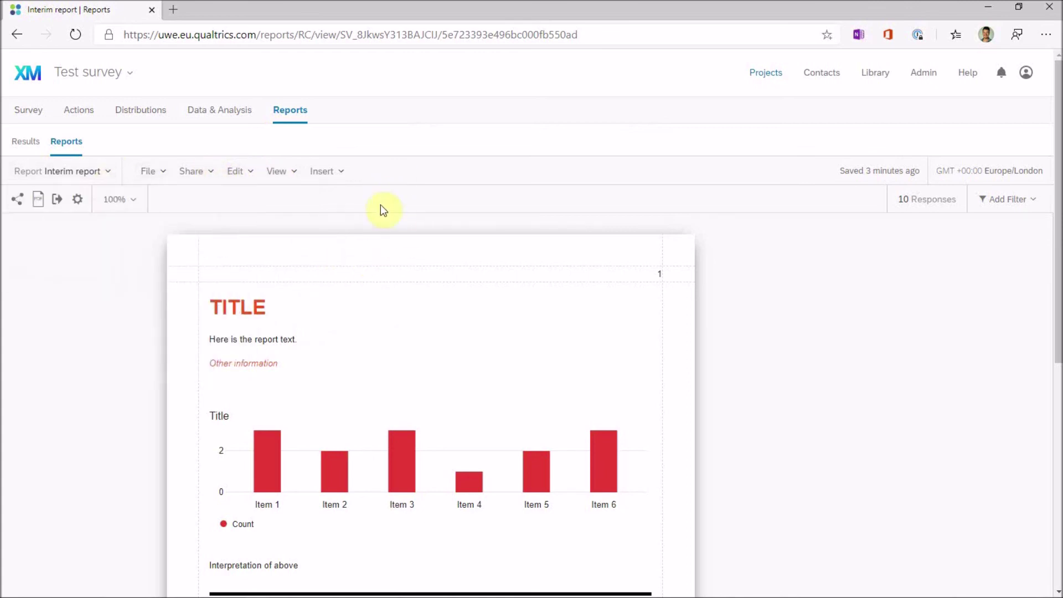